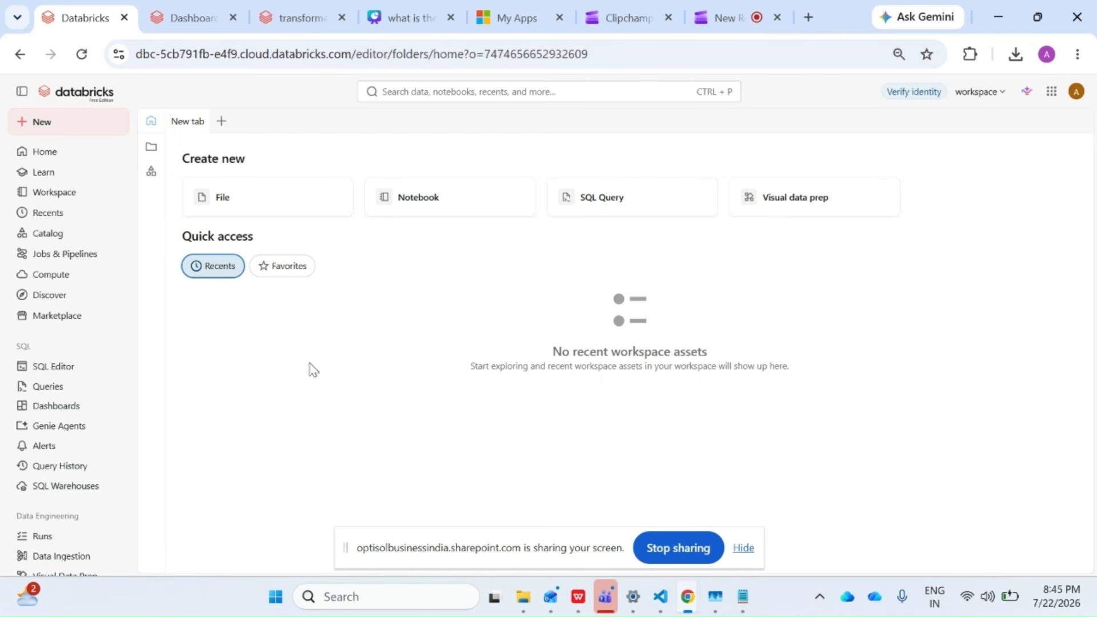
Create a new visual data prep file from the Visual Data Prep page.
scroll(115, 384, "down", 2)
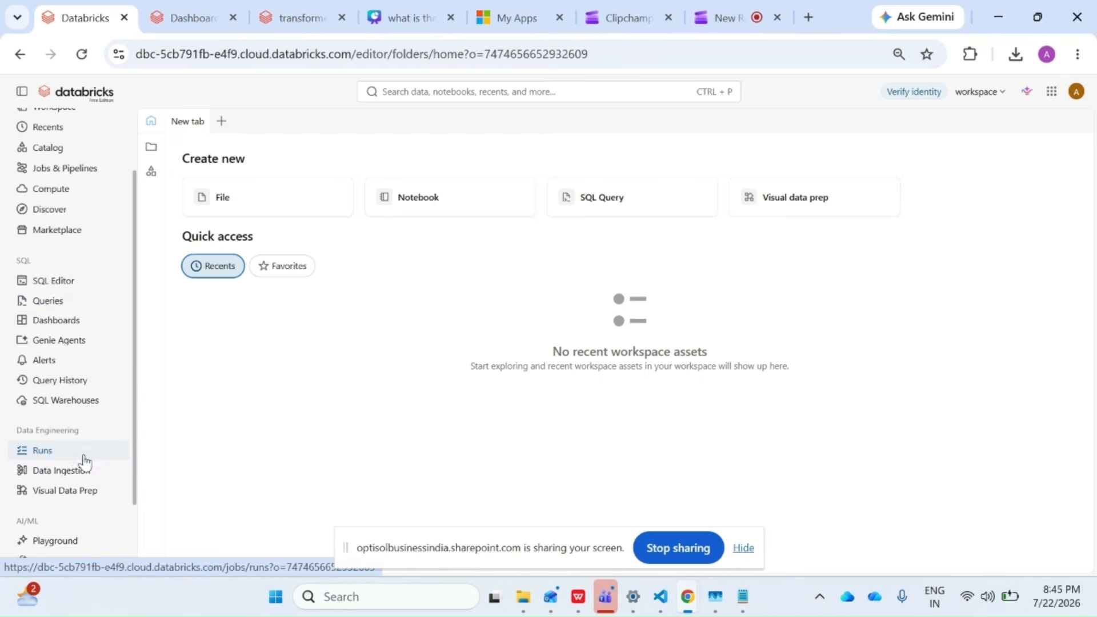
left_click(73, 502)
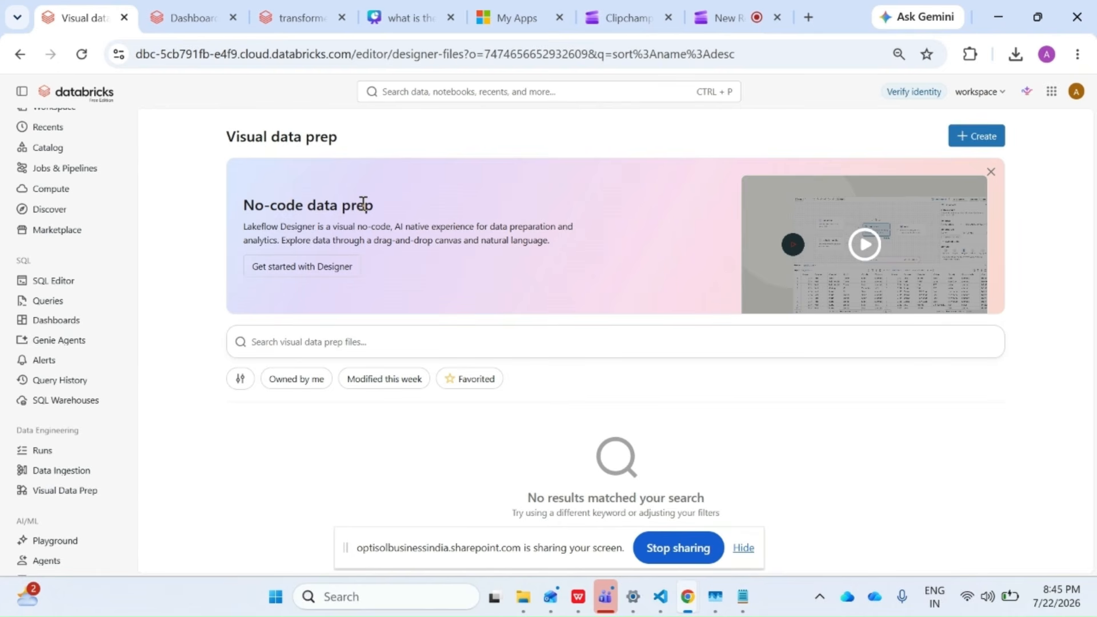
left_click(964, 138)
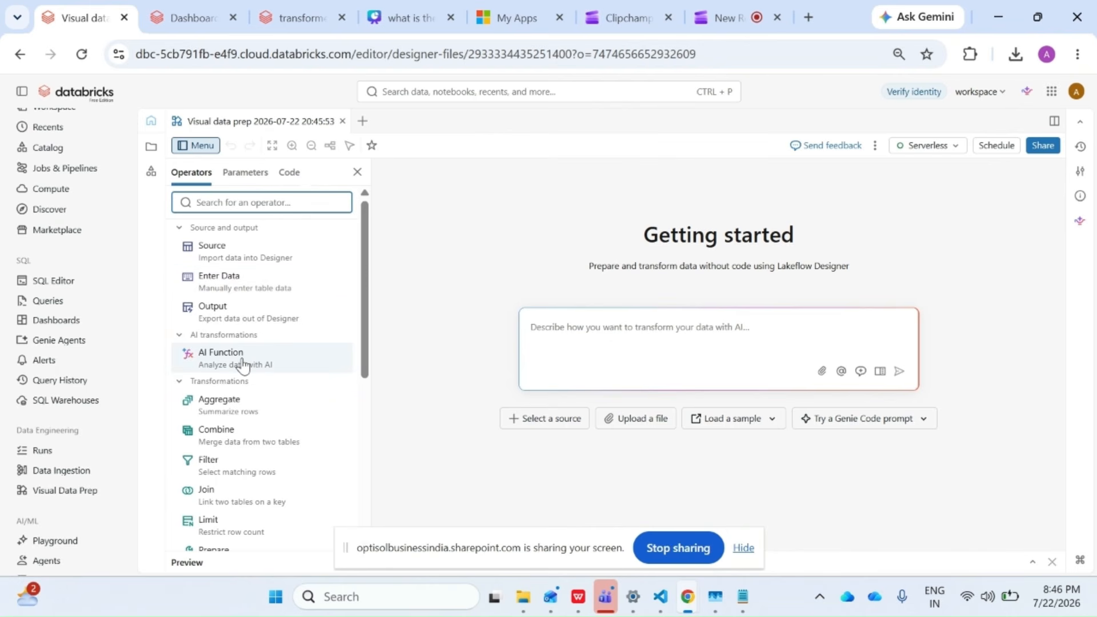
Add a Source operator to the canvas and select it for configuration.
scroll(243, 364, "down", 2)
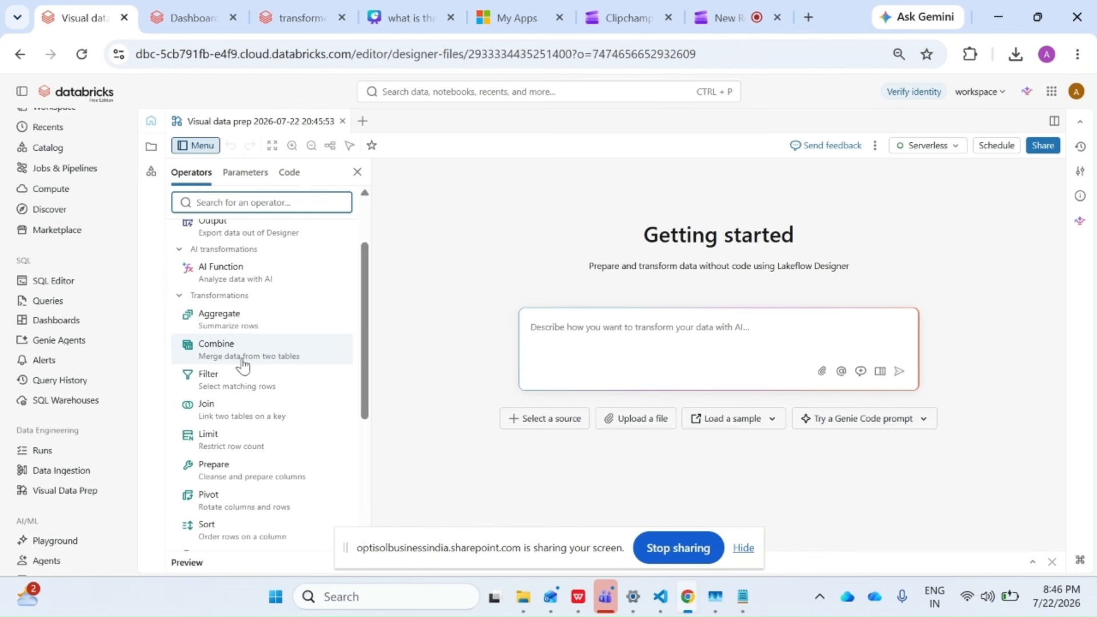
scroll(243, 364, "down", 3)
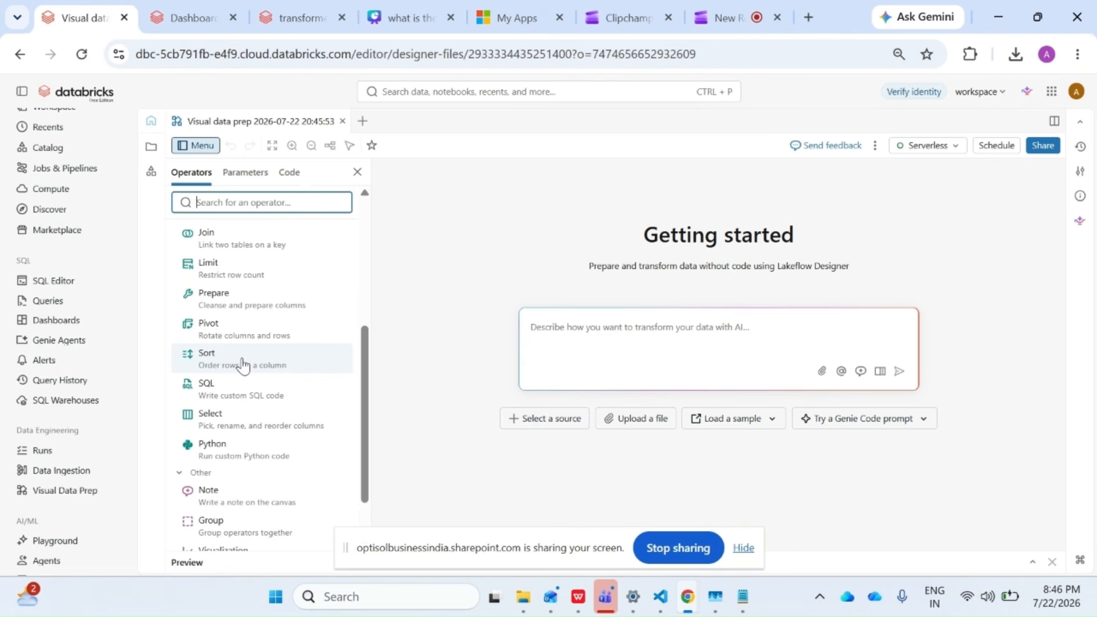
scroll(243, 364, "up", 5)
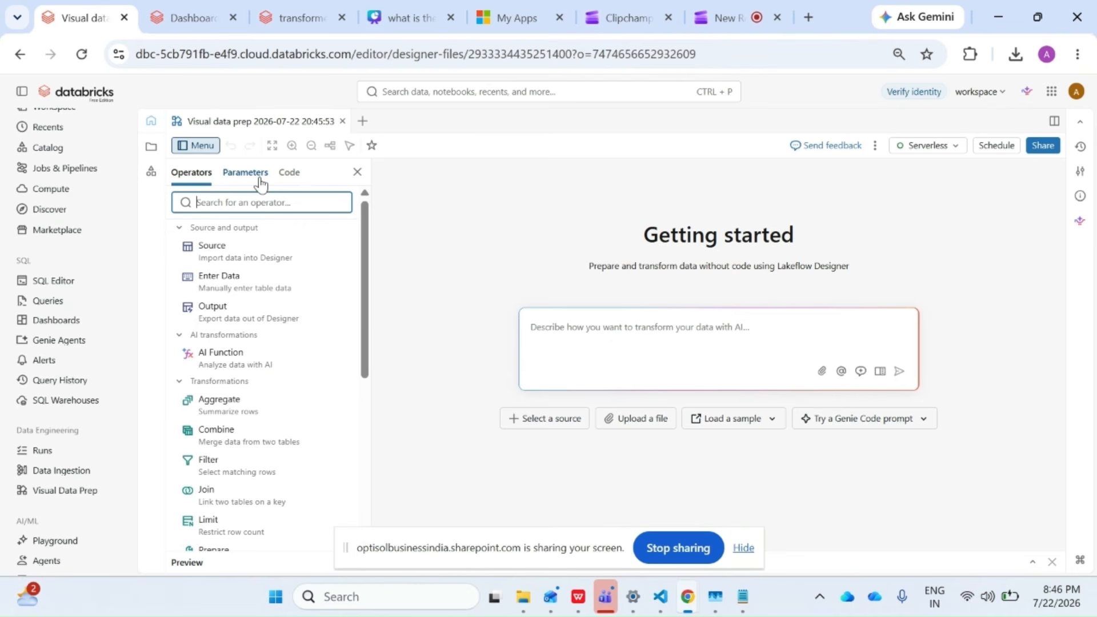
left_click_drag(253, 251, 480, 235)
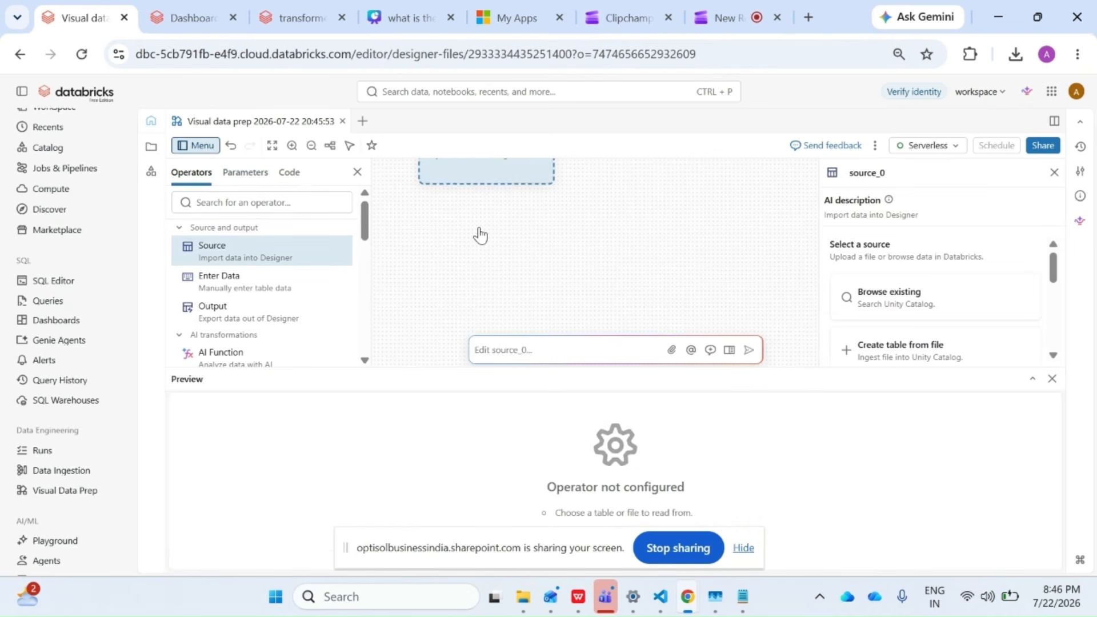
left_click(273, 146)
left_click(699, 231)
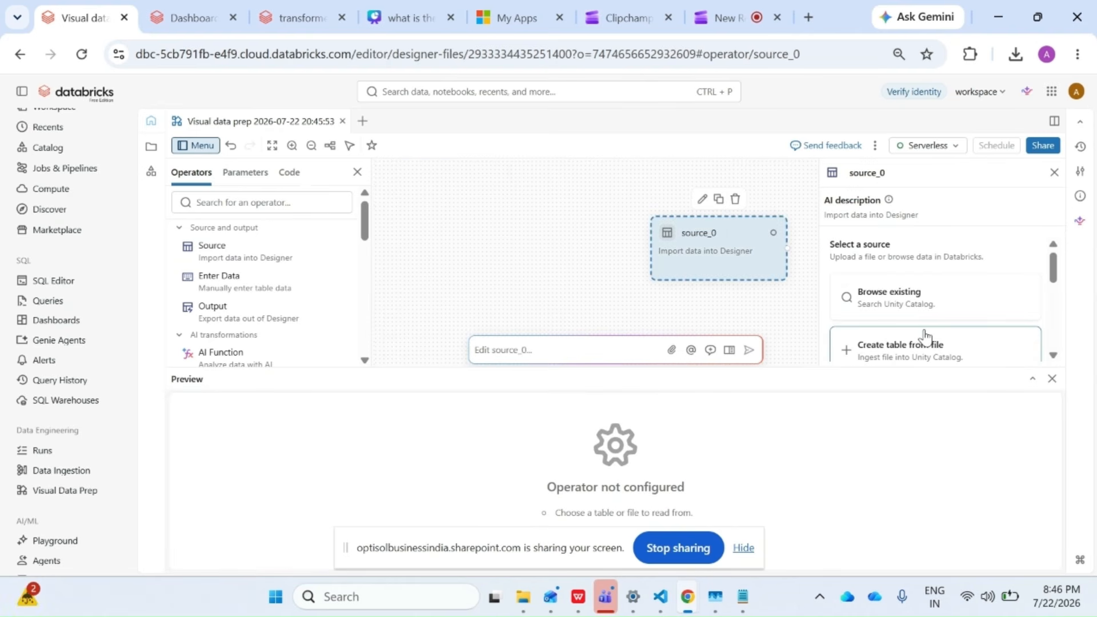
Load the existing customers table from the raw schema of unity_catalog into the source and reposition its node on the canvas.
scroll(914, 302, "up", 2)
left_click(905, 286)
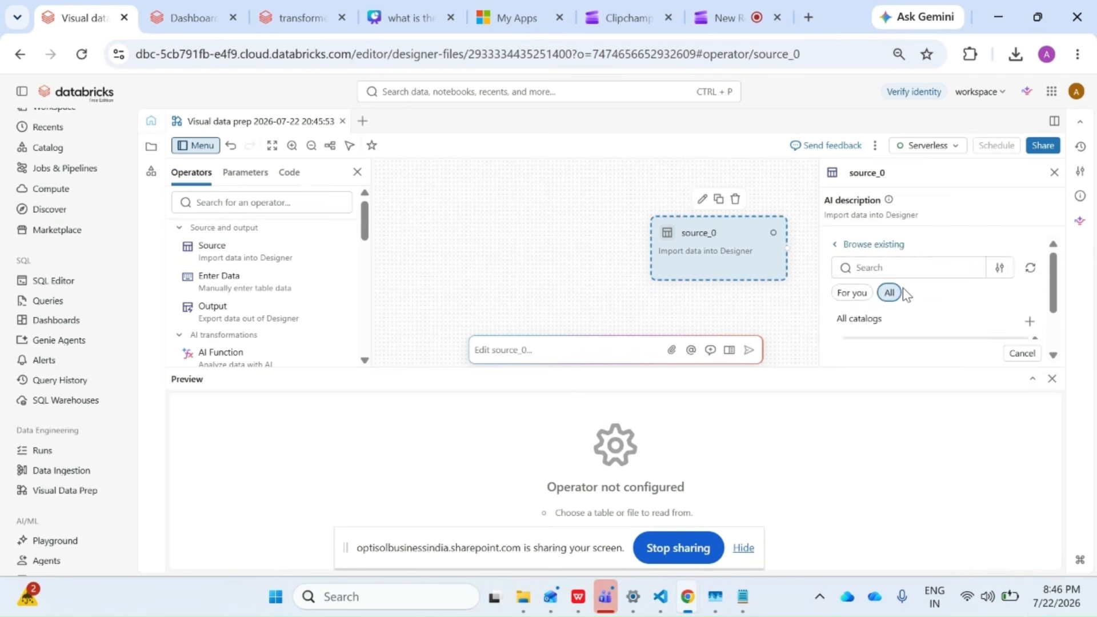
scroll(908, 294, "down", 2)
left_click(889, 328)
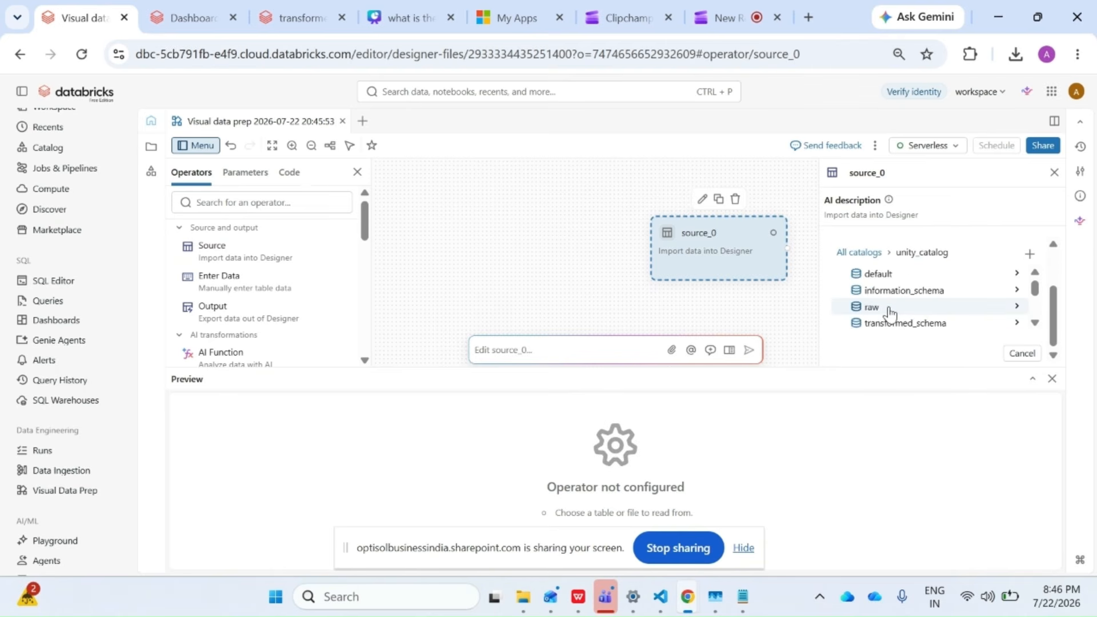
left_click(889, 309)
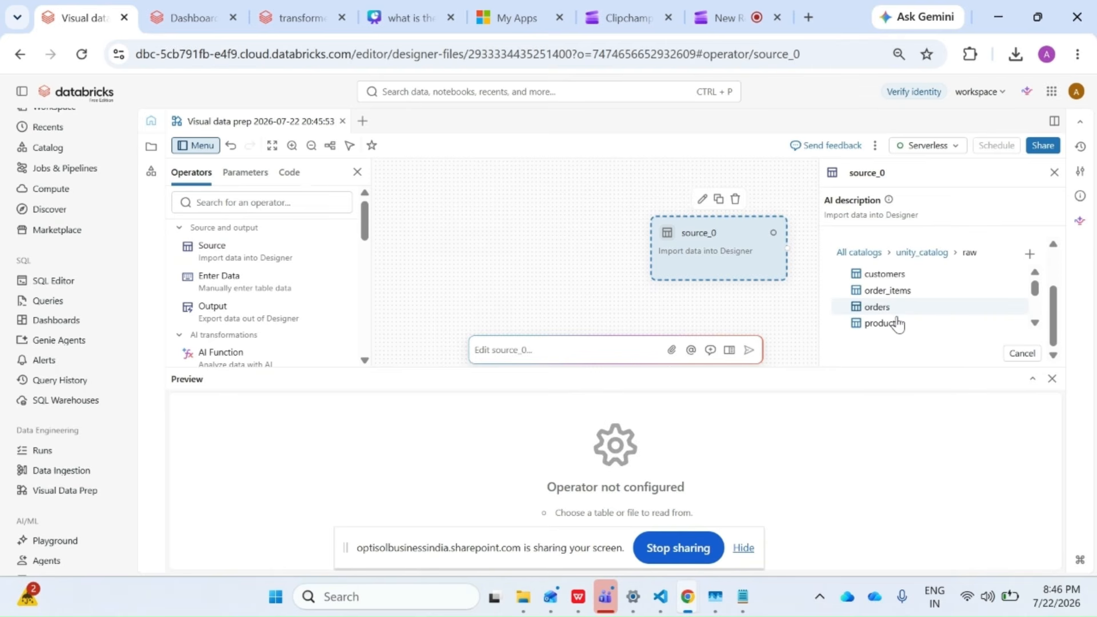
left_click(900, 277)
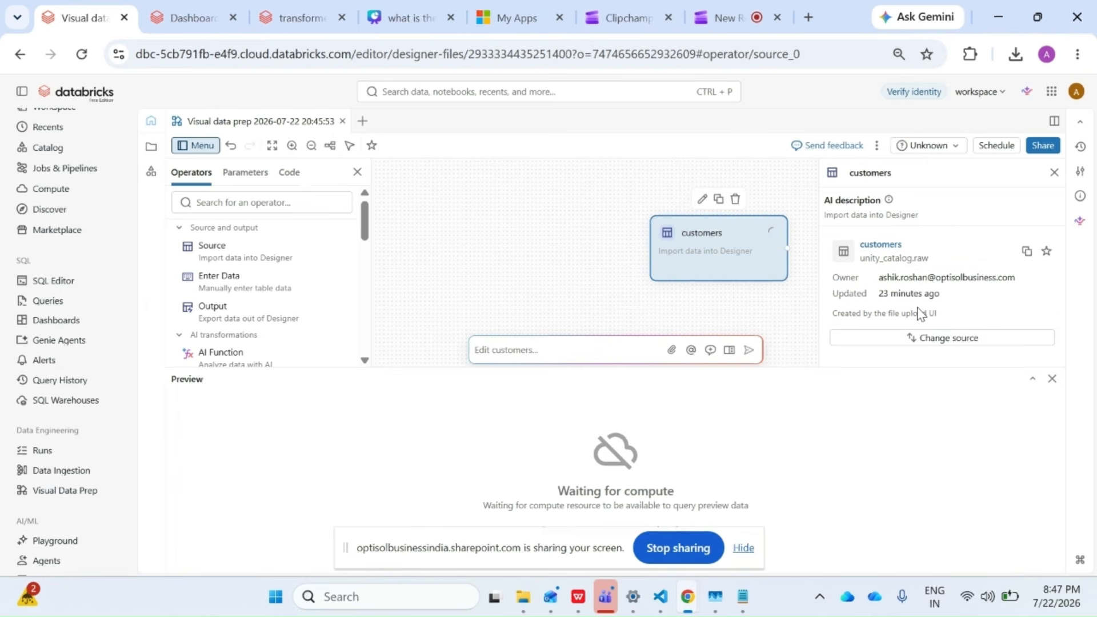
left_click_drag(723, 246, 479, 216)
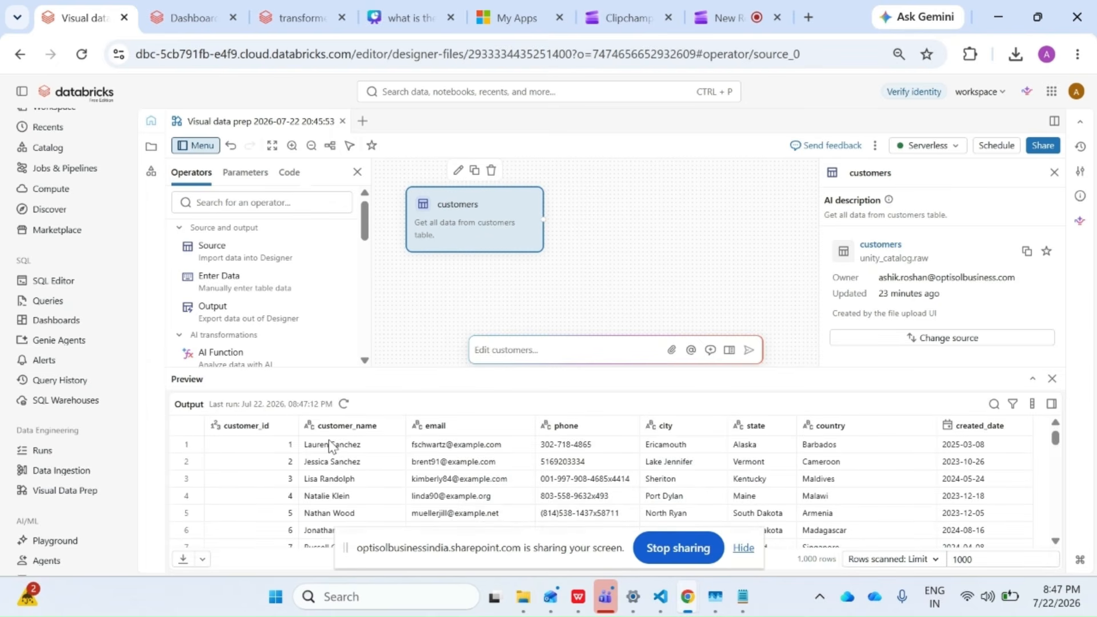
Add a second Source operator that loads the existing orders table from the raw schema of unity_catalog.
left_click(221, 254)
left_click(940, 315)
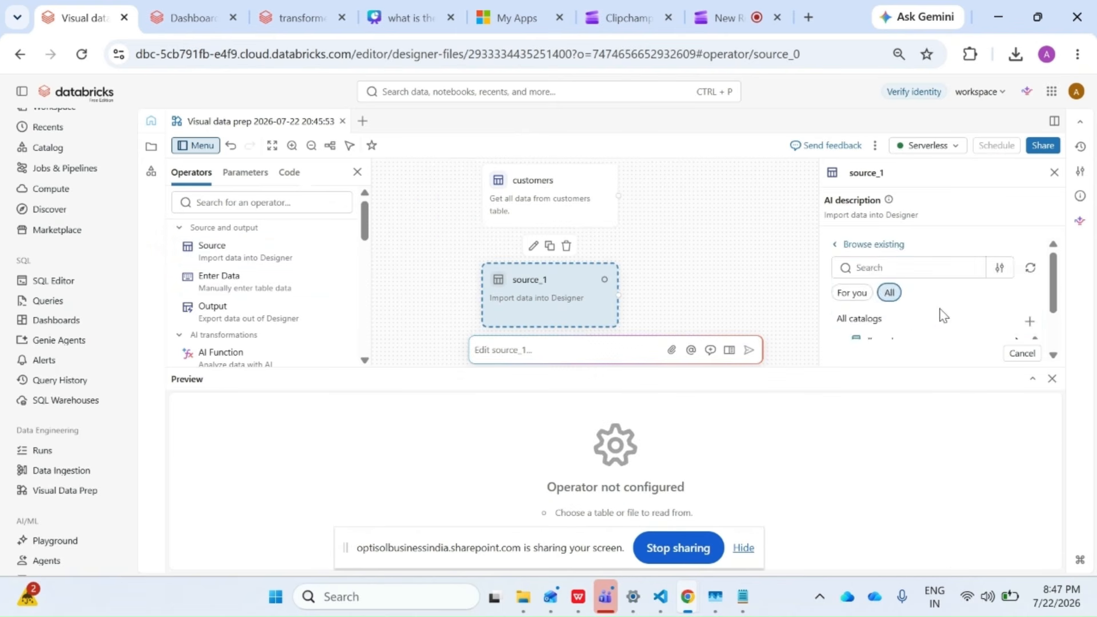
scroll(940, 315, "down", 2)
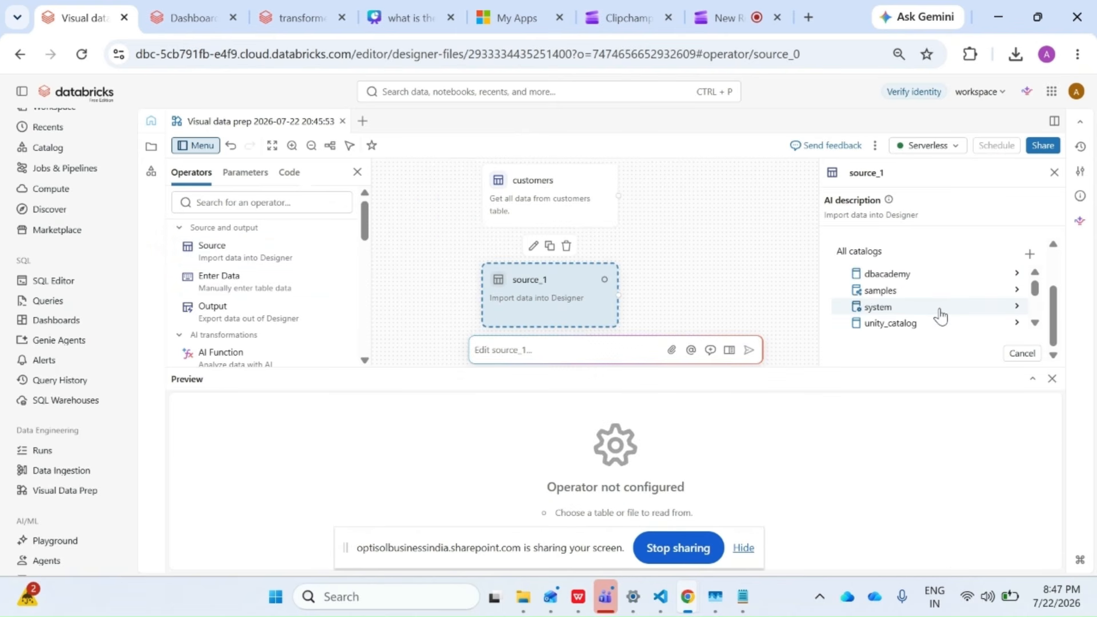
left_click(912, 324)
left_click(891, 309)
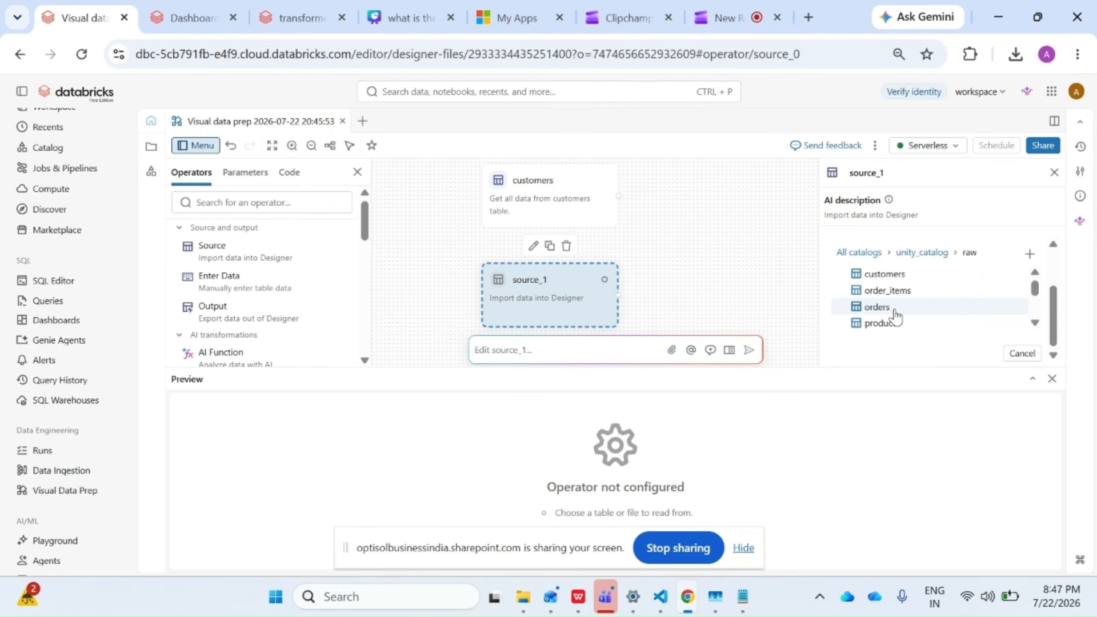
left_click(895, 312)
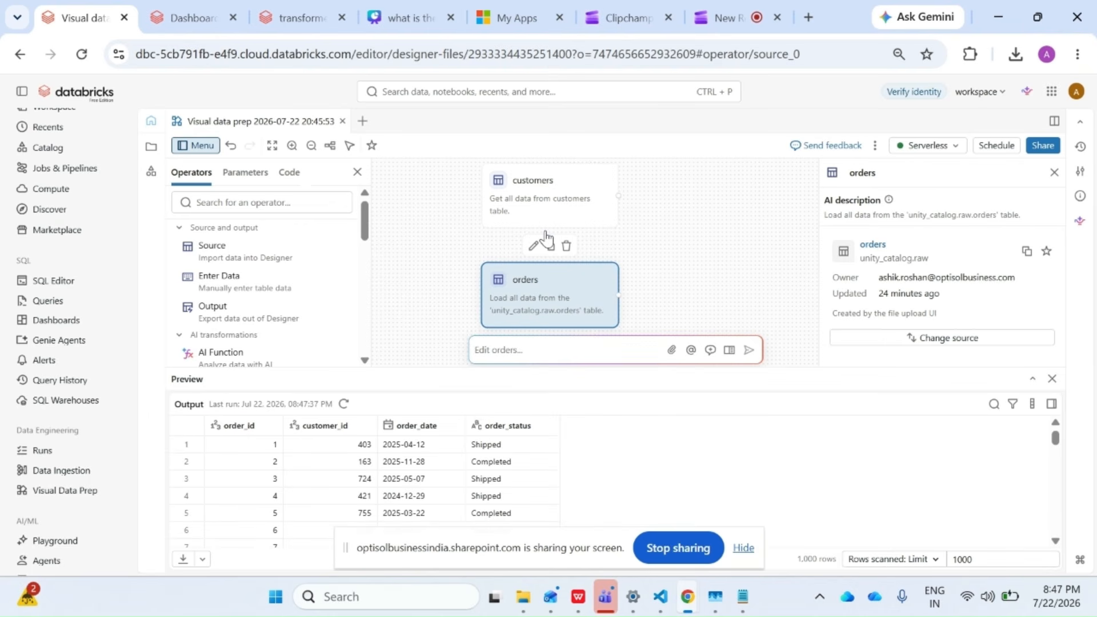
With the orders source selected, submit the AI prompt "inner join the orders table with customers on column customer_id".
left_click(520, 179)
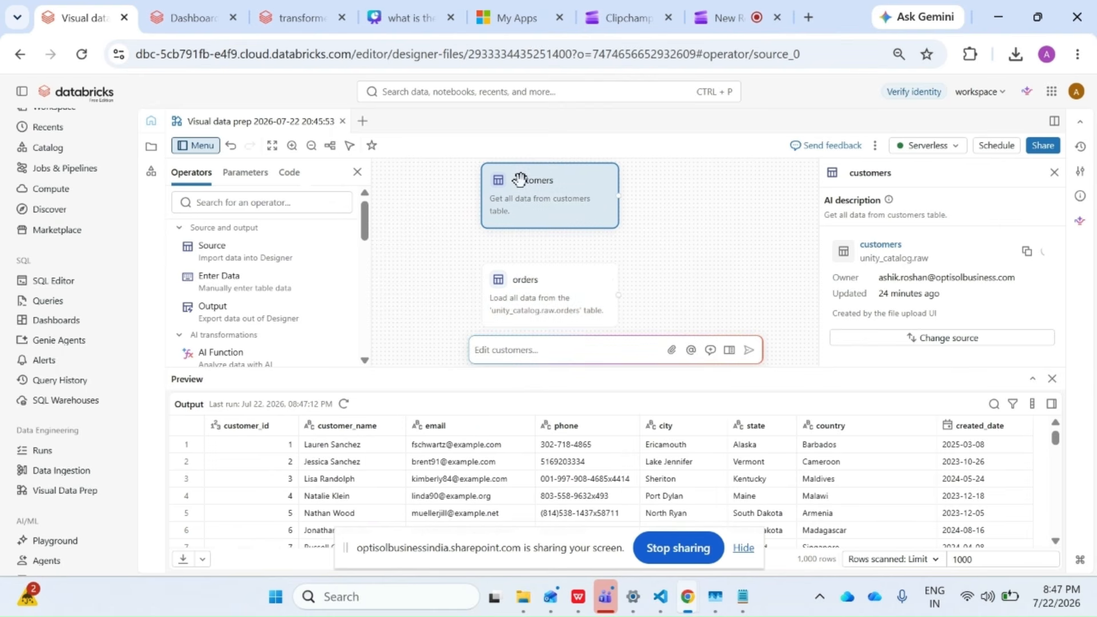
left_click(554, 287)
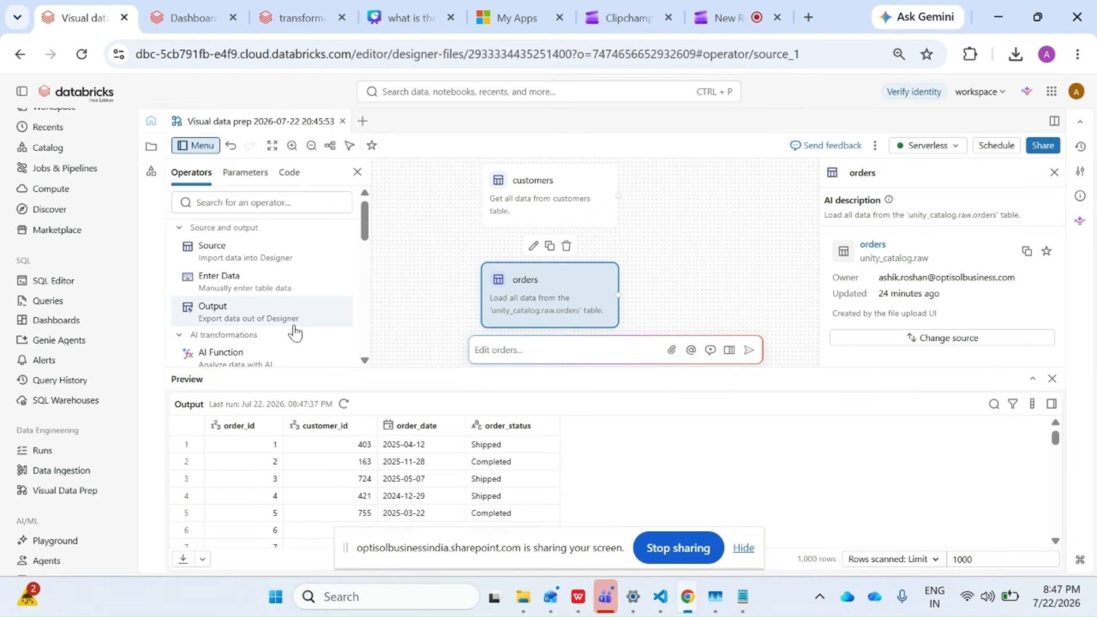
scroll(294, 331, "down", 5)
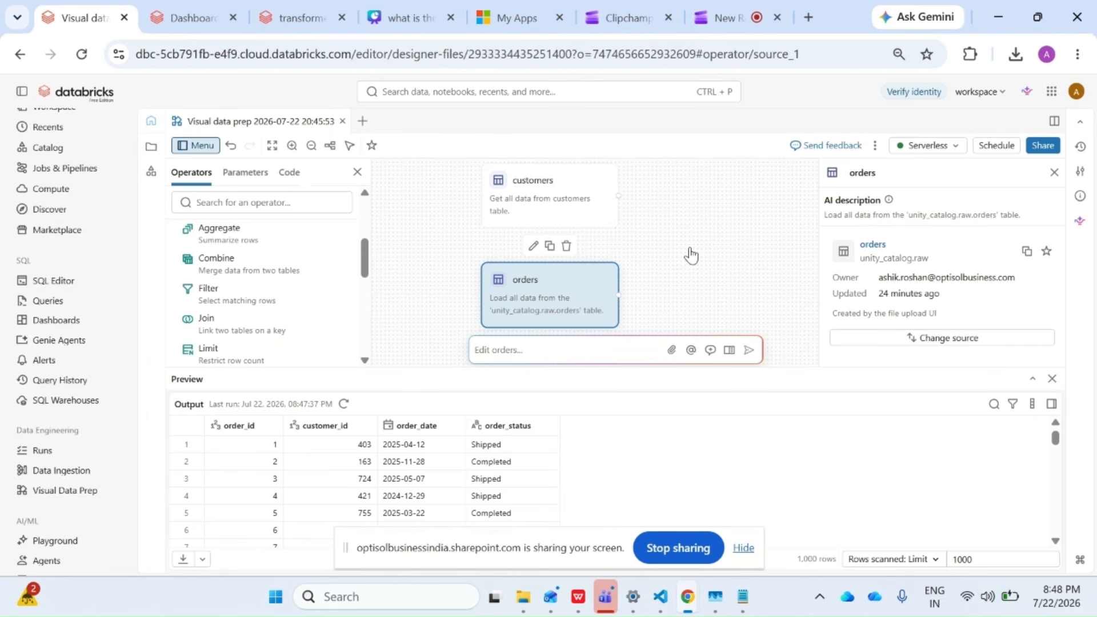
left_click(517, 350)
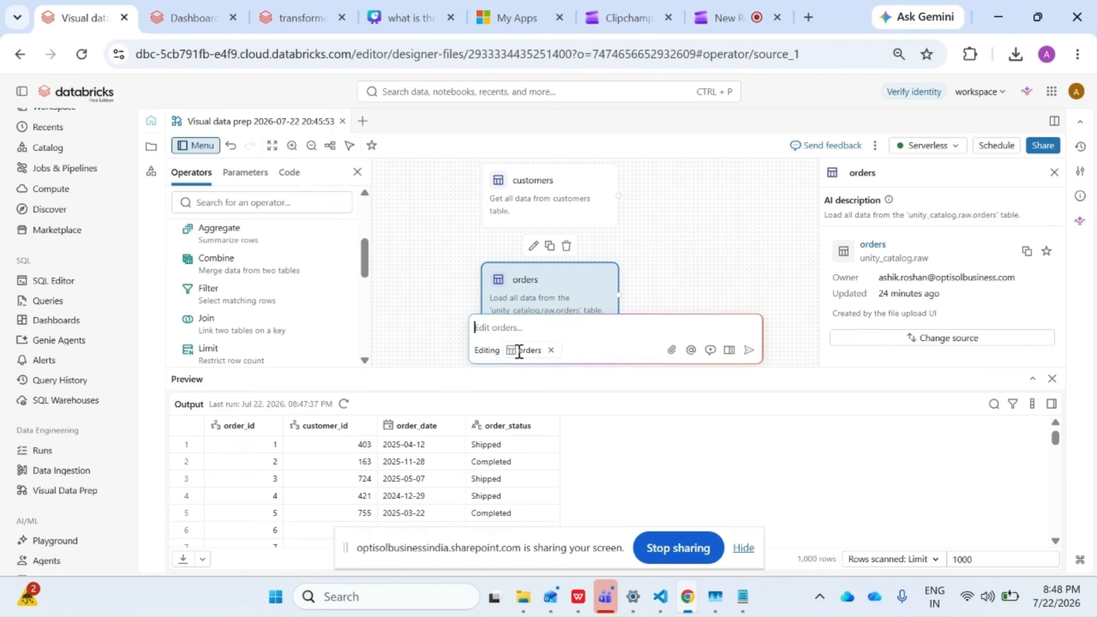
type("order")
key("ctrl+a")
type("inner join the orders table with cu")
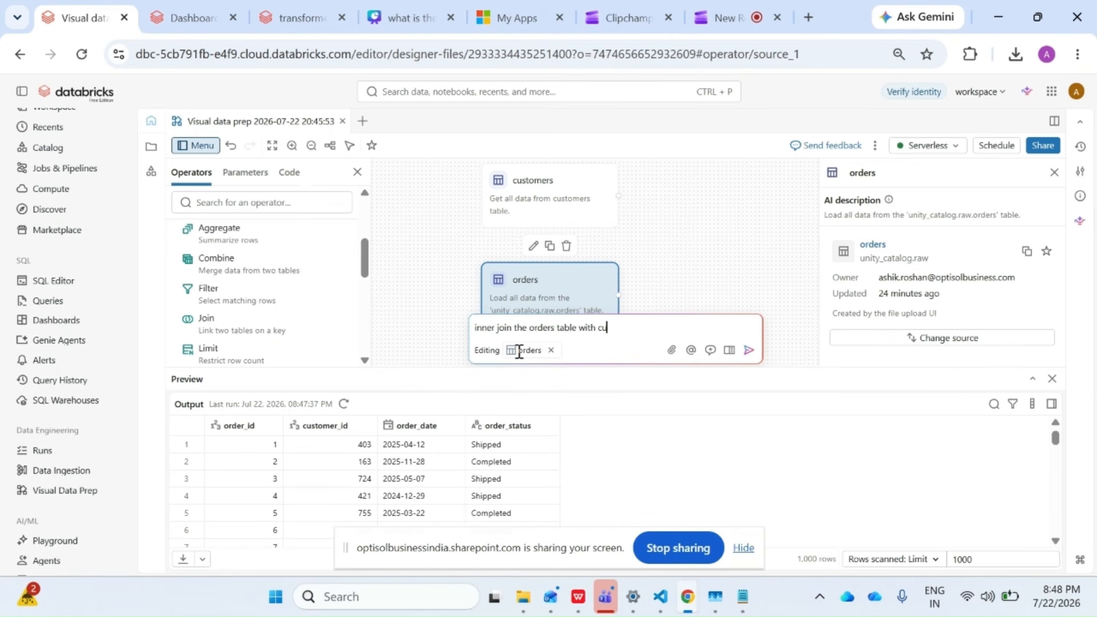
type("stomers on column customer_id")
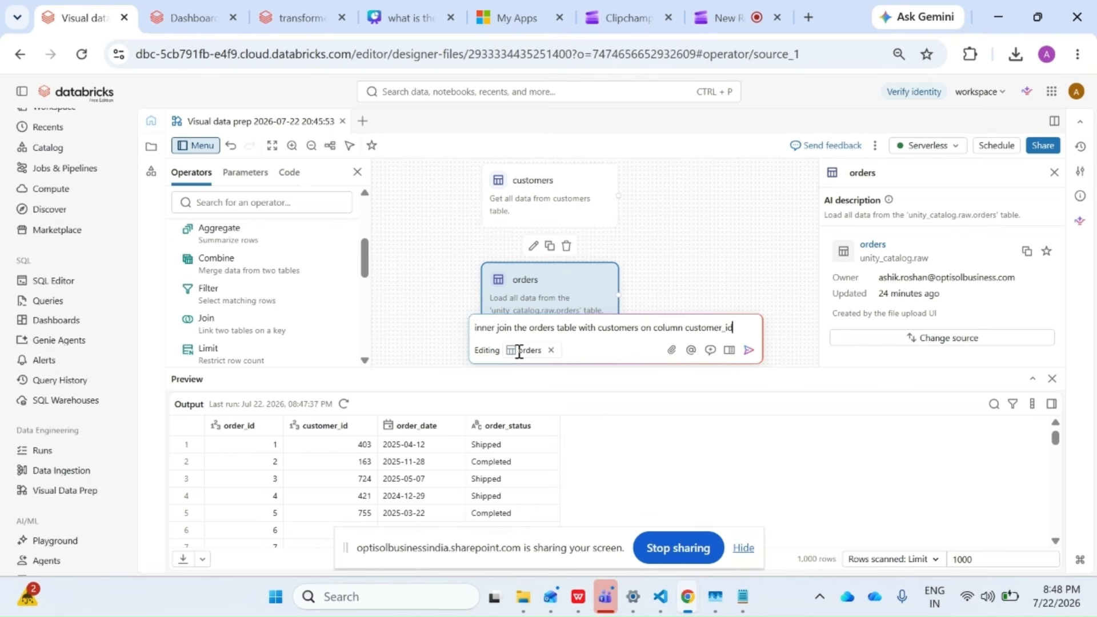
key("Return")
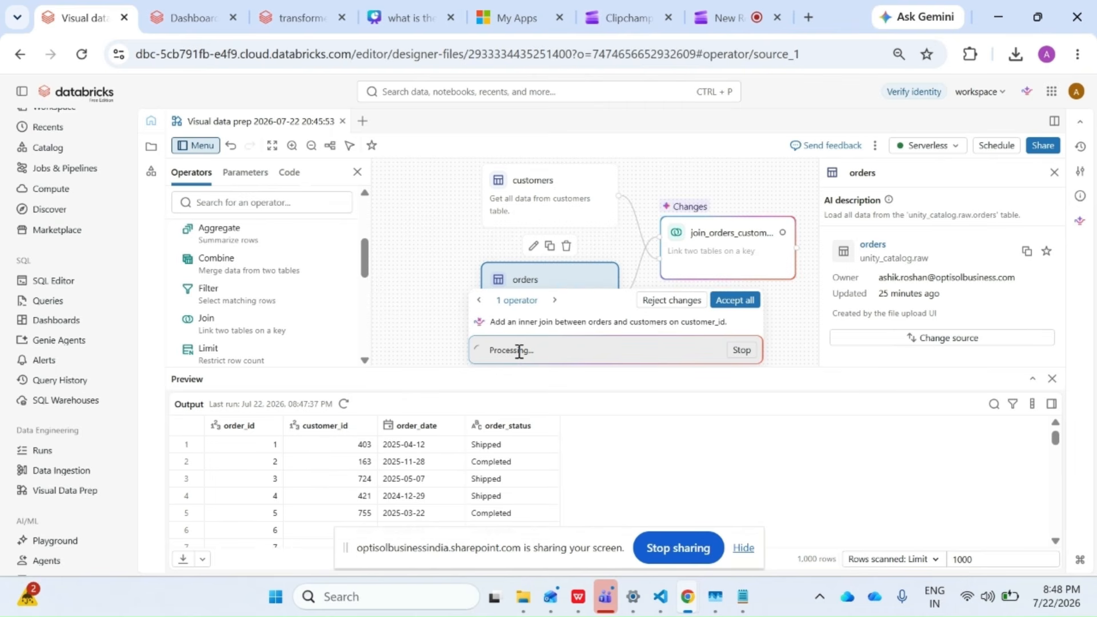
Switch the join_orders_customers operator's preview to output only and look through the joined columns.
left_click(707, 264)
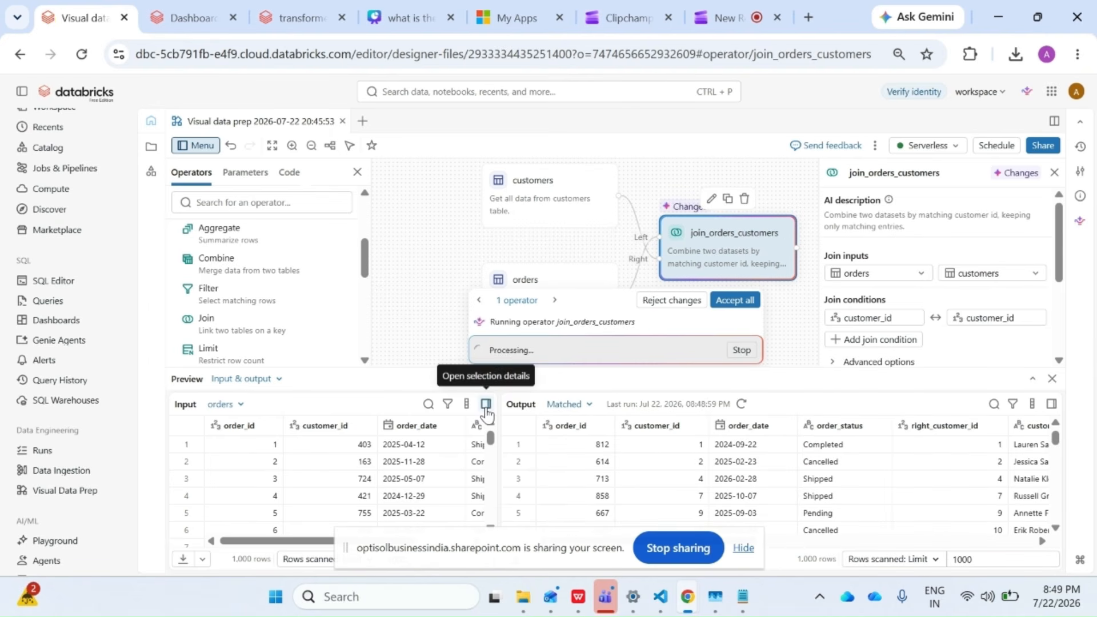
left_click(272, 380)
left_click(220, 446)
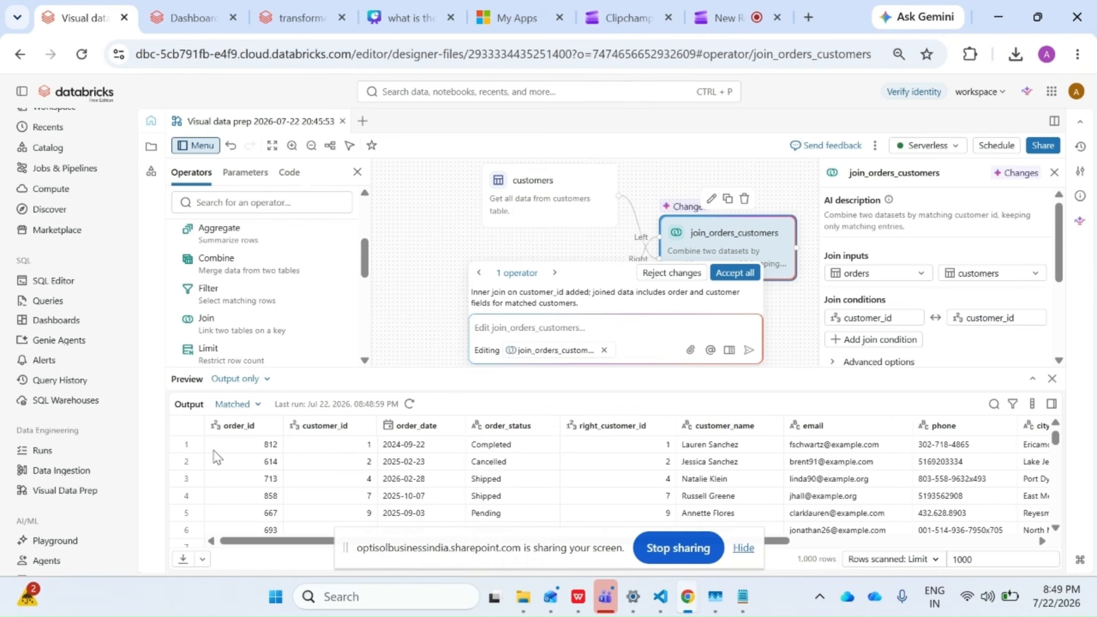
left_click_drag(292, 541, 545, 551)
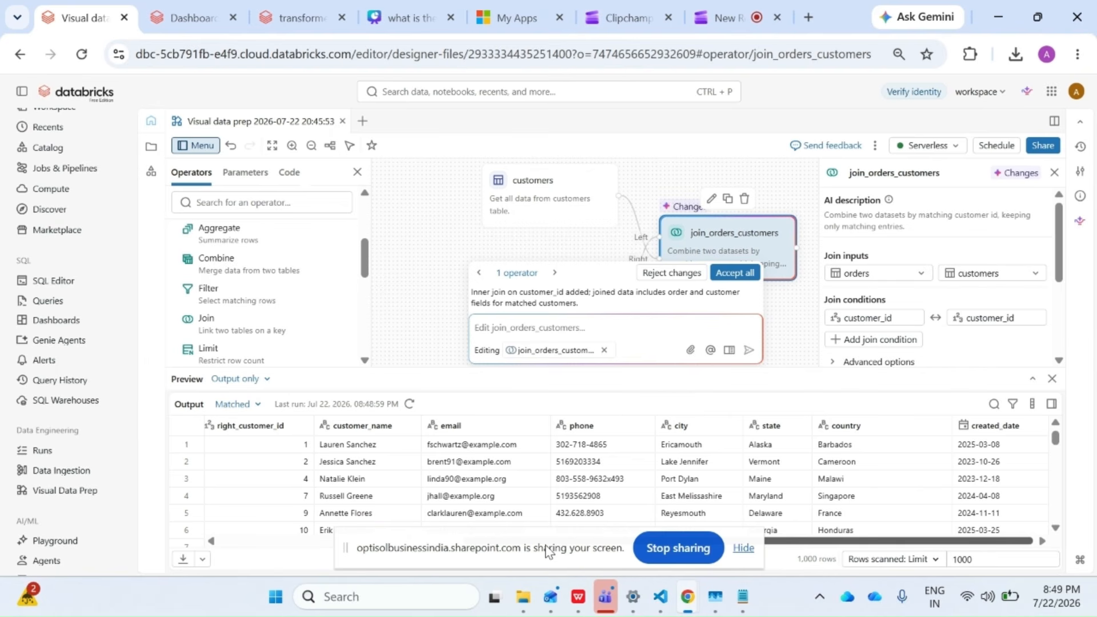
Submit the AI prompt "make the customer_name to uppercase" for the join_orders_customers operator.
left_click(494, 329)
type("make the custome")
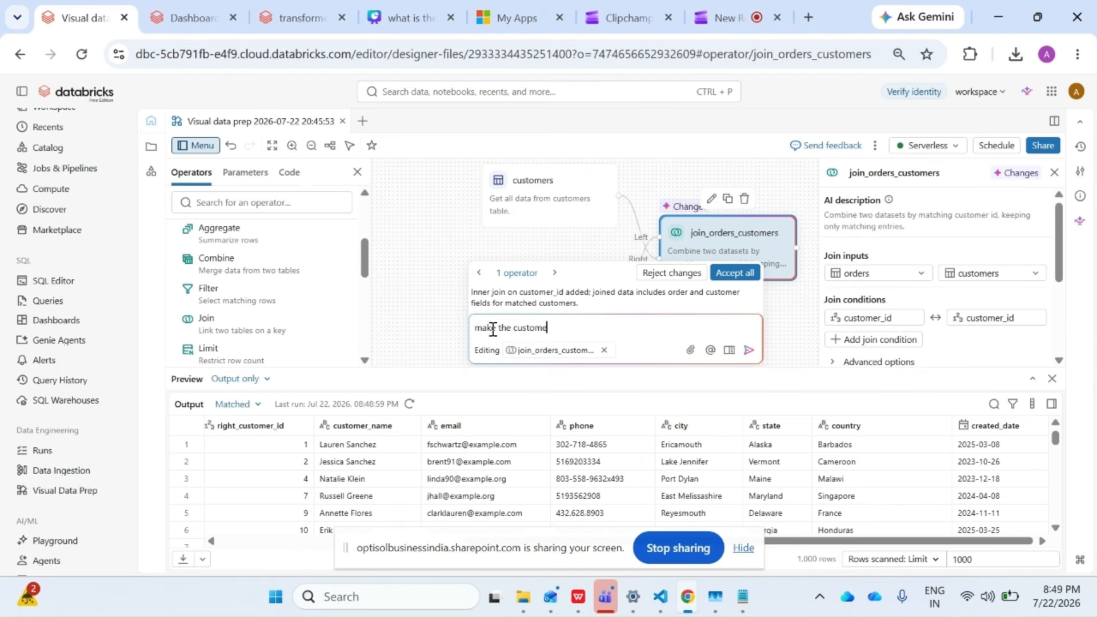
type("r_nmae")
key("BackSpace")
key("BackSpace")
key("BackSpace")
key("BackSpace")
type("ame to uppercase")
key("Return")
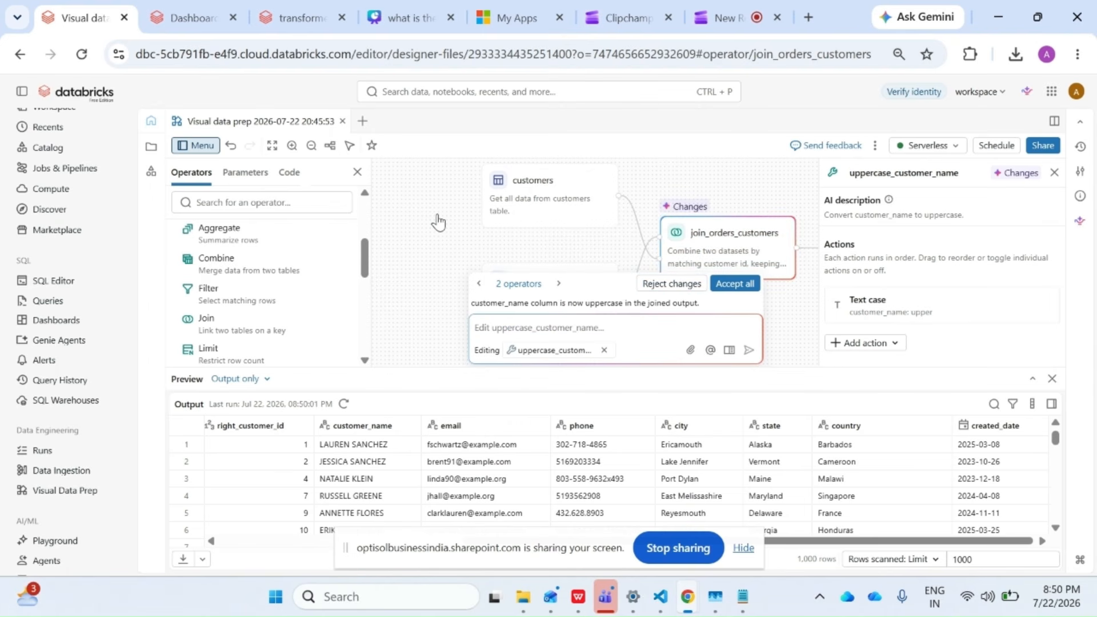
Examine the uppercase_customer_name operator and its output columns, including customer_name.
left_click(416, 196)
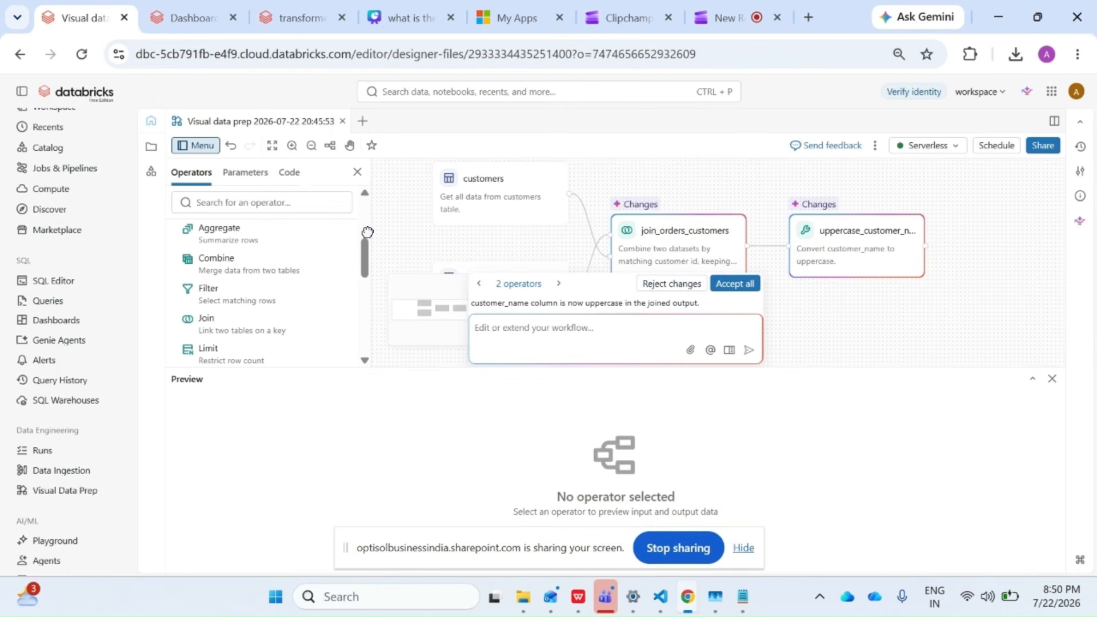
left_click(870, 269)
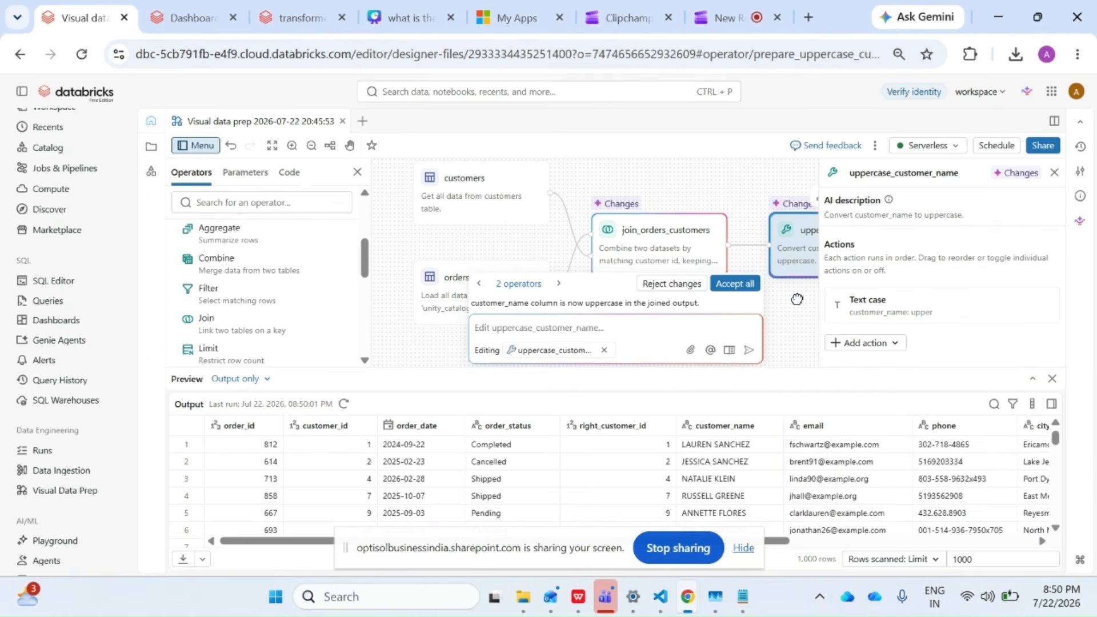
left_click_drag(797, 300, 437, 286)
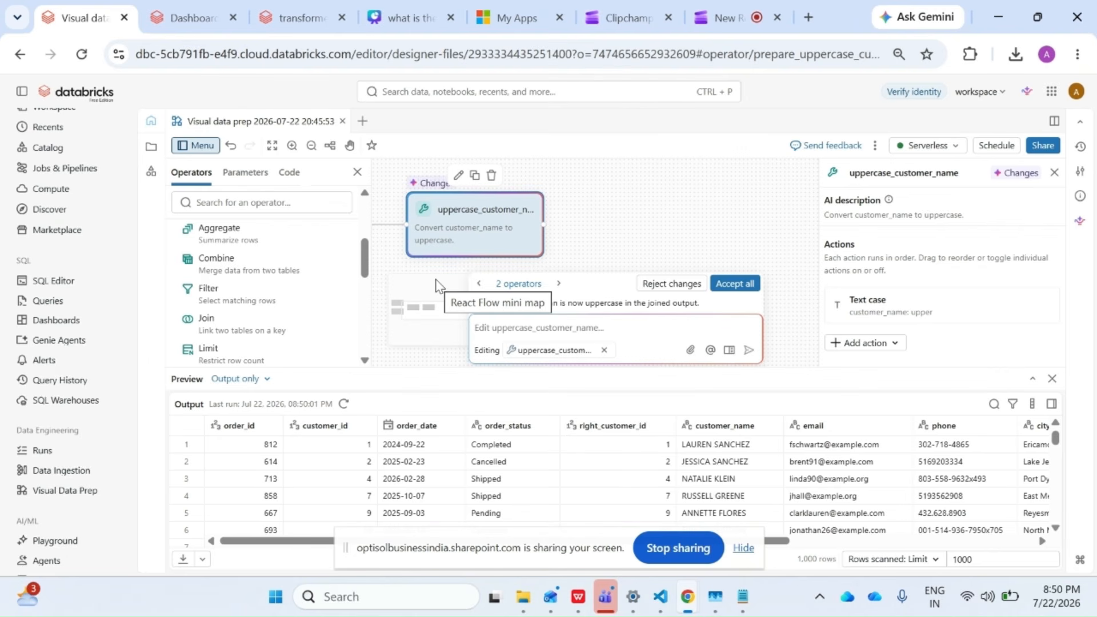
left_click_drag(308, 541, 461, 541)
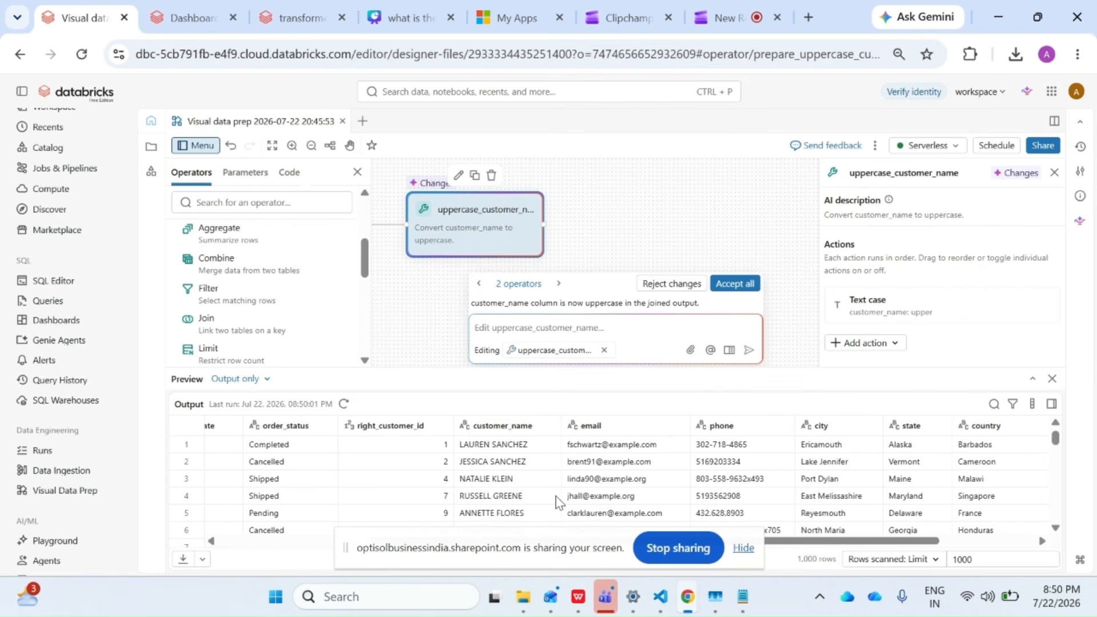
mouse_move(849, 541)
left_mouse_down()
mouse_move(936, 541)
mouse_move(857, 543)
left_mouse_up()
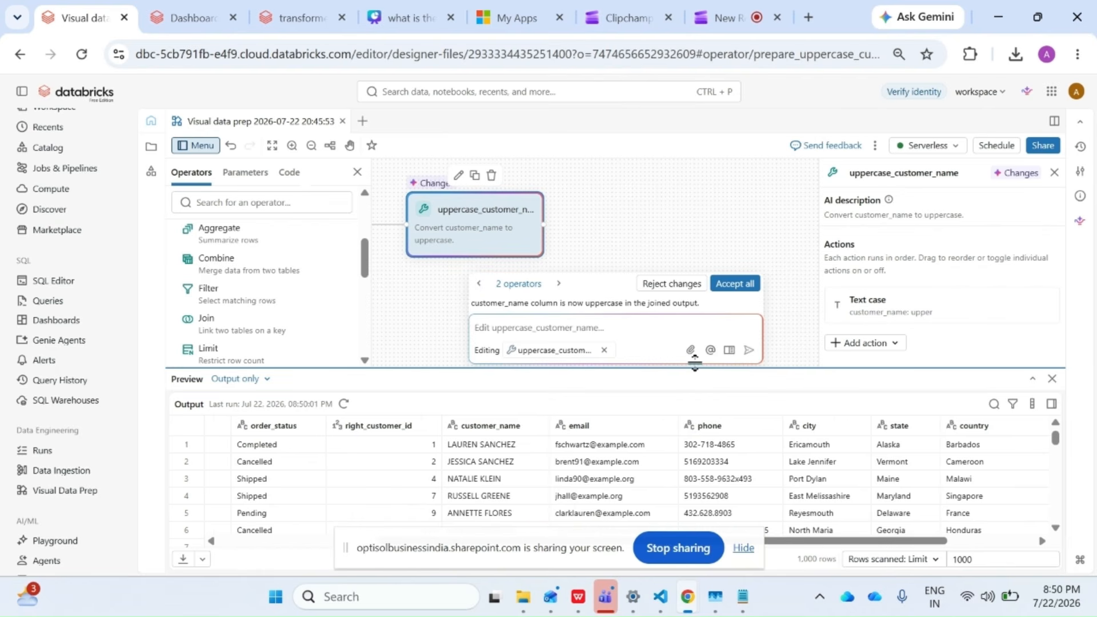
left_click(594, 329)
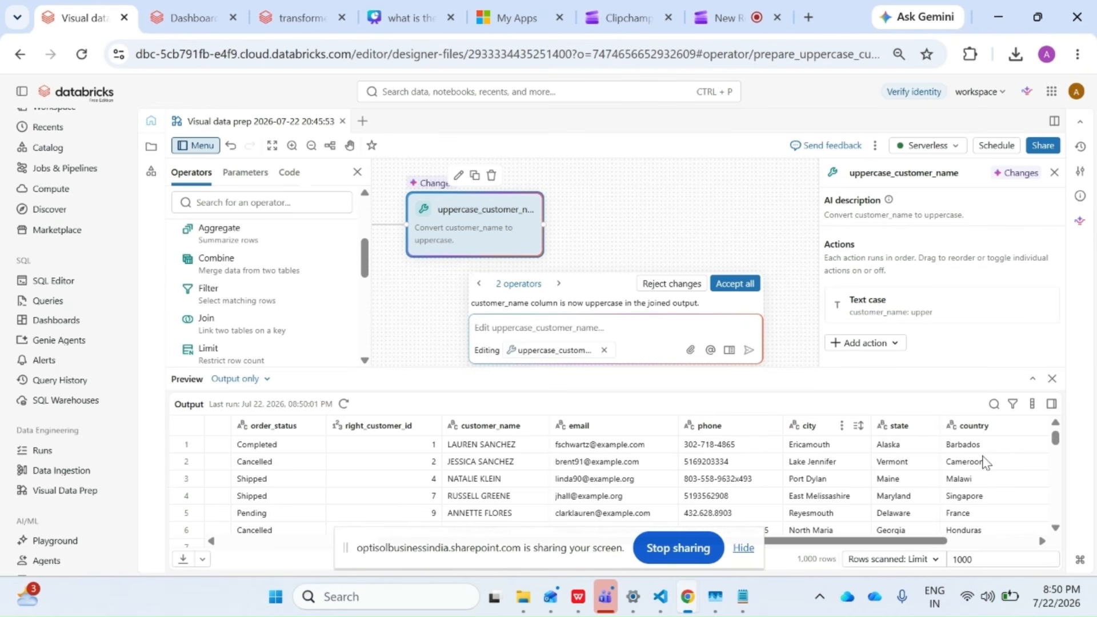
Look through the output rows of the uppercase_customer_name operator, including the state and country columns.
scroll(838, 529, "down", 8)
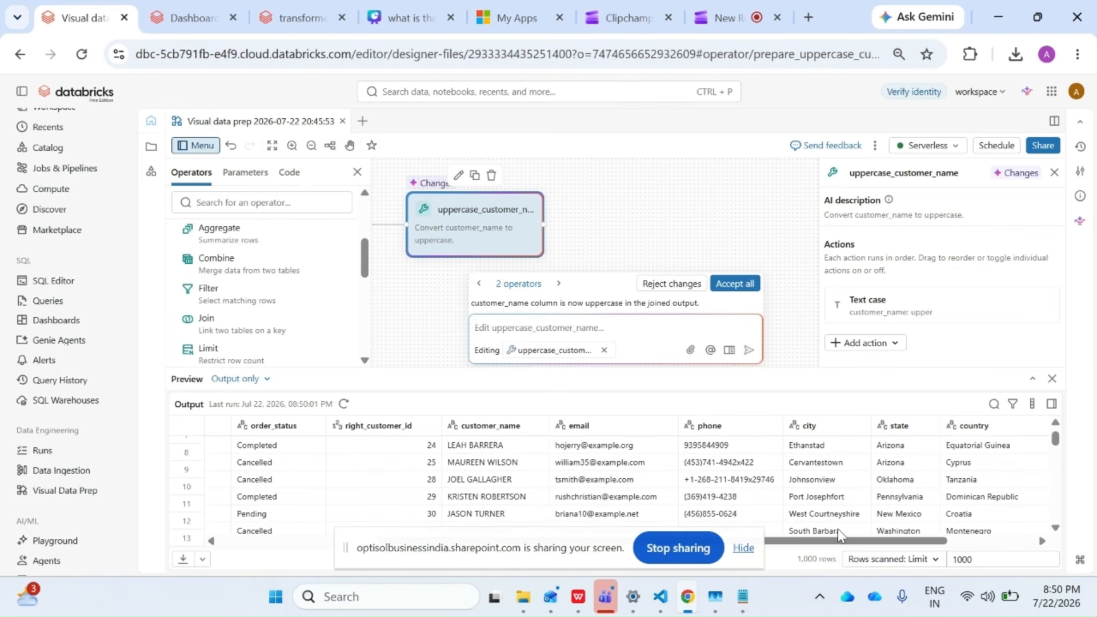
scroll(838, 529, "down", 7)
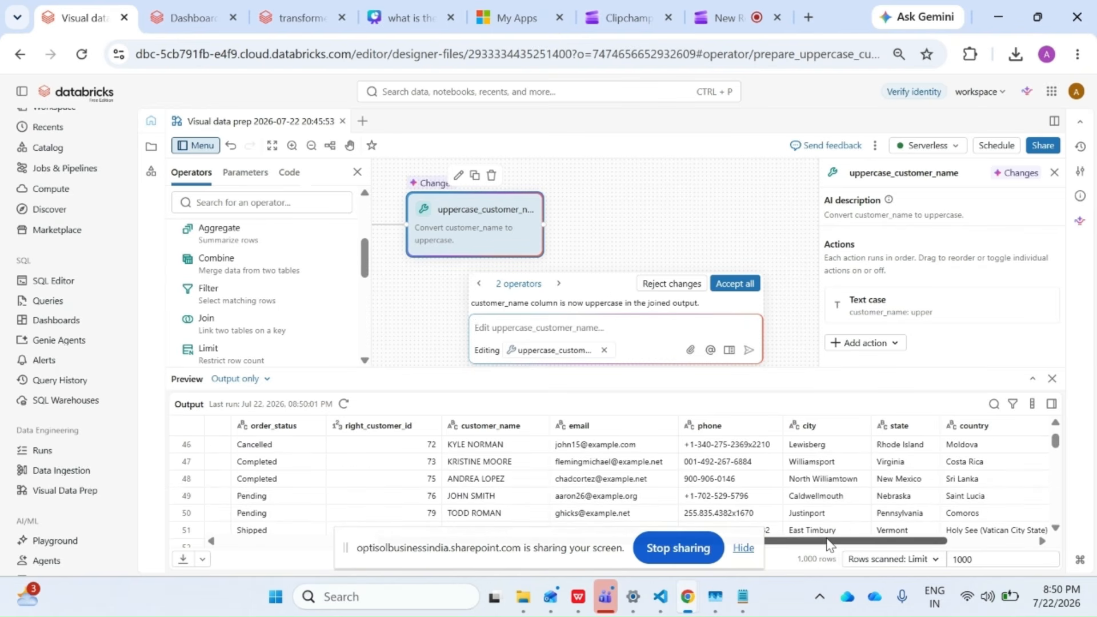
scroll(830, 544, "right", 2)
scroll(890, 500, "down", 6)
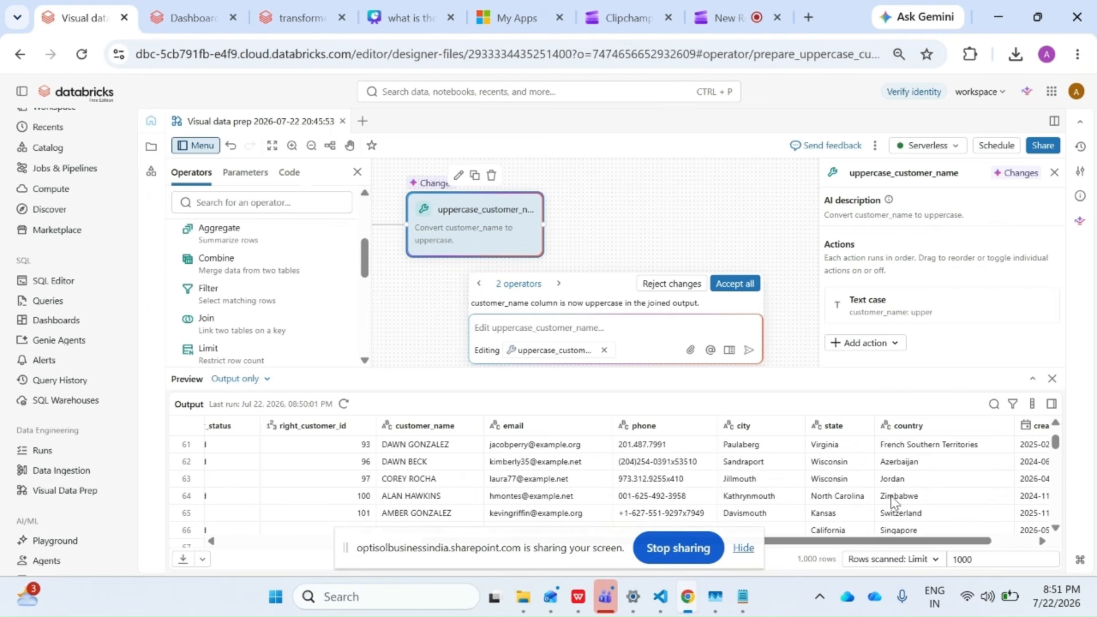
scroll(890, 500, "down", 10)
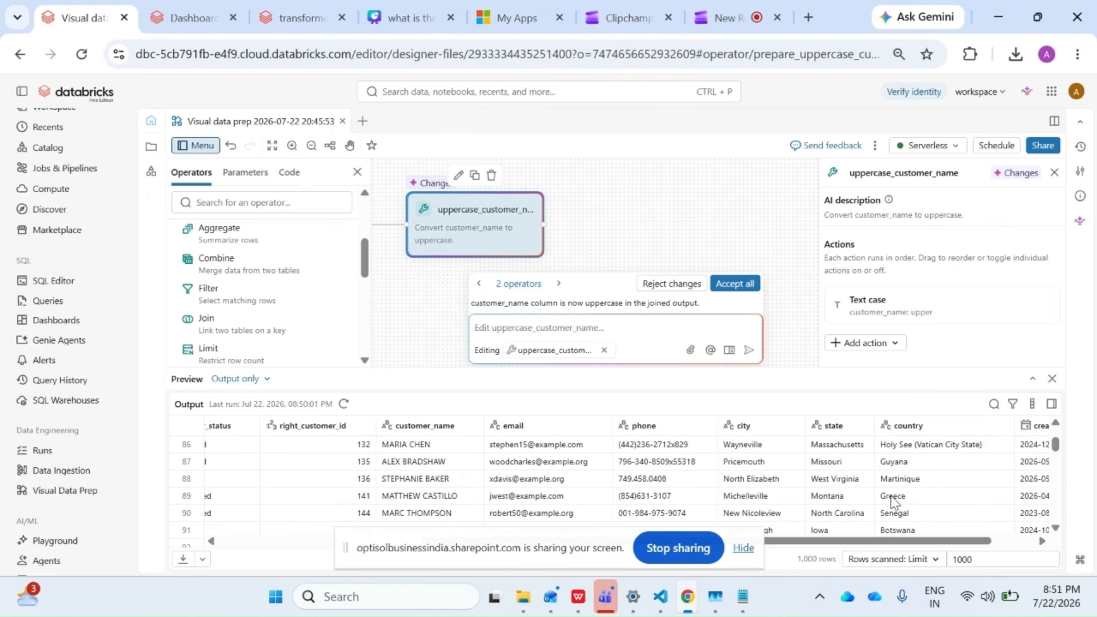
scroll(891, 499, "up", 15)
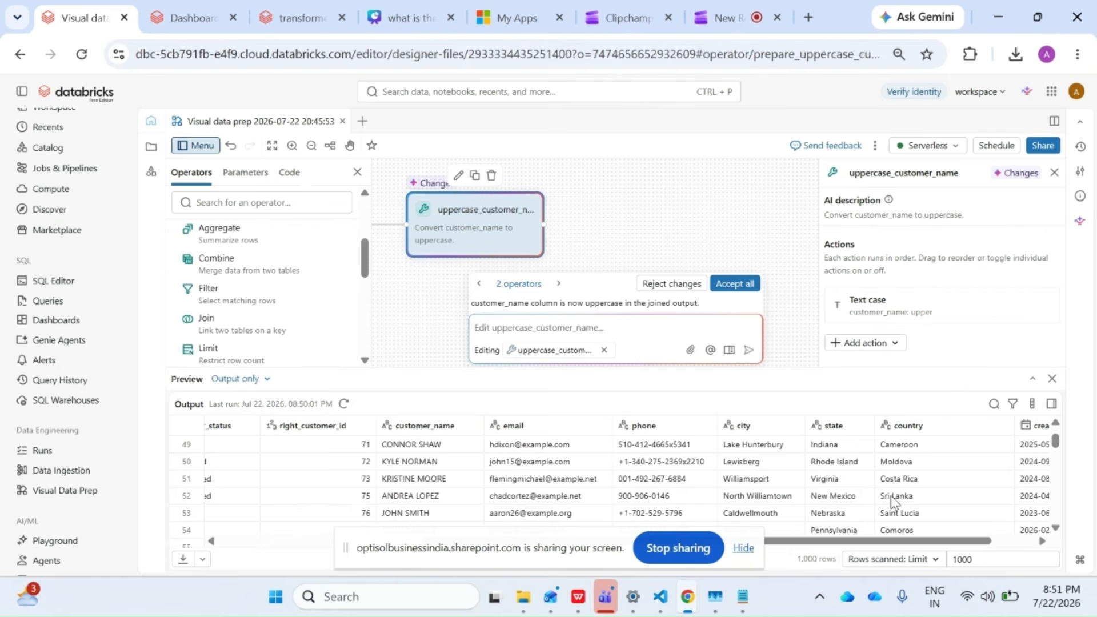
scroll(890, 495, "up", 18)
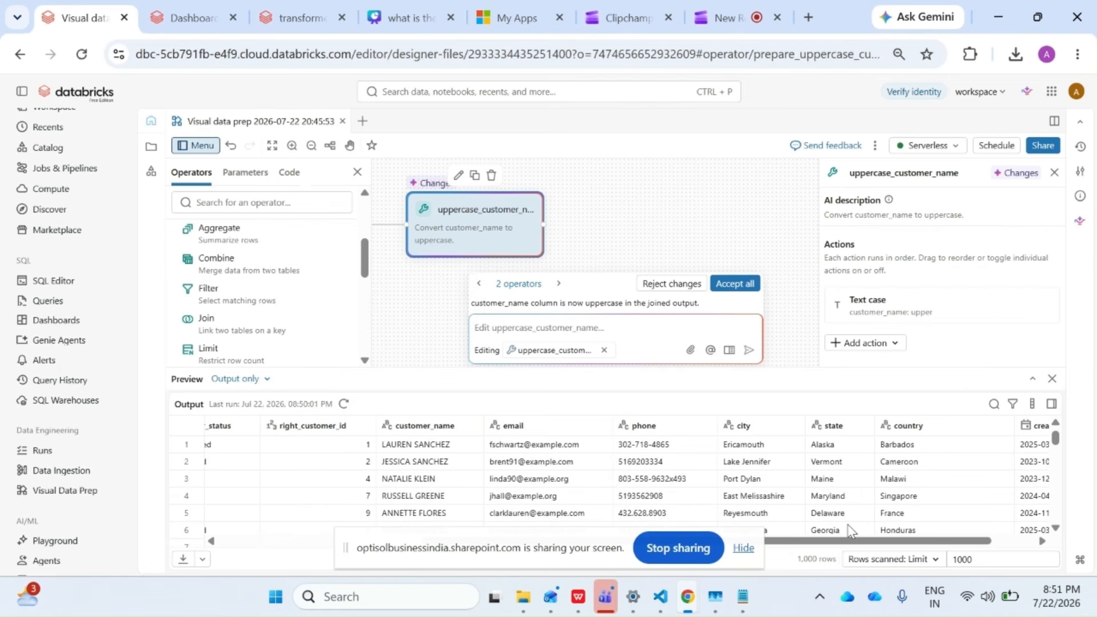
Try submitting the AI prompt "filter the country equal to France" for the uppercase_customer_name operator.
left_click(917, 515)
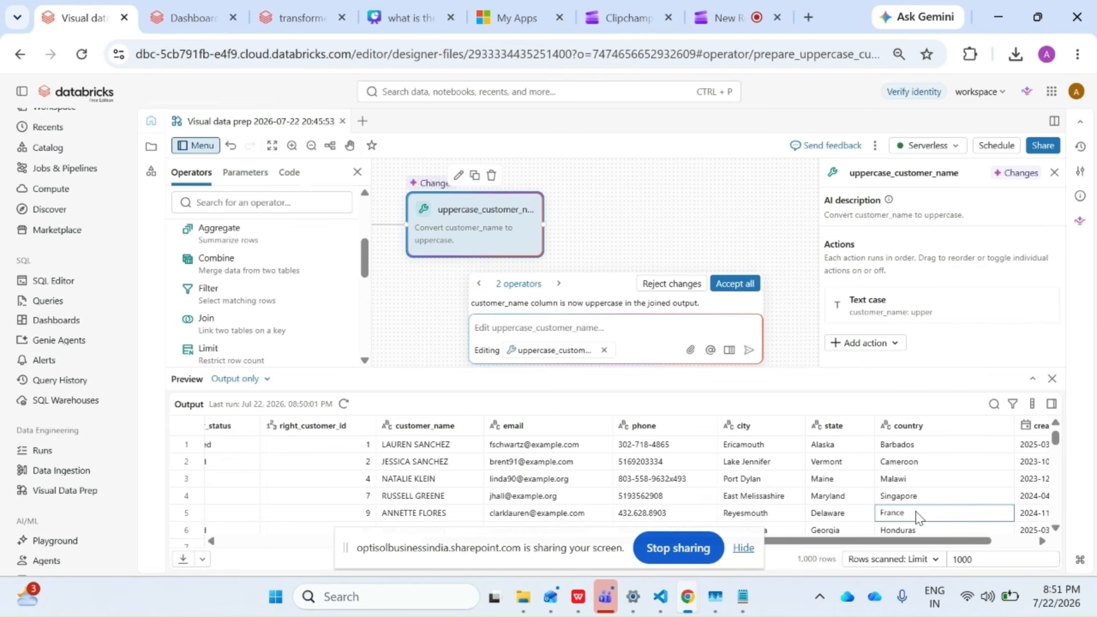
left_click(514, 333)
type("filter the country")
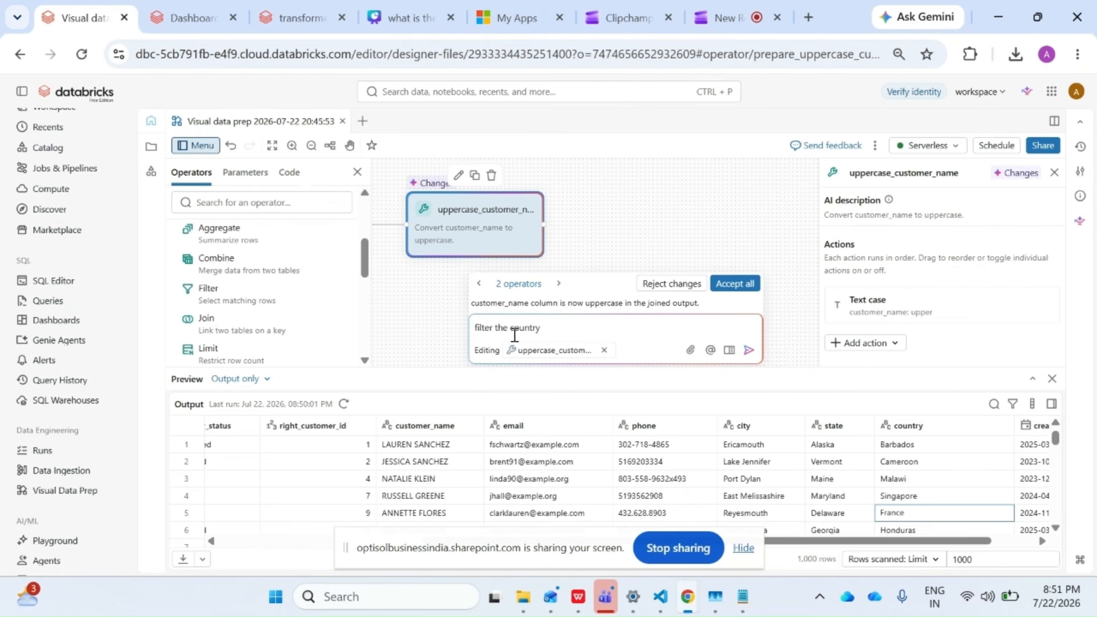
type(" equal to France")
key("Return")
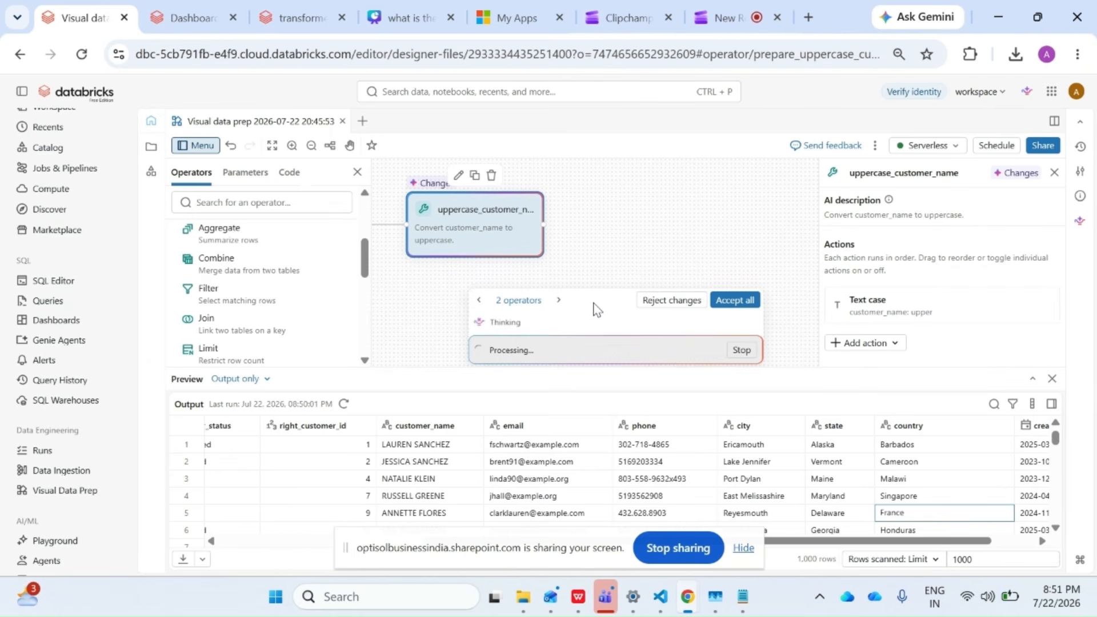
Accept all pending operator changes and submit the AI prompt "Filter the country equal to the France." for the uppercase_customer_name operator.
left_click(735, 303)
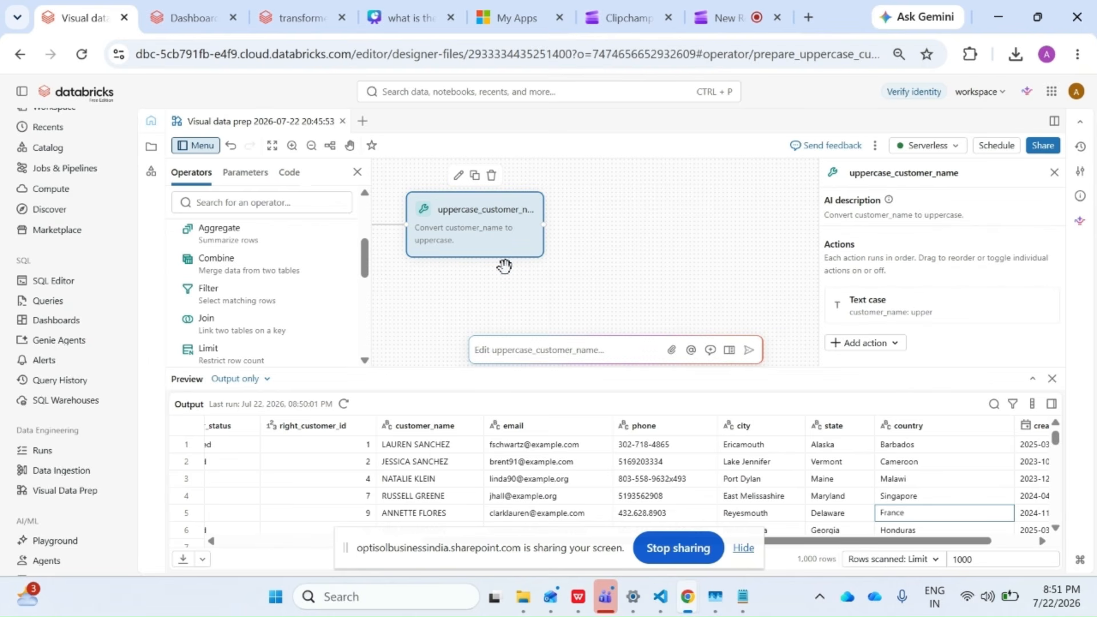
left_click(519, 348)
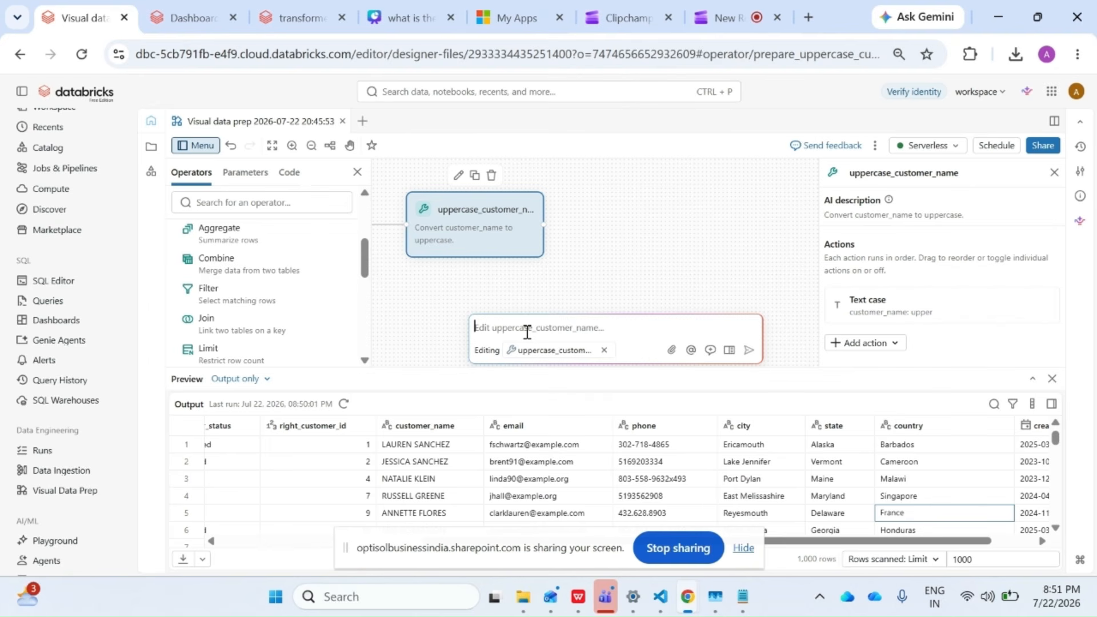
type("B")
key("BackSpace")
type("Filter the country equal")
type(" ot th")
key("BackSpace")
key("BackSpace")
key("BackSpace")
key("BackSpace")
key("BackSpace")
type("to the Franc")
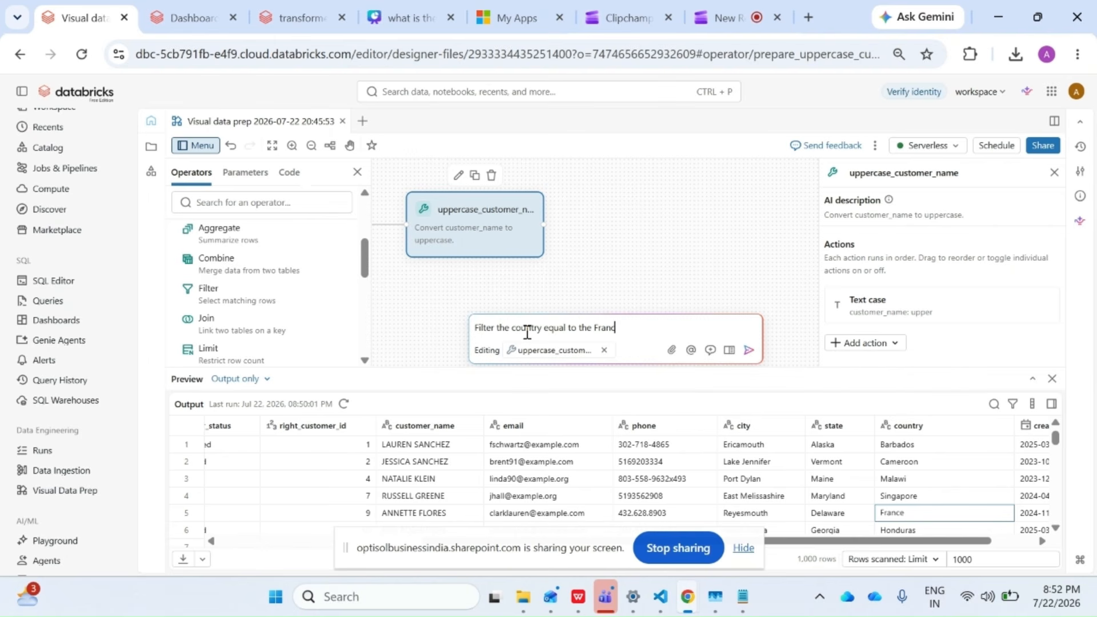
type("e.")
key("Return")
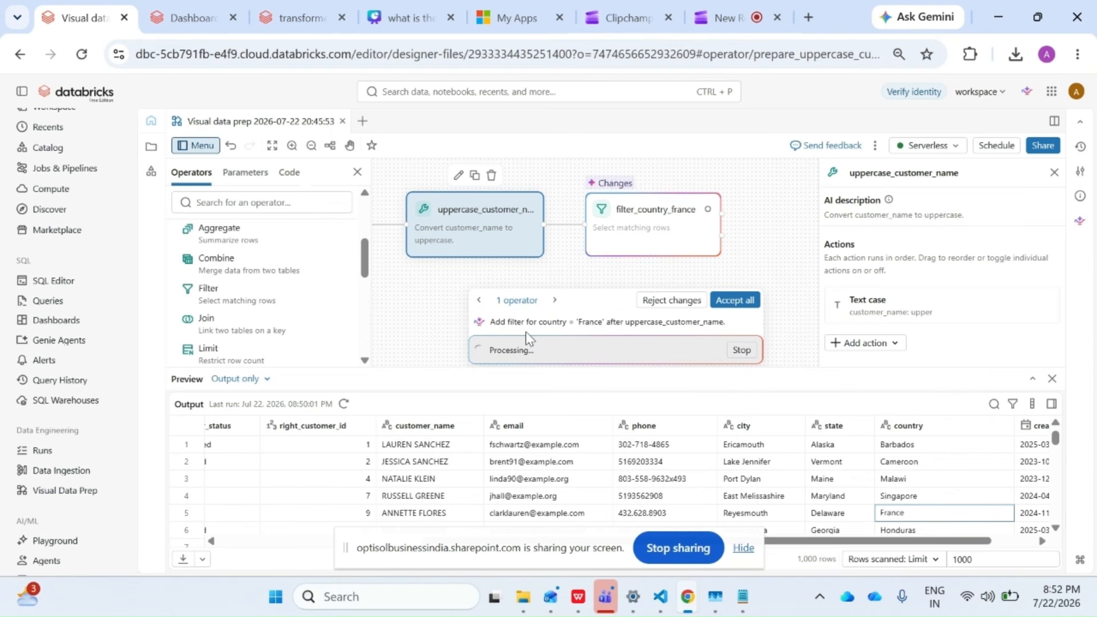
Open the filter_country_france operator and examine its included output across to the country and created_date columns.
left_click(621, 232)
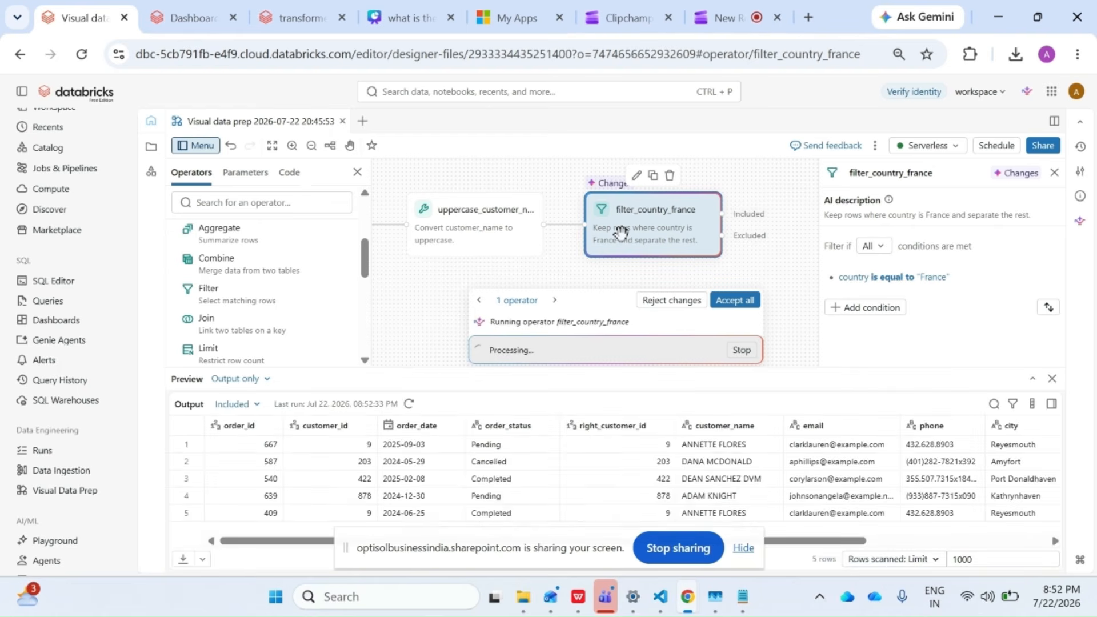
left_click_drag(830, 541, 1011, 541)
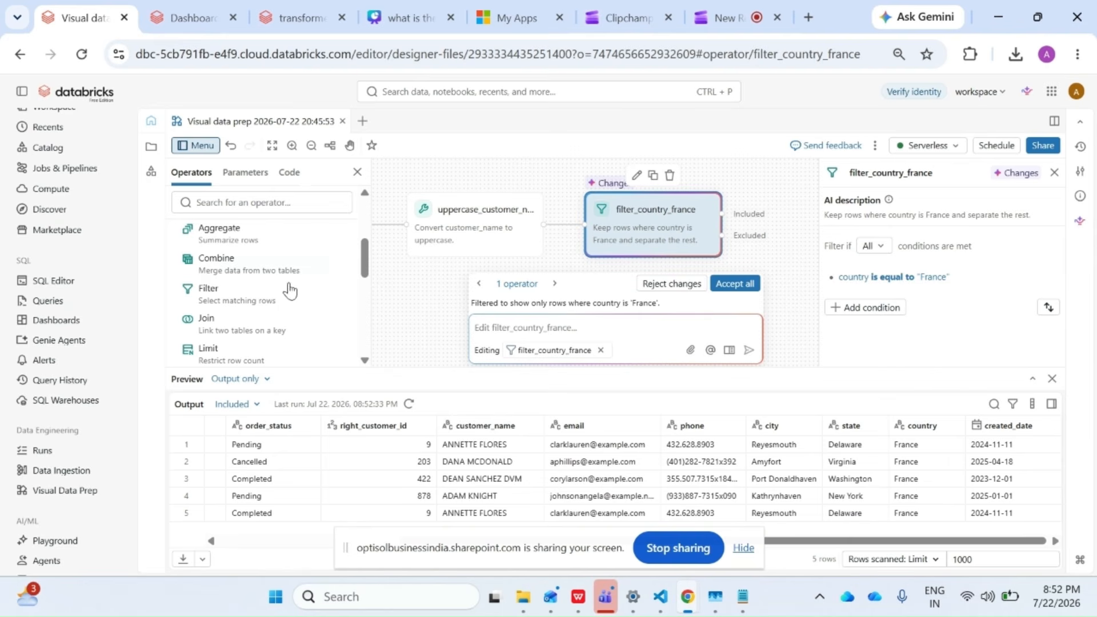
scroll(239, 288, "up", 5)
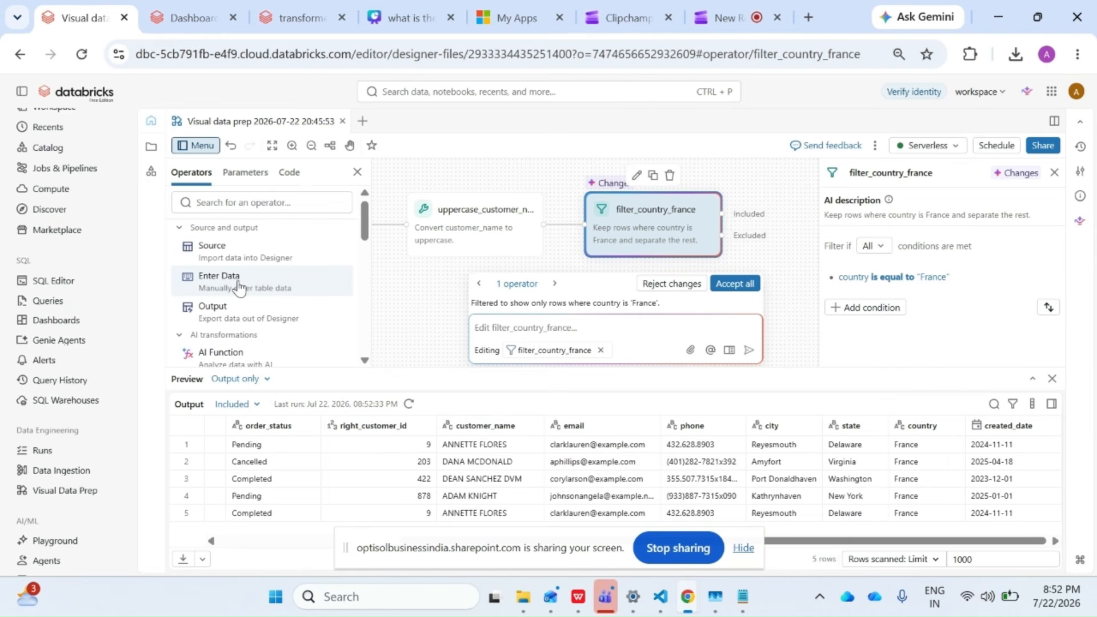
left_click(239, 289)
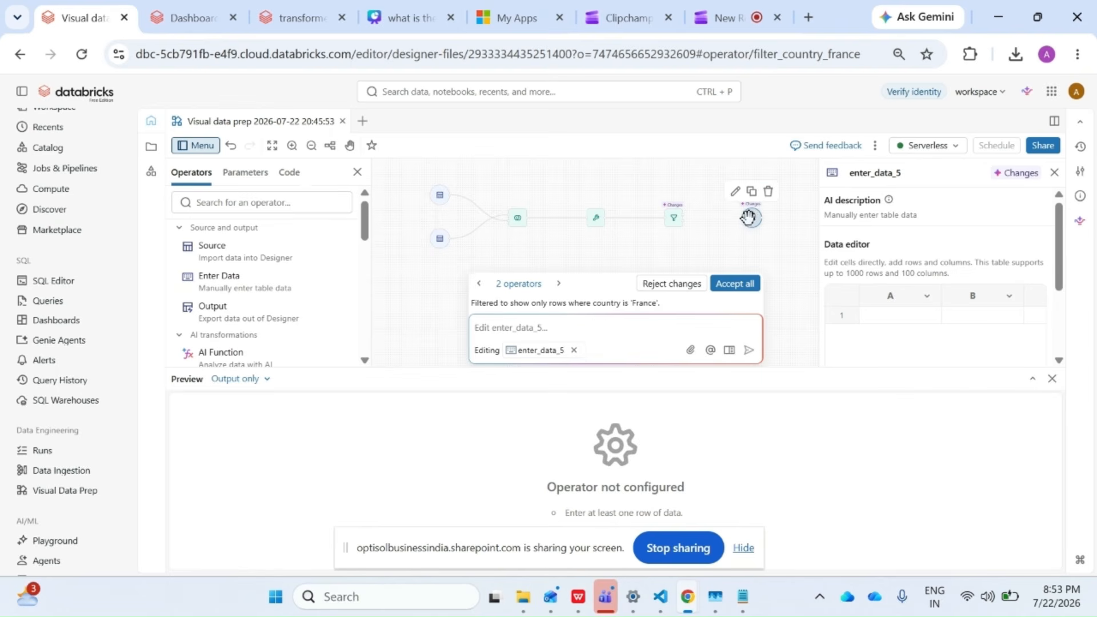
left_click(769, 191)
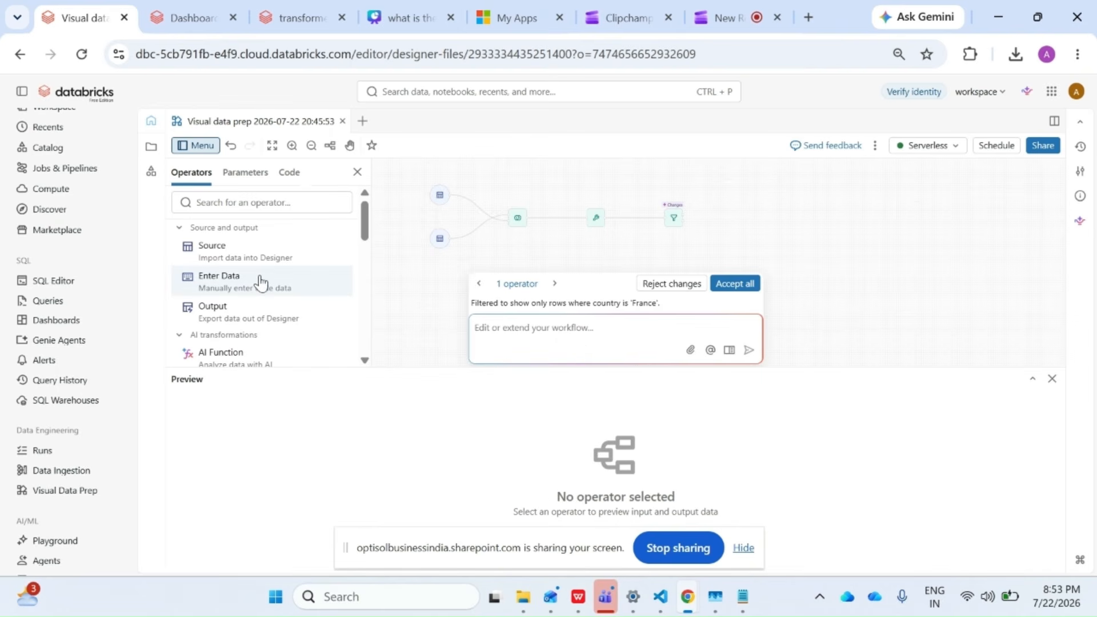
Add an Output operator beside filter_country_france and connect the filter's included rows to its input.
left_click(255, 321)
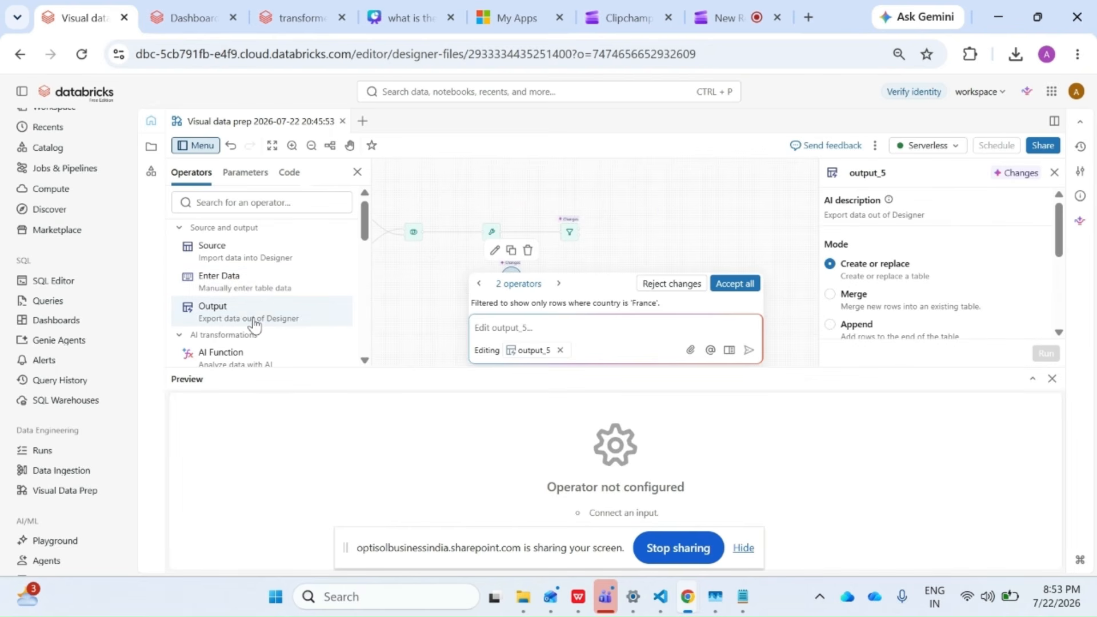
left_click(291, 146)
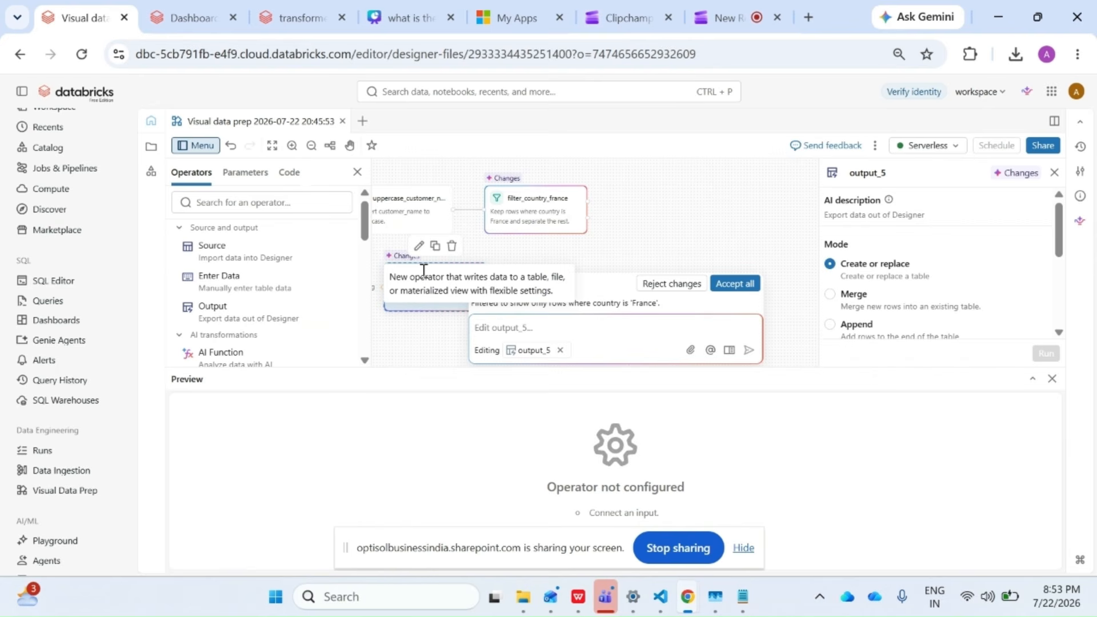
left_click_drag(425, 282, 691, 205)
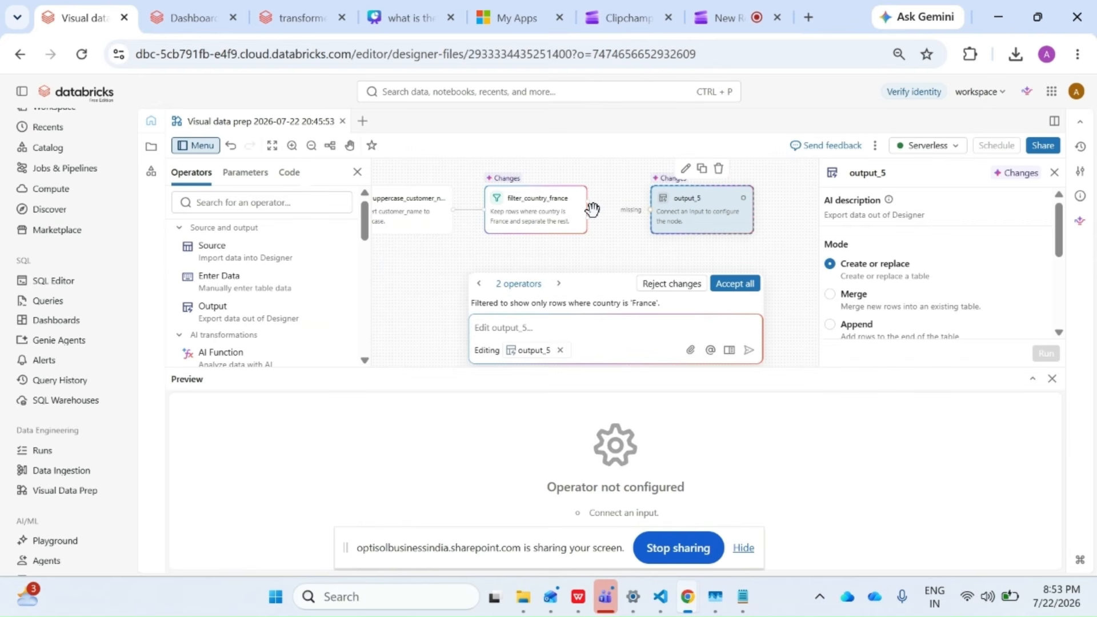
left_click_drag(592, 210, 641, 213)
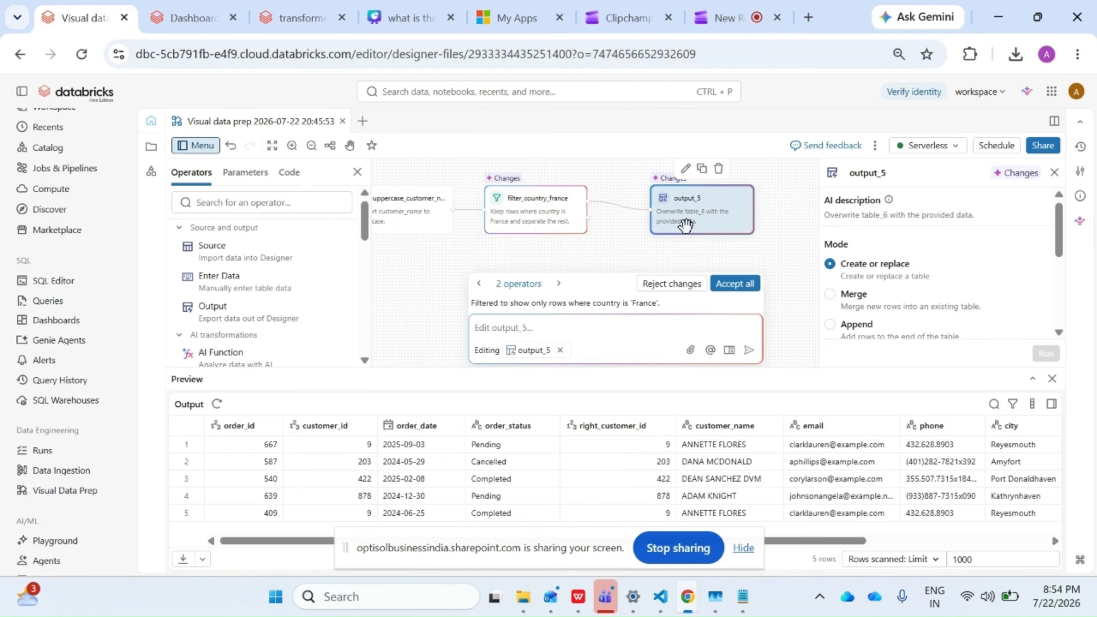
Set the Output operator's table name to filtered_country_France_ord.
scroll(852, 286, "down", 3)
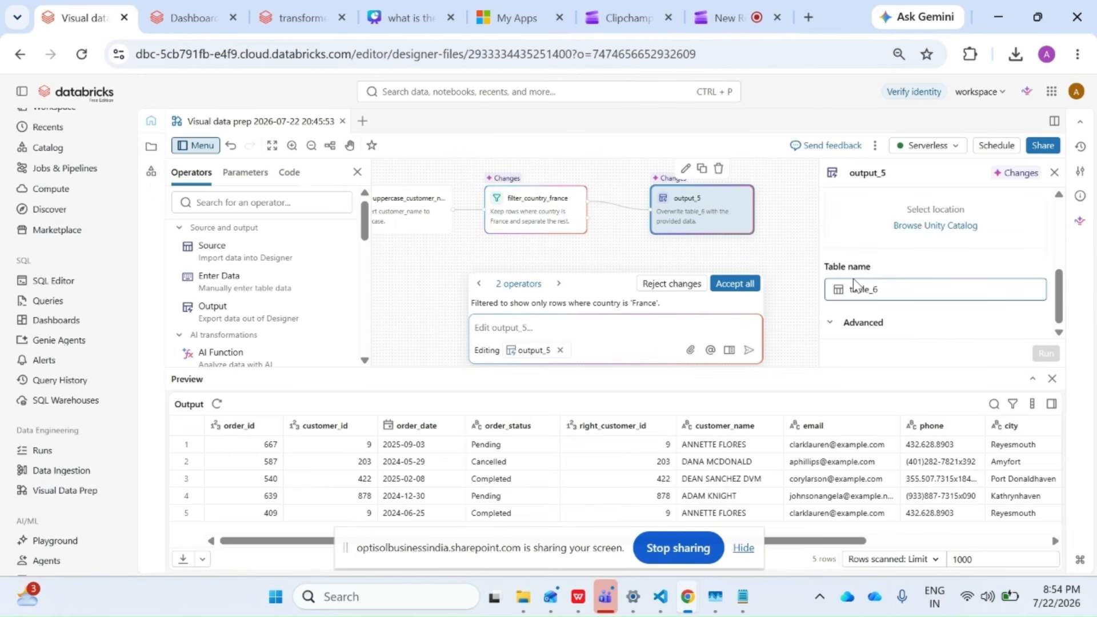
double_click(839, 296)
type("fil")
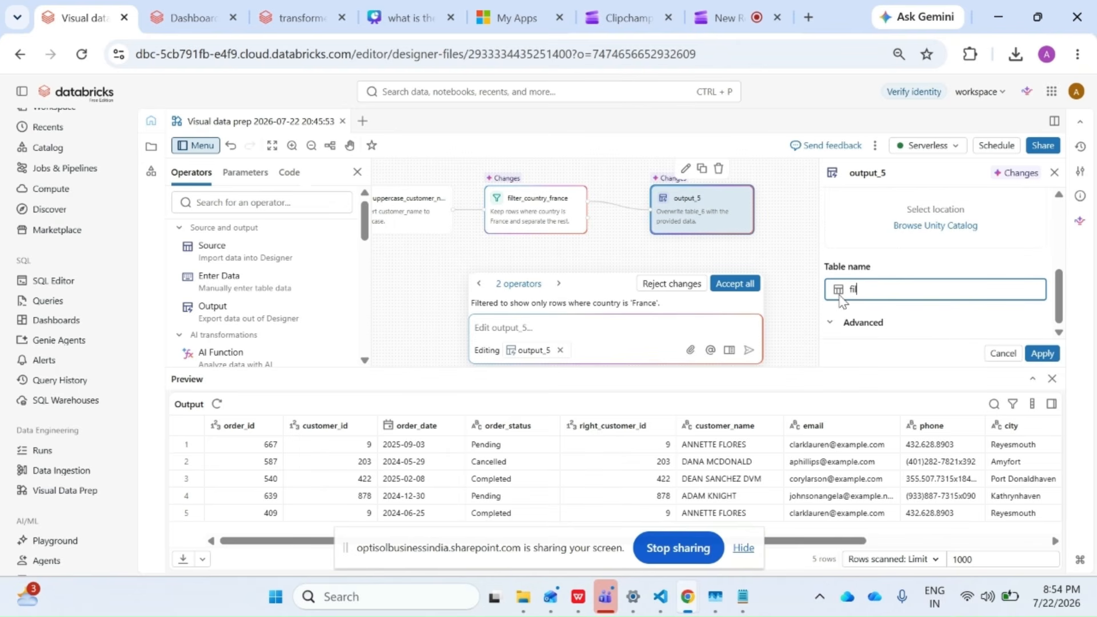
type("tered_country_France_ord")
Set the output table's location to transformed_schema in unity_catalog and apply the operator settings.
scroll(874, 307, "down", 3)
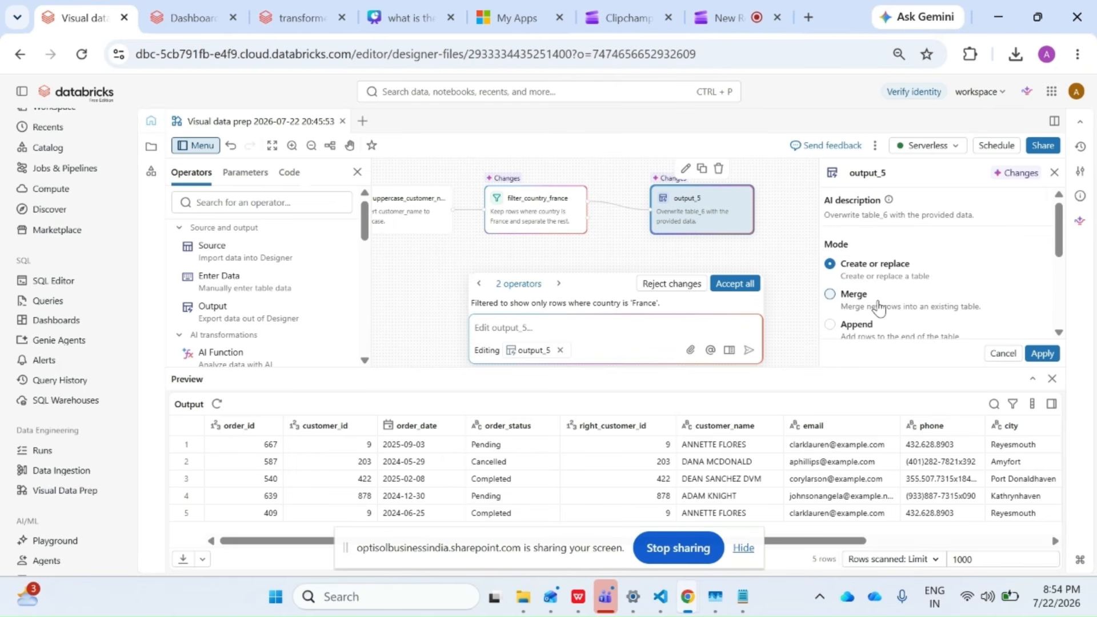
scroll(879, 309, "up", 3)
left_click(935, 239)
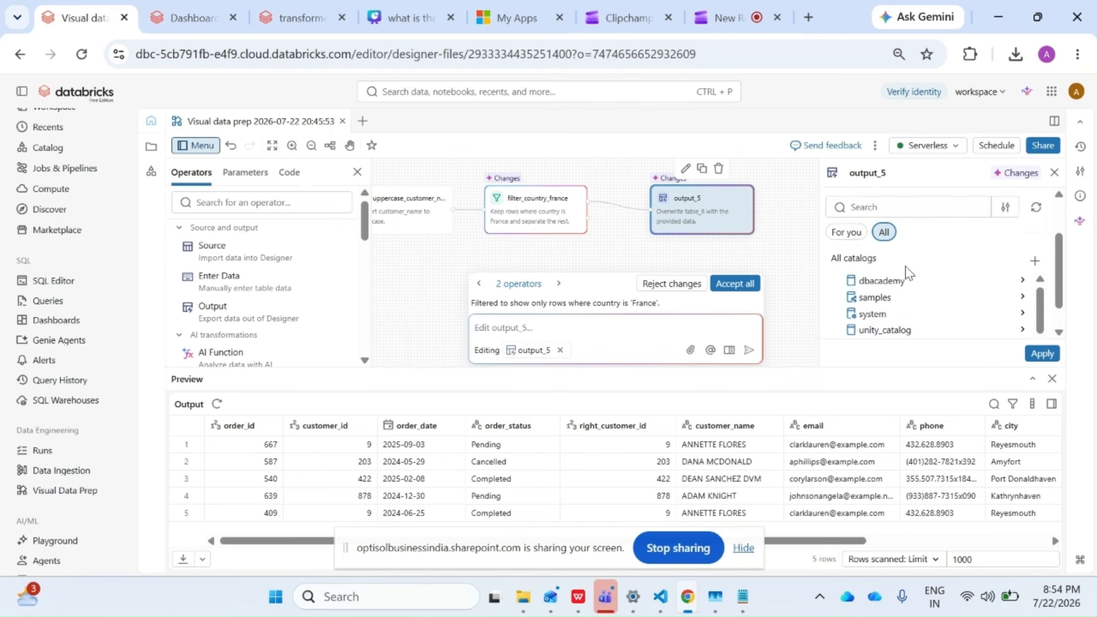
scroll(899, 307, "down", 1)
left_click(898, 307)
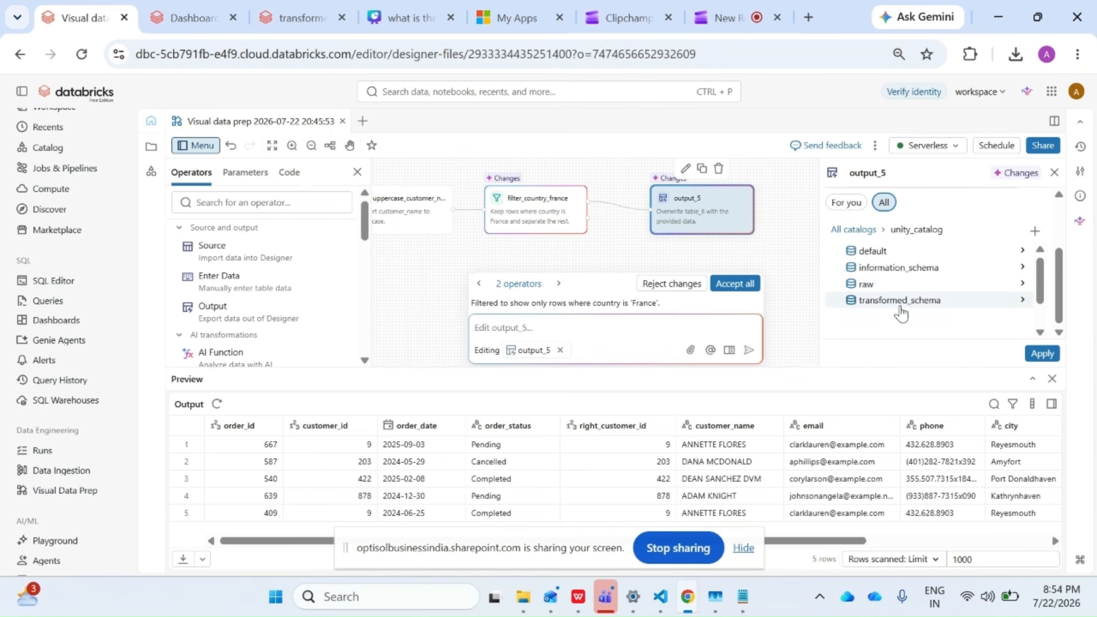
left_click(899, 310)
scroll(900, 313, "down", 2)
scroll(897, 260, "up", 4)
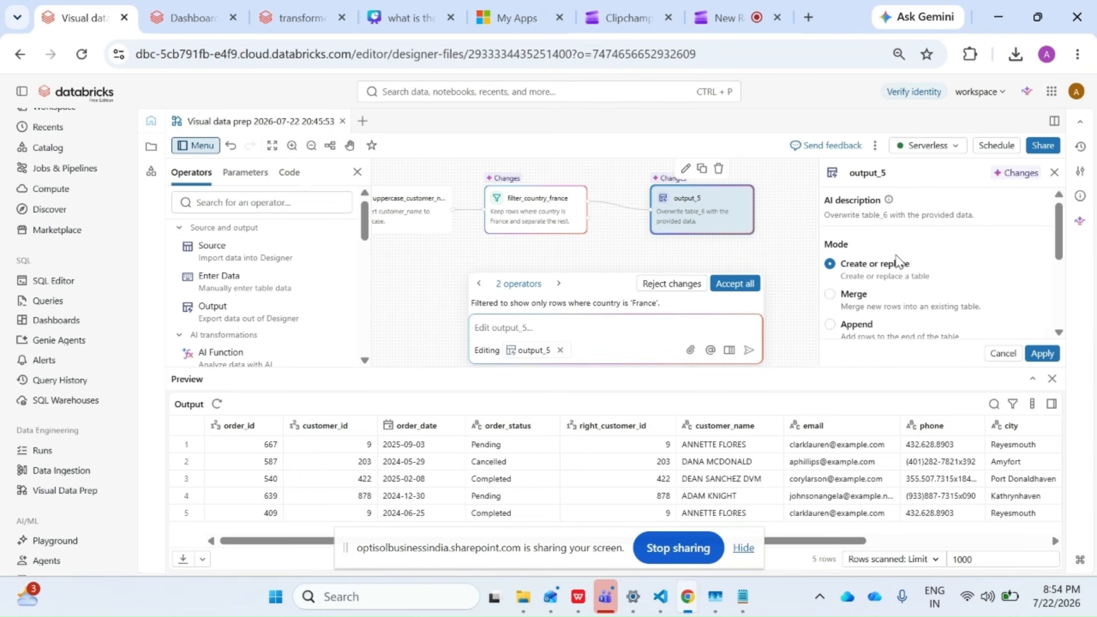
scroll(898, 261, "down", 2)
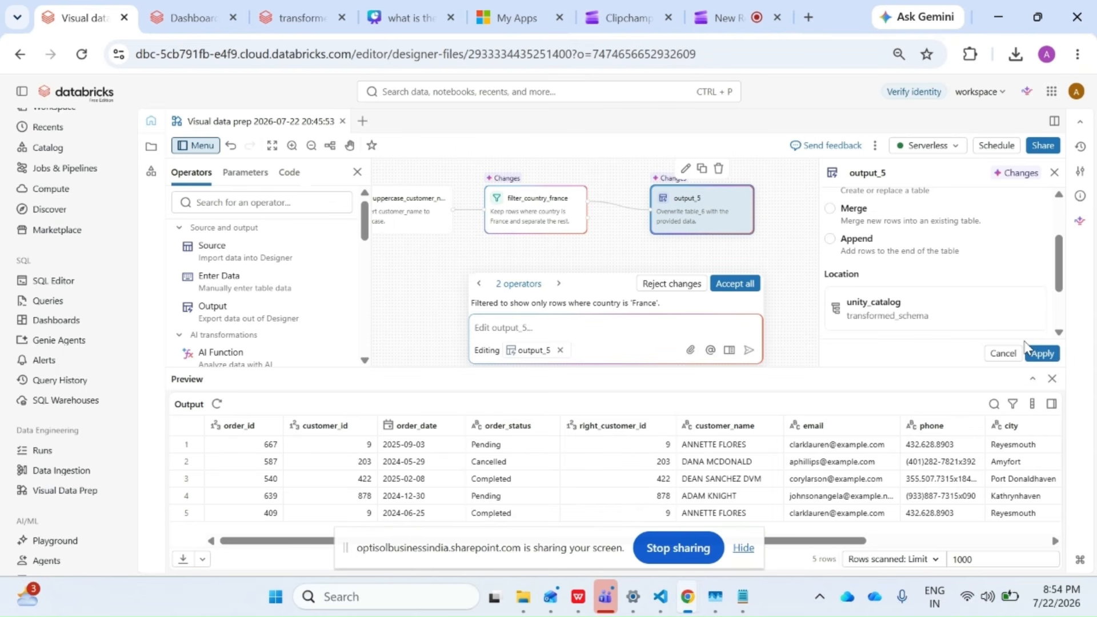
left_click(1050, 354)
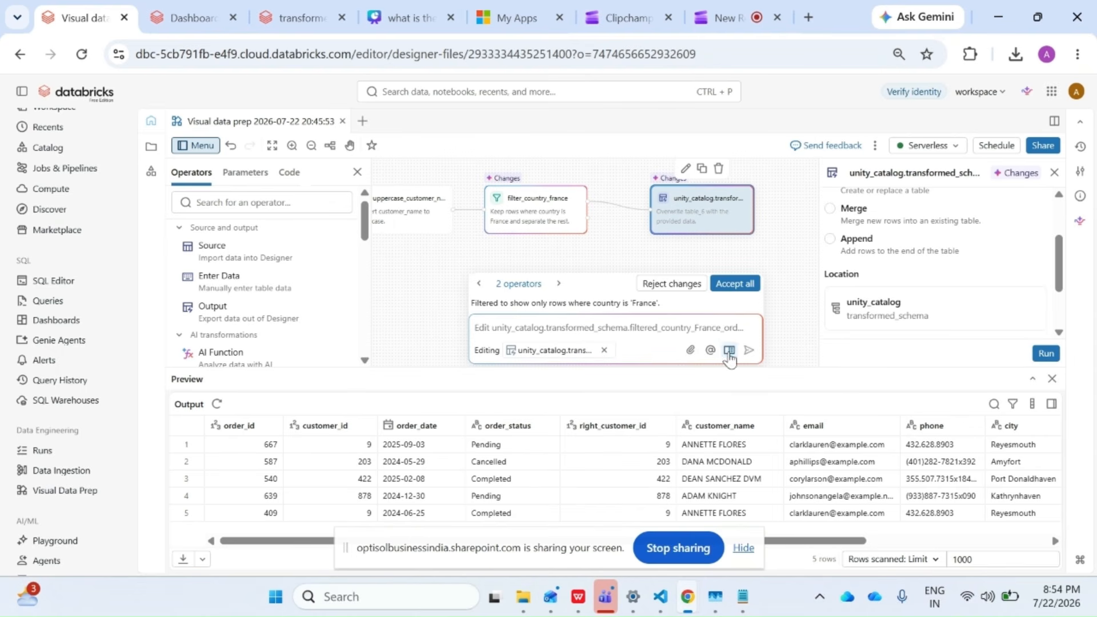
Run the Output operator to write the filtered_country_France_ord table and check its output preview.
left_click(1046, 354)
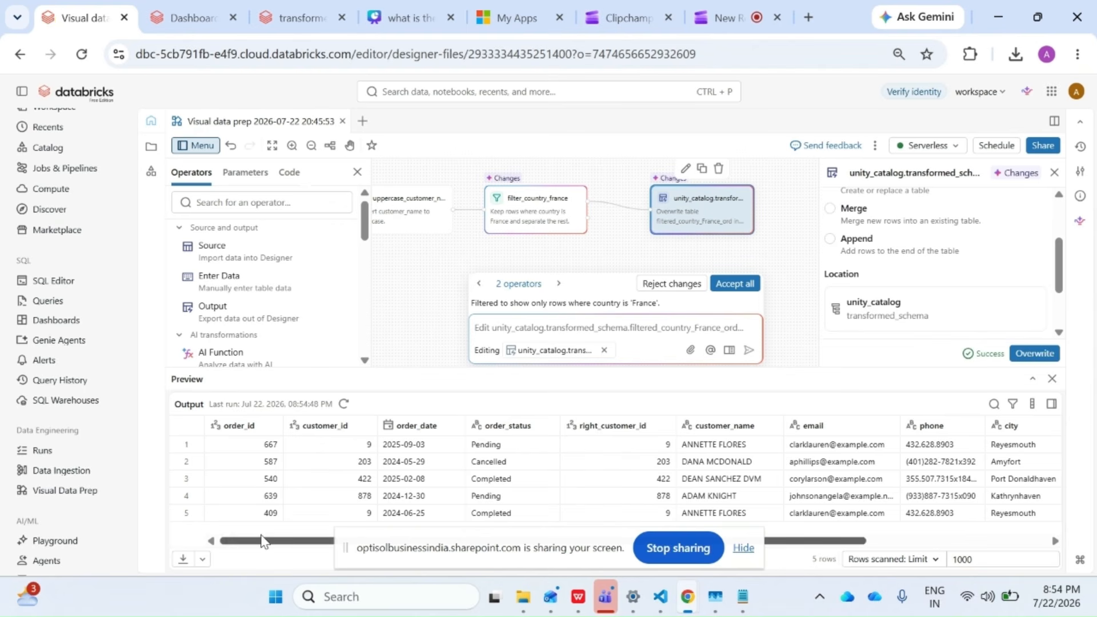
left_click_drag(262, 541, 655, 529)
left_click_drag(271, 545, 256, 540)
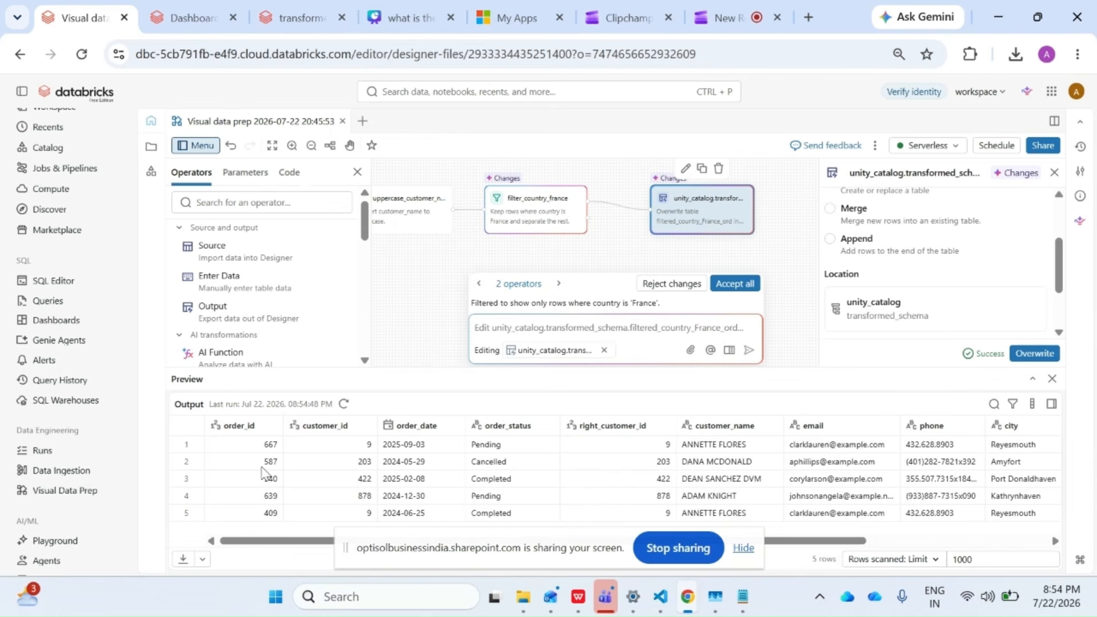
Switch to the Catalog Explorer page for transformed_schema, reload it, and check for the filtered_country_france_ord table.
left_click(303, 11)
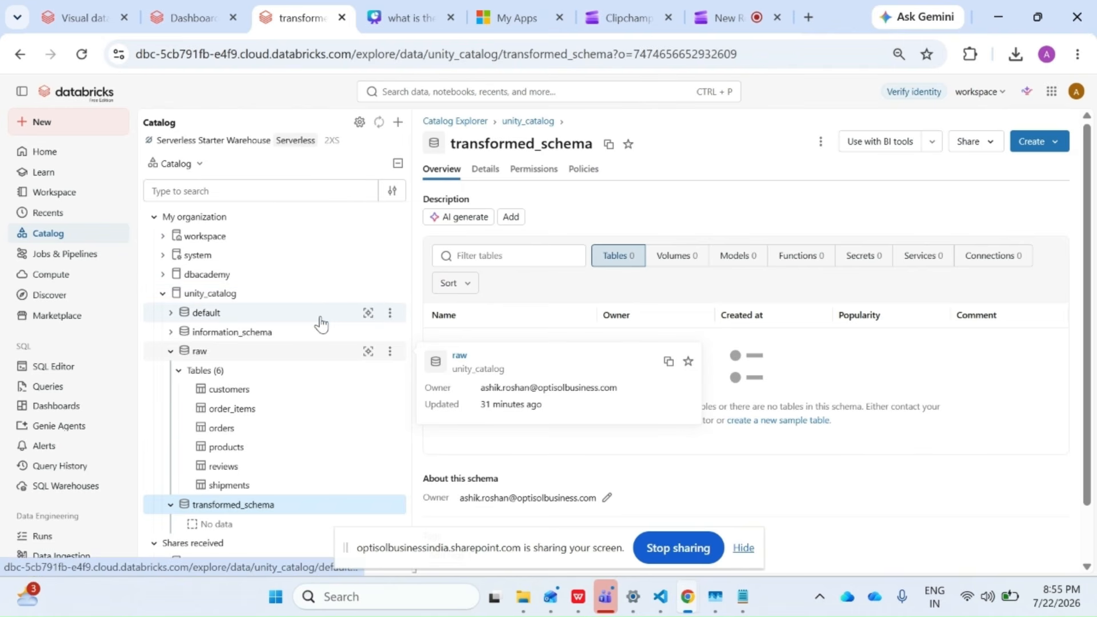
left_click(82, 54)
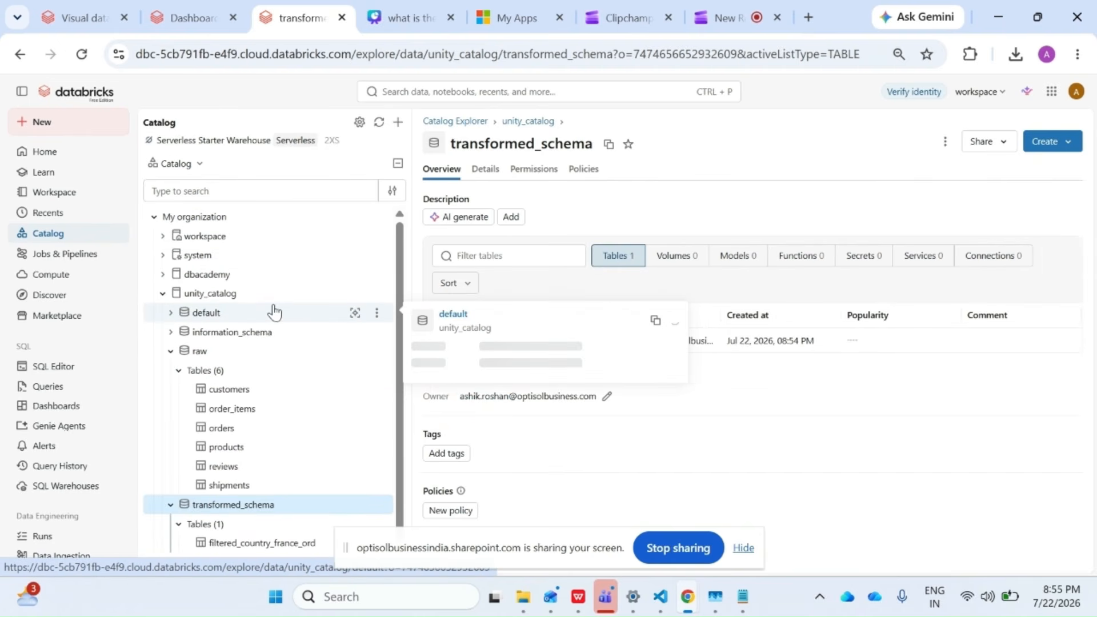
scroll(274, 312, "down", 1)
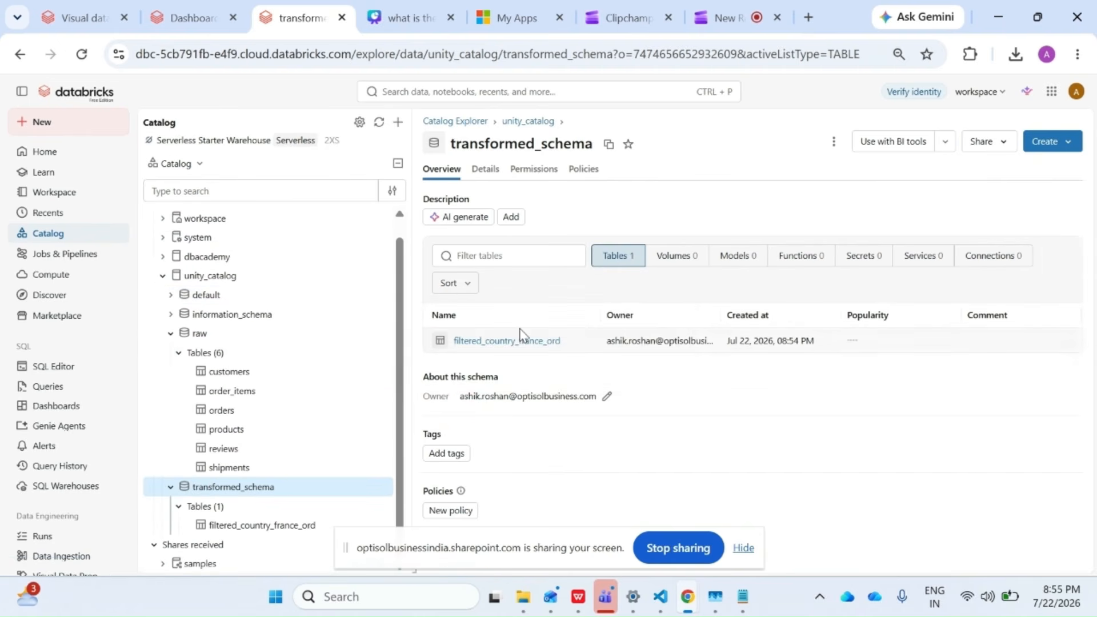
Open the filtered_country_france_ord table in transformed_schema and review its description and columns.
left_click(510, 342)
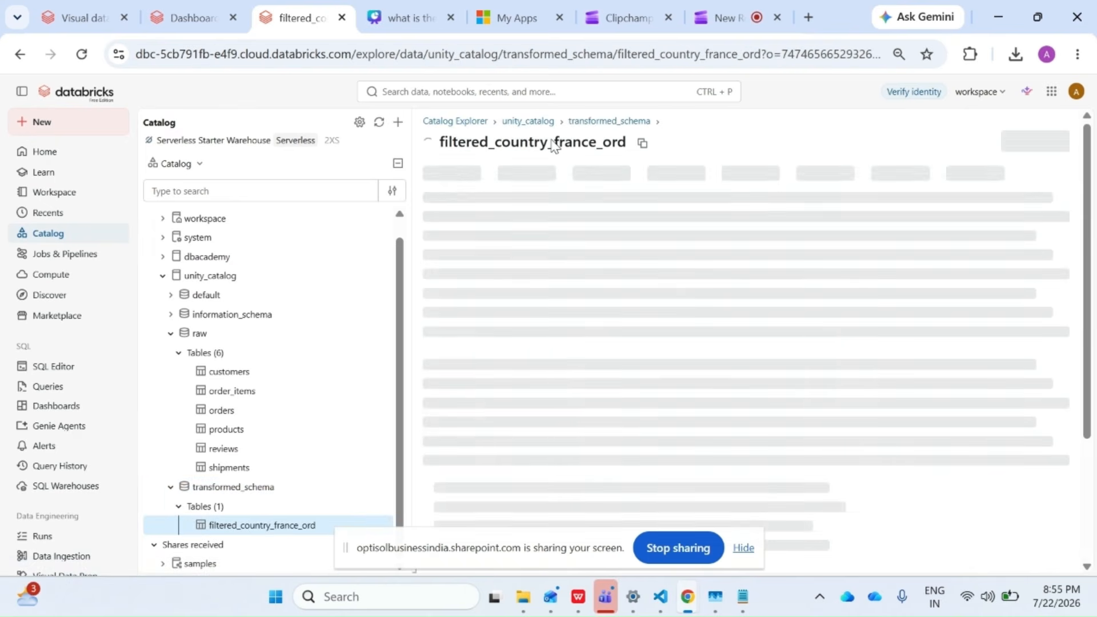
scroll(500, 397, "down", 5)
scroll(500, 397, "up", 5)
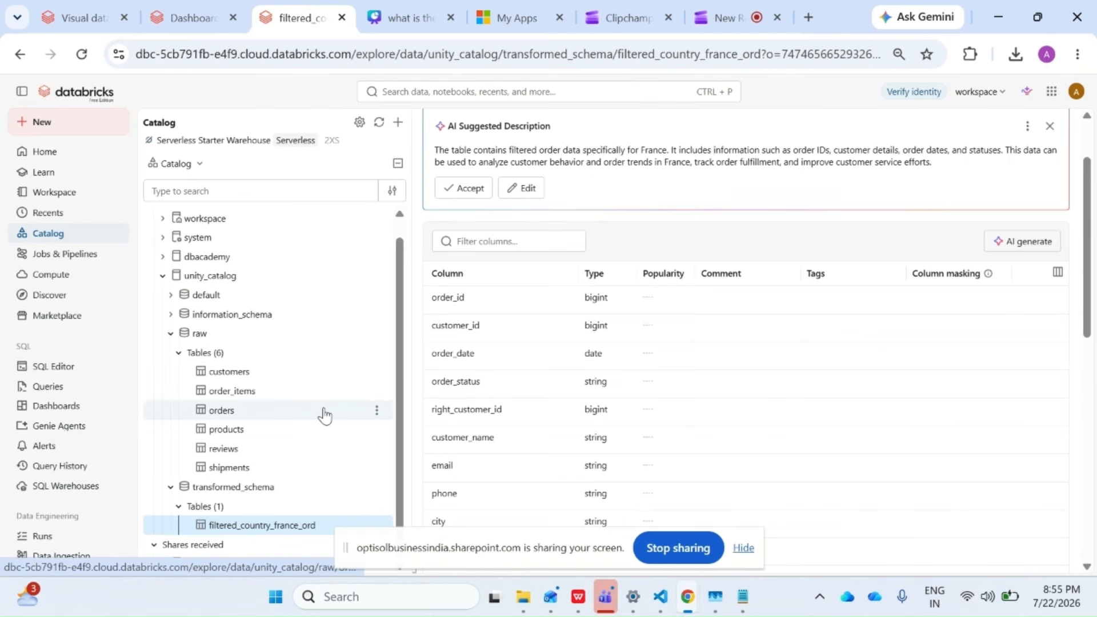
mouse_move(322, 412)
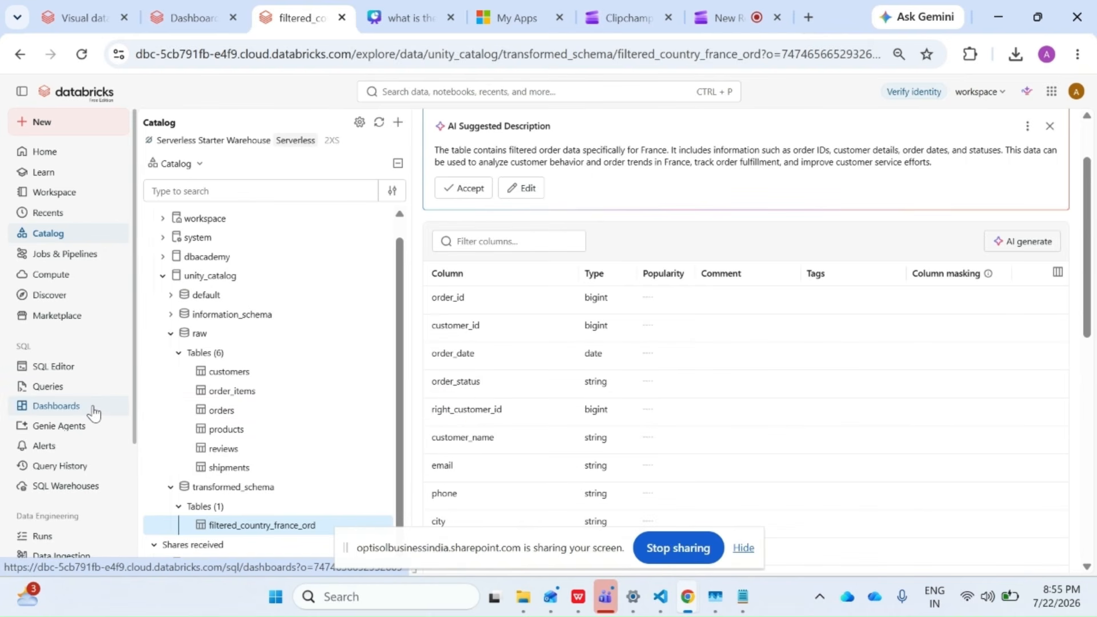
Return to the Visual data prep workflow, add a Python operator to the canvas, and accept all pending changes.
scroll(86, 486, "down", 3)
left_click(85, 18)
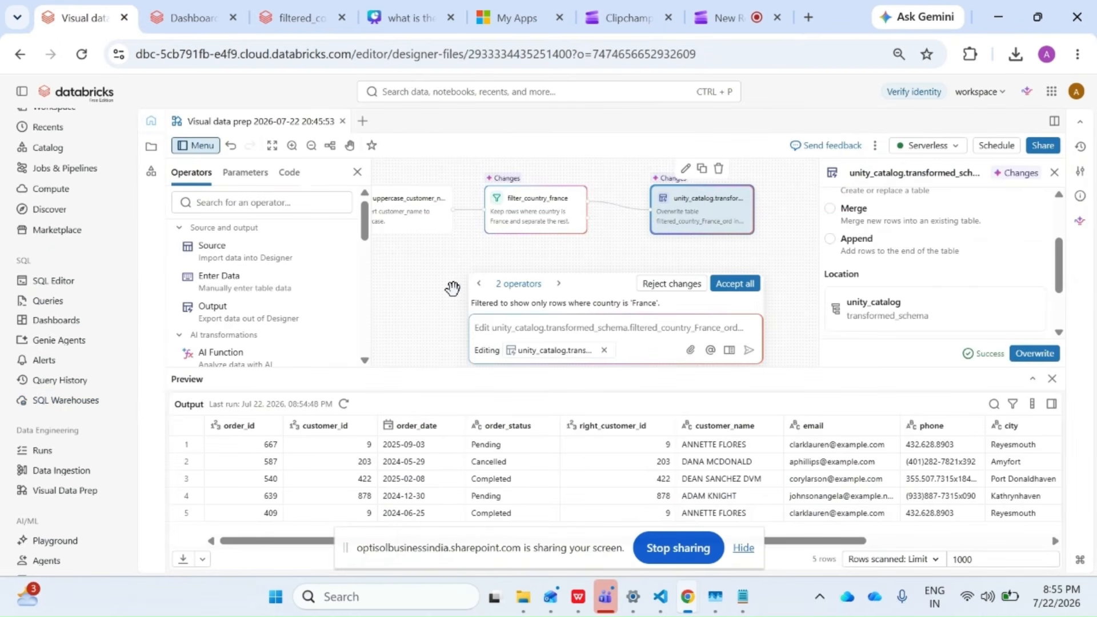
scroll(254, 303, "down", 5)
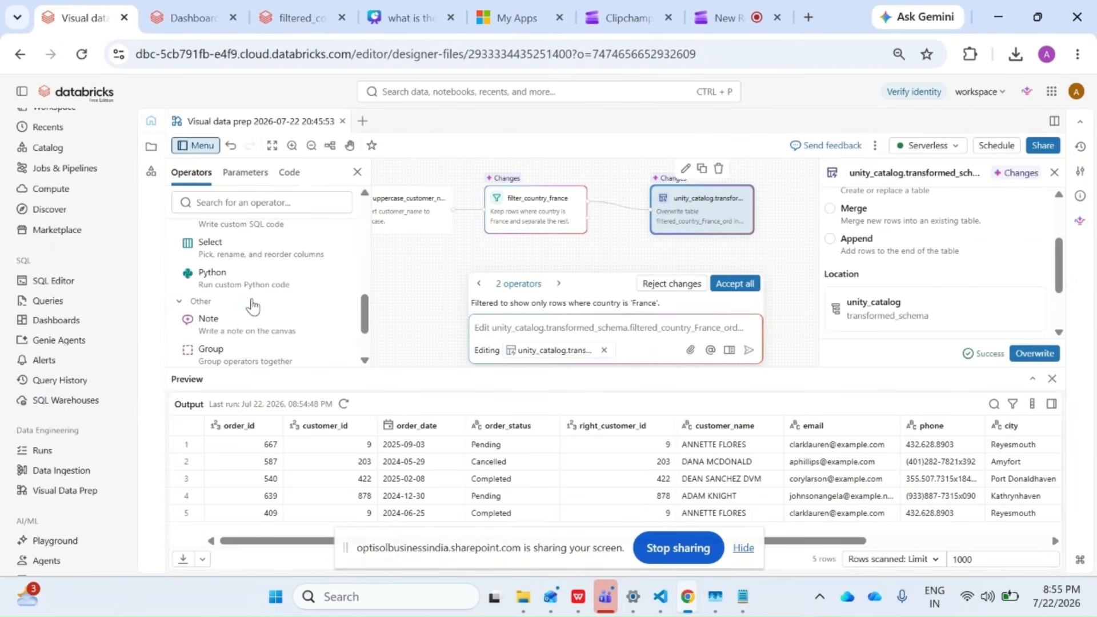
left_click(263, 286)
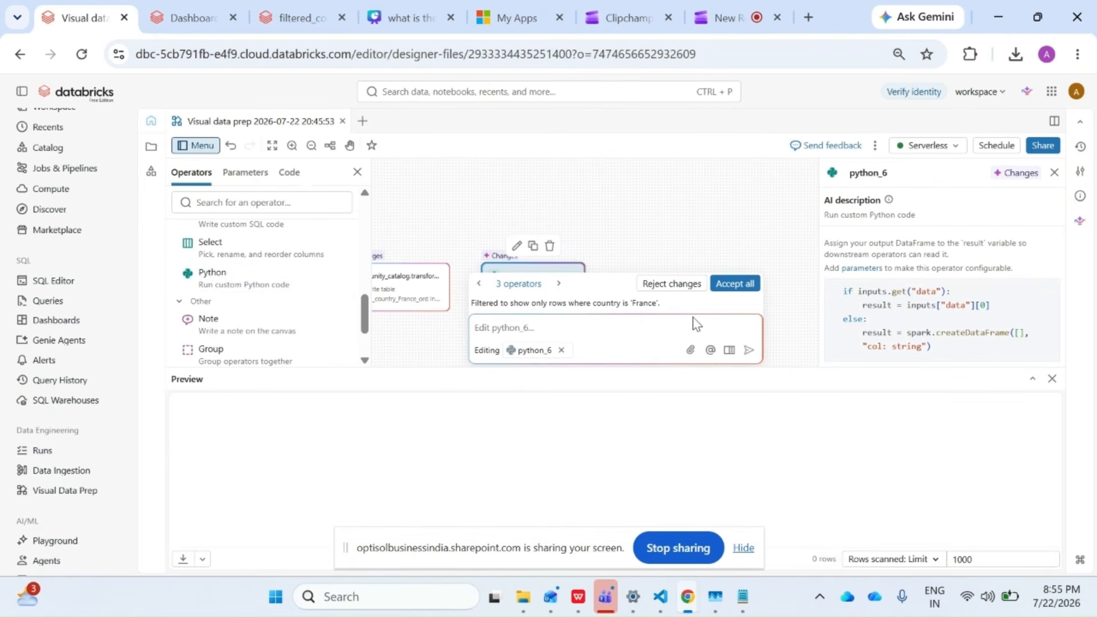
left_click(734, 284)
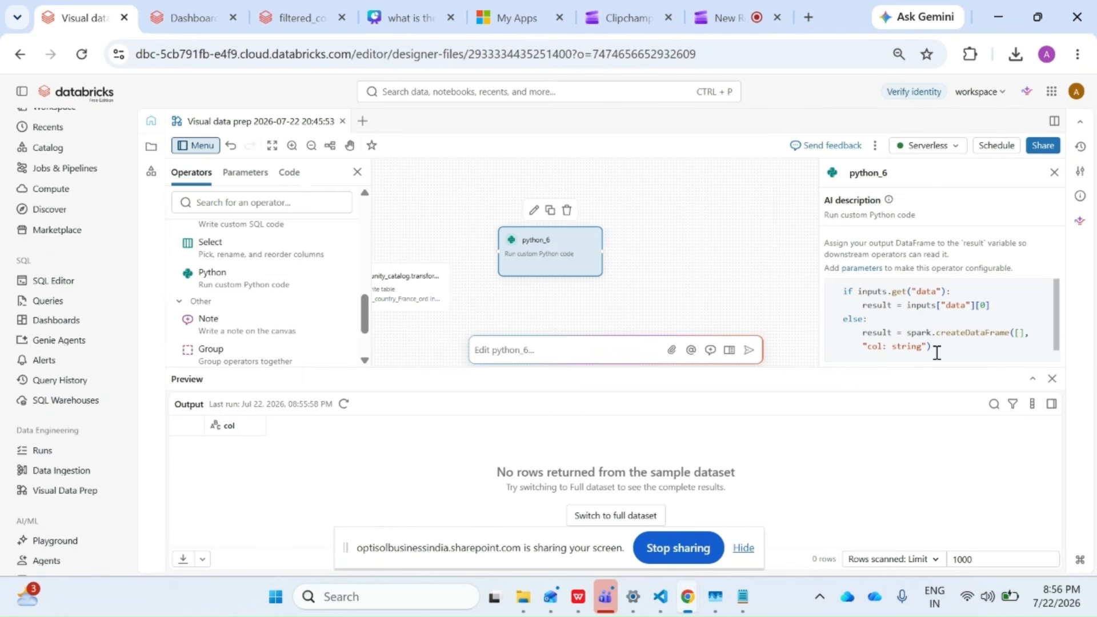
Switch to Notepad and copy the entire Python script that downloads shipments.csv and converts it to a Spark DataFrame.
left_click(742, 600)
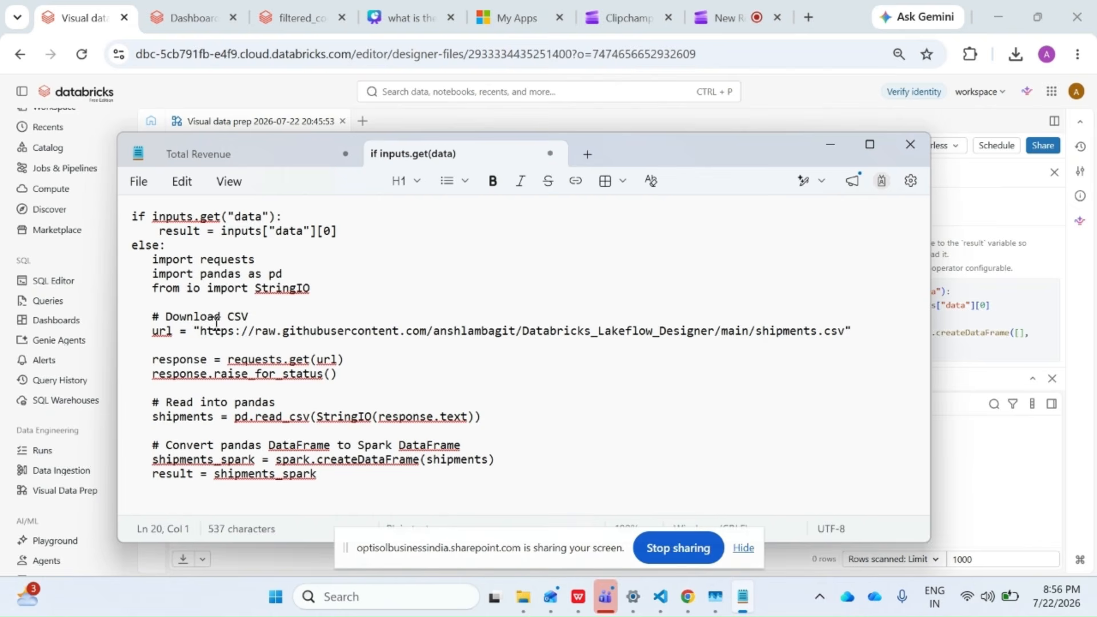
left_click(200, 332)
left_click_drag(199, 331, 847, 324)
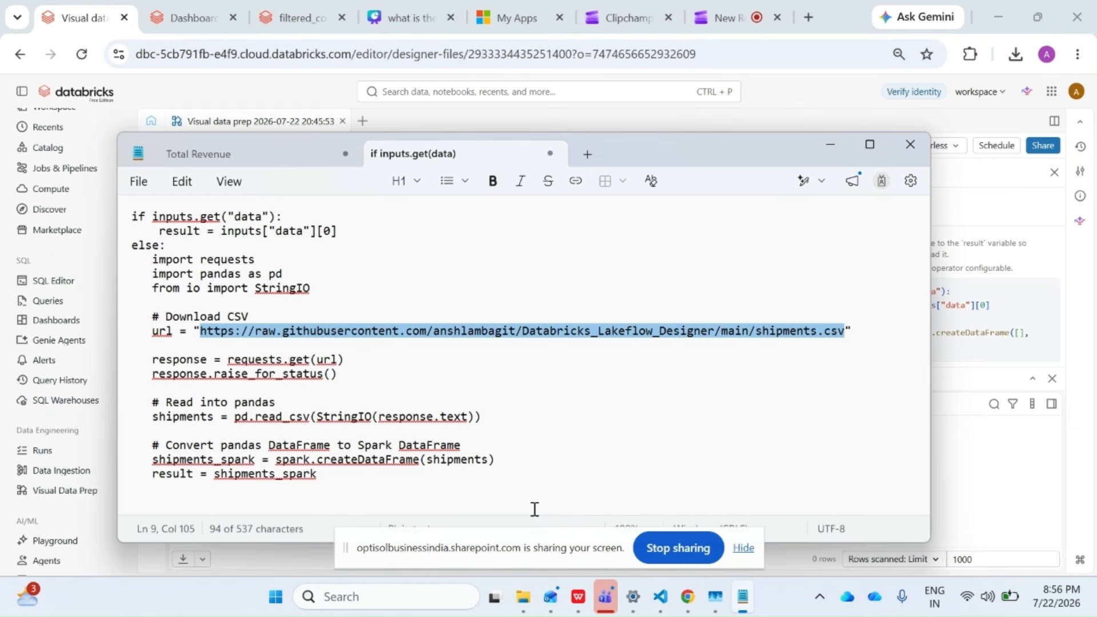
left_click_drag(535, 508, 93, 127)
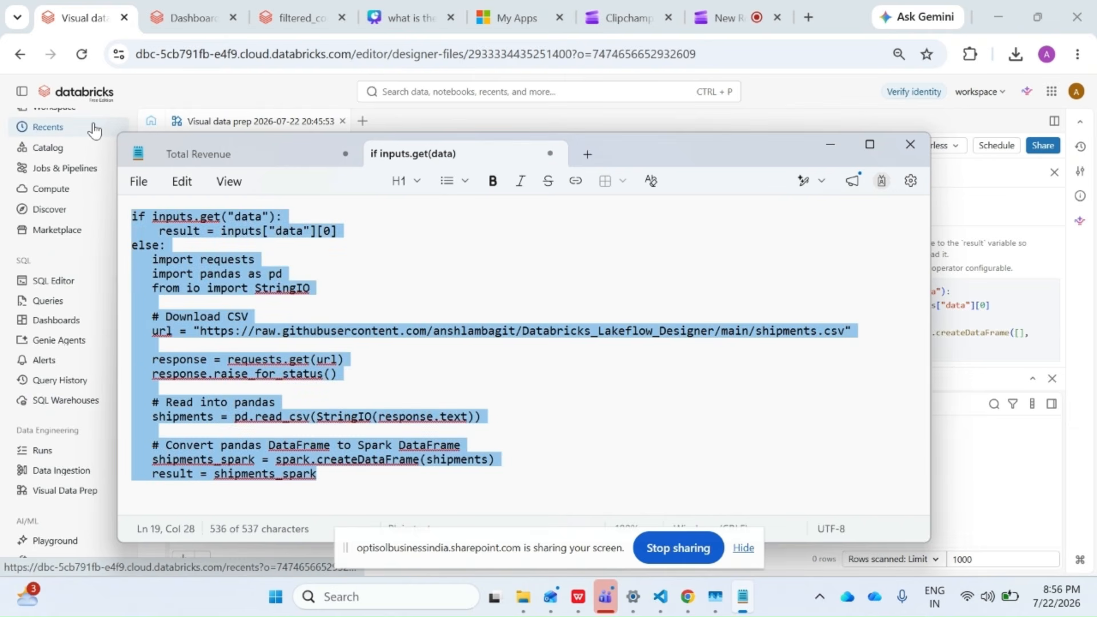
Replace the Python operator's default code with the copied shipments script and apply it to load the preview.
left_click(966, 126)
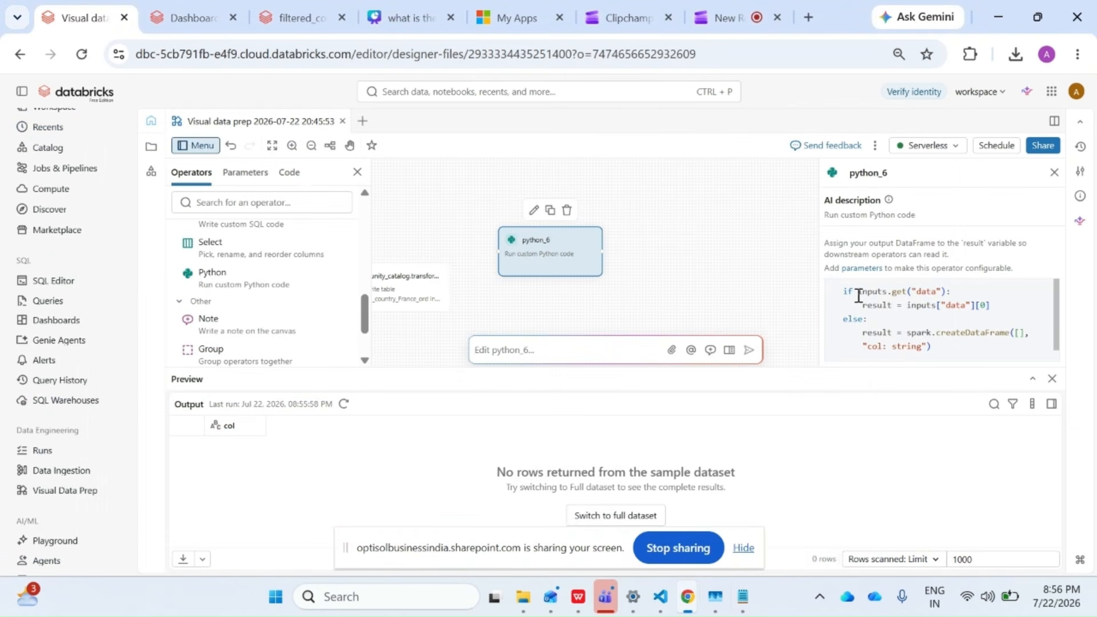
key("ctrl+a")
key("ctrl+v")
left_click(1046, 352)
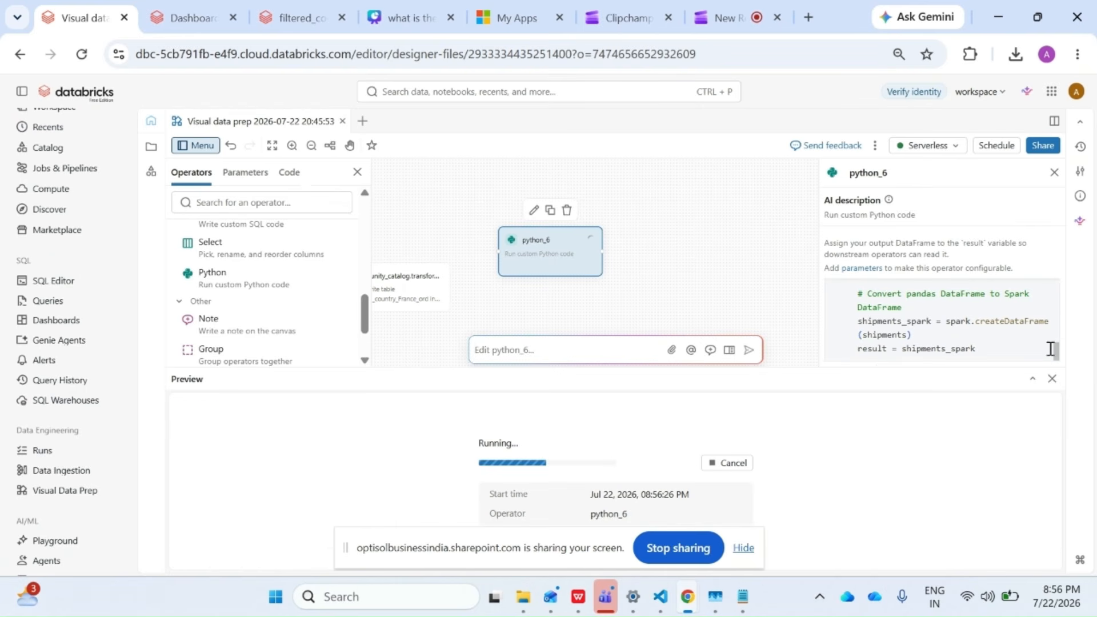
left_click_drag(877, 371, 868, 406)
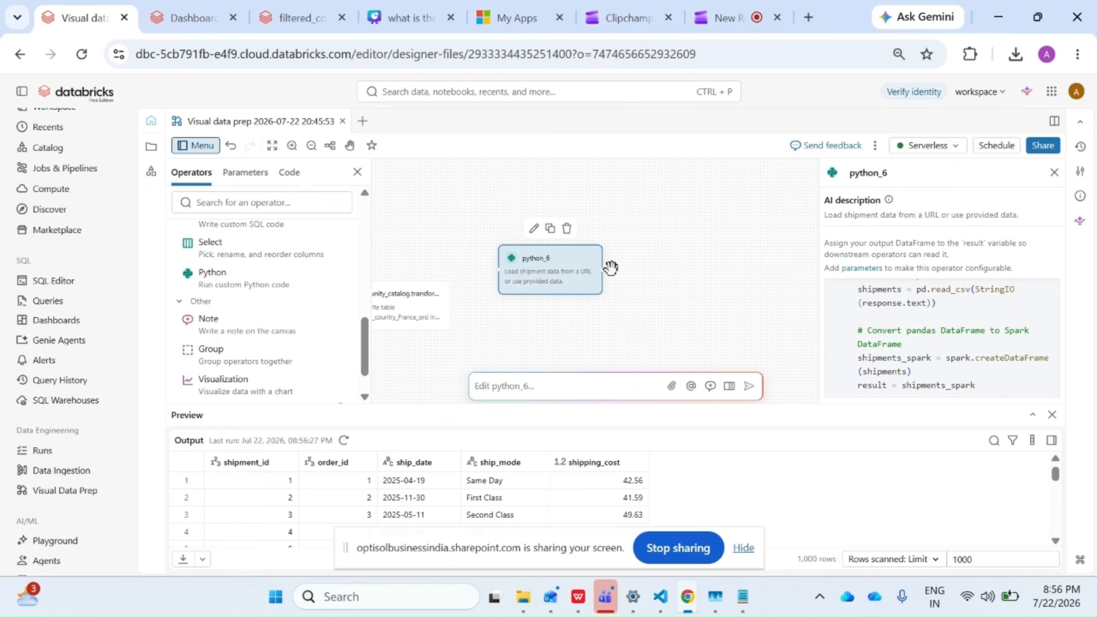
Add an Output operator connected to the Python operator and arrange both side by side on the canvas.
scroll(263, 279, "up", 5)
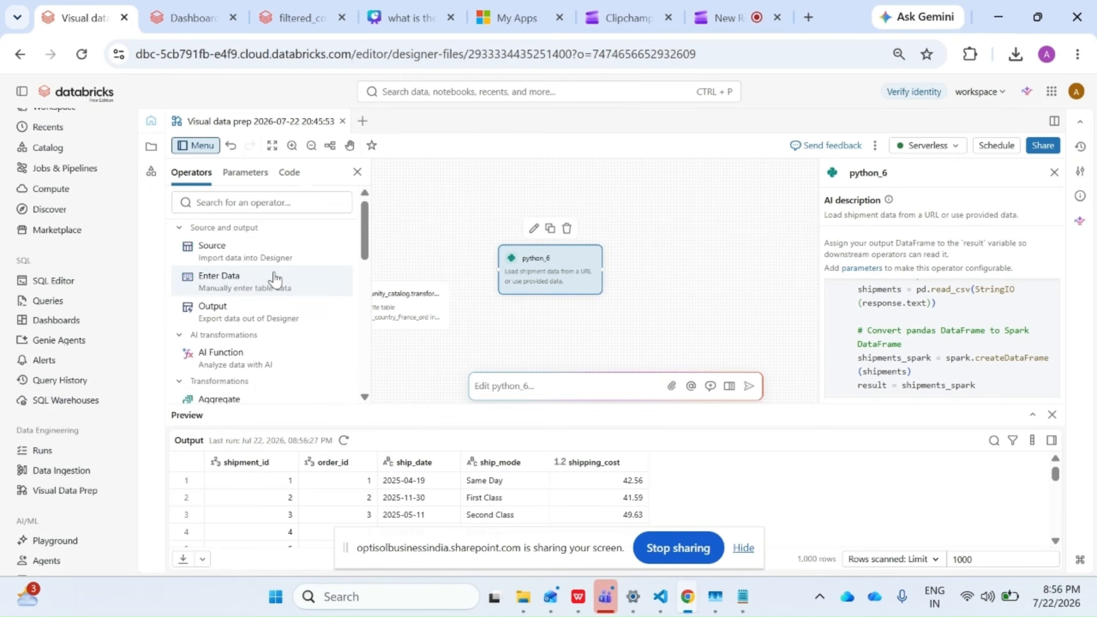
left_click(269, 313)
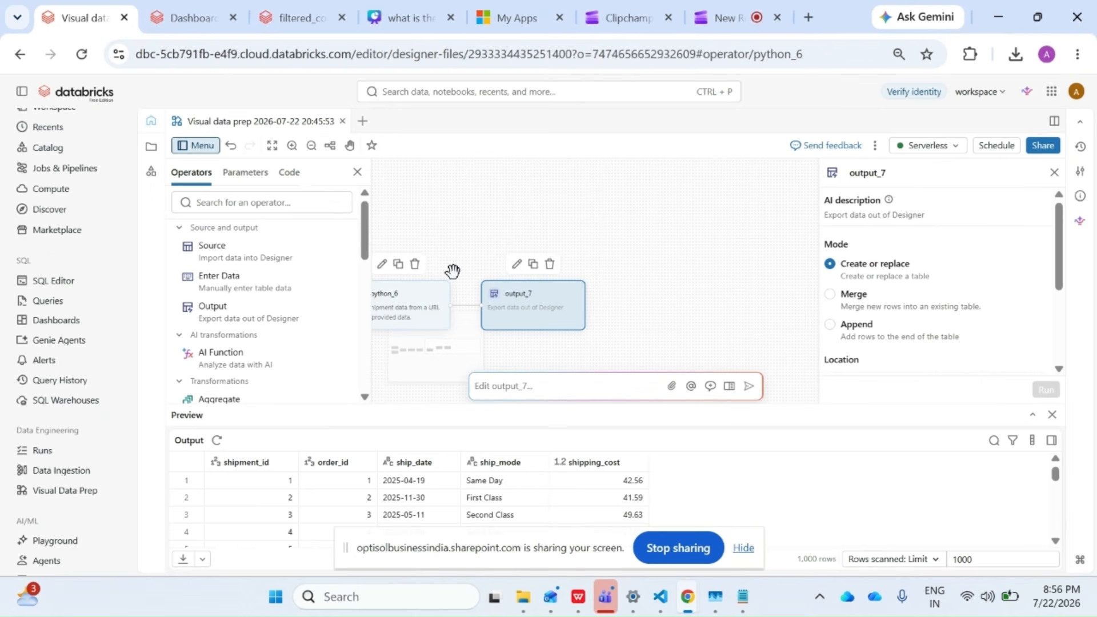
left_click_drag(431, 305, 470, 242)
left_click_drag(532, 309, 586, 241)
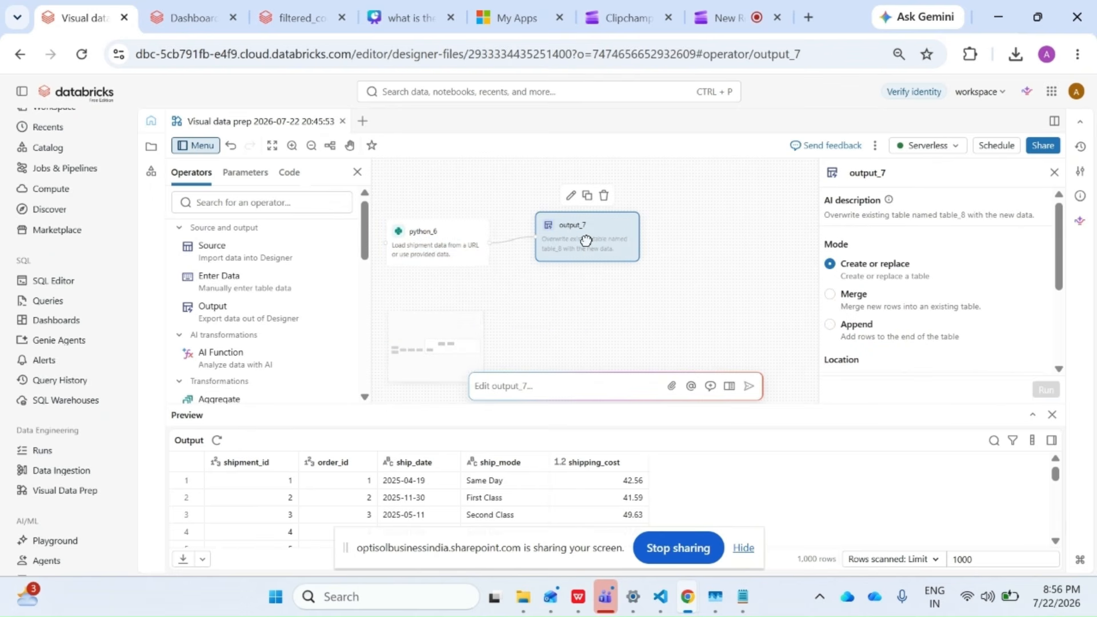
Rename the Python operator to API_Shipment.
left_click(423, 250)
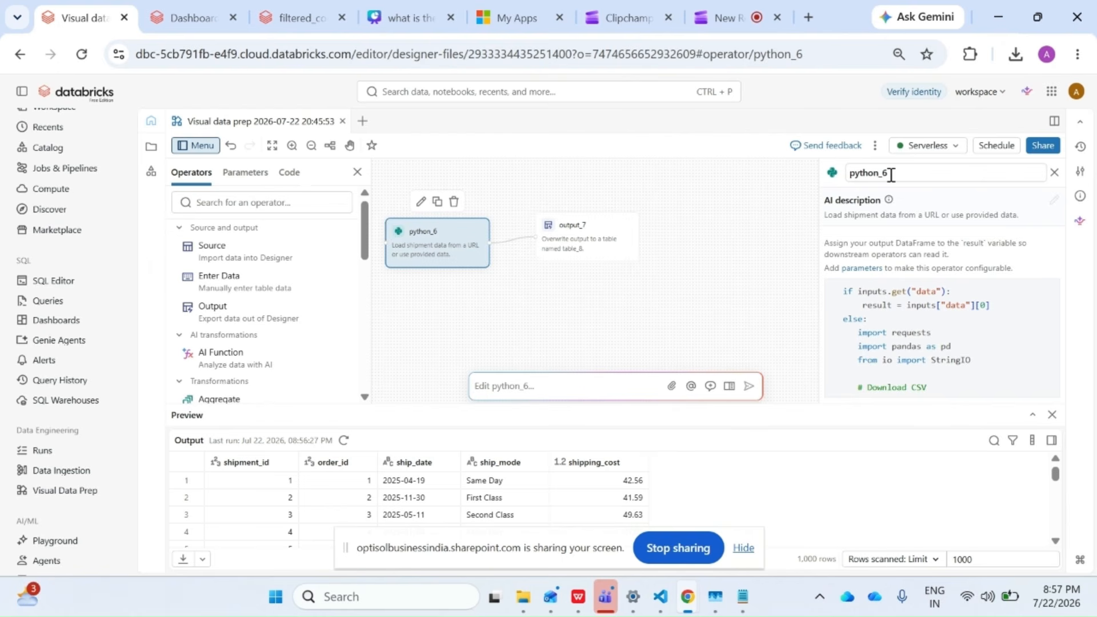
left_click(868, 173)
key("BackSpace")
type("API")
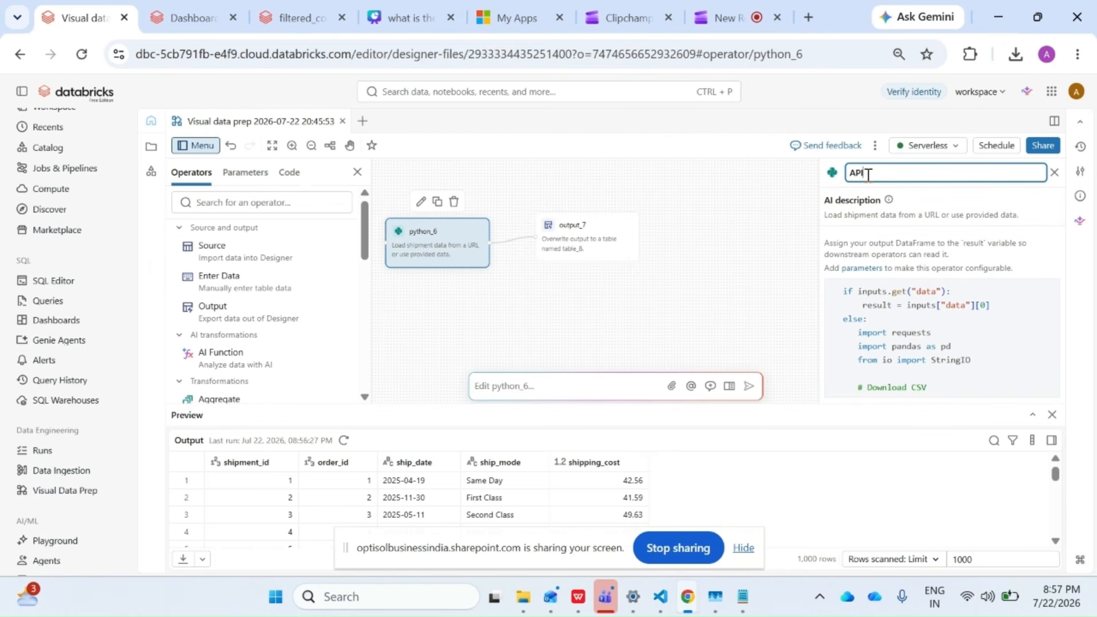
type("_Shipment")
key("Return")
Rename the new Output operator to tran_shipment.
left_click(608, 238)
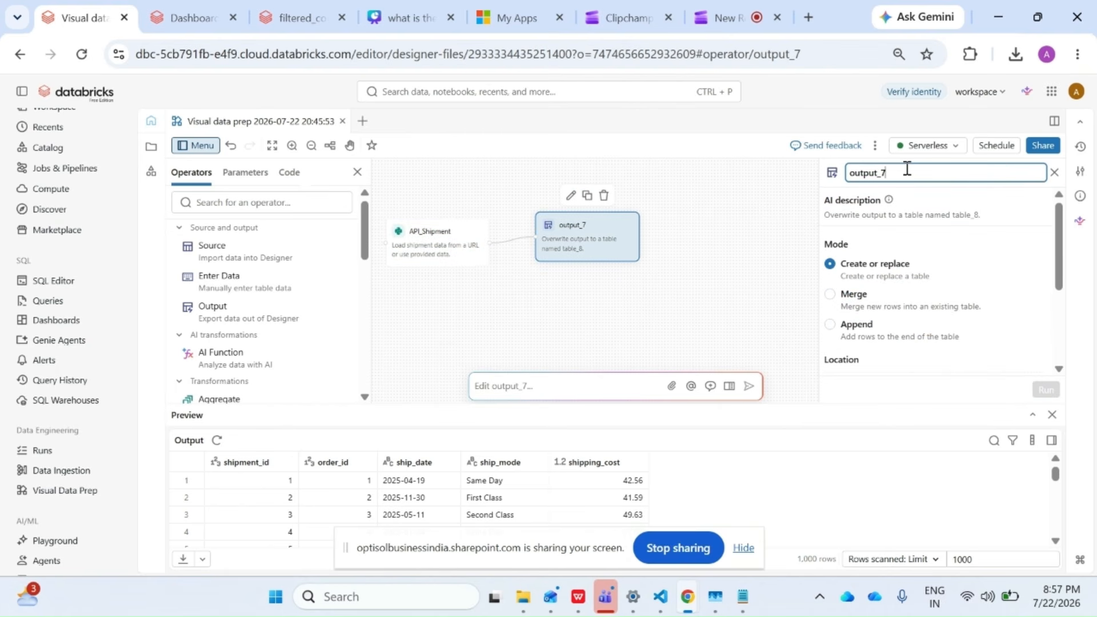
left_click_drag(907, 172, 849, 172)
type("tran")
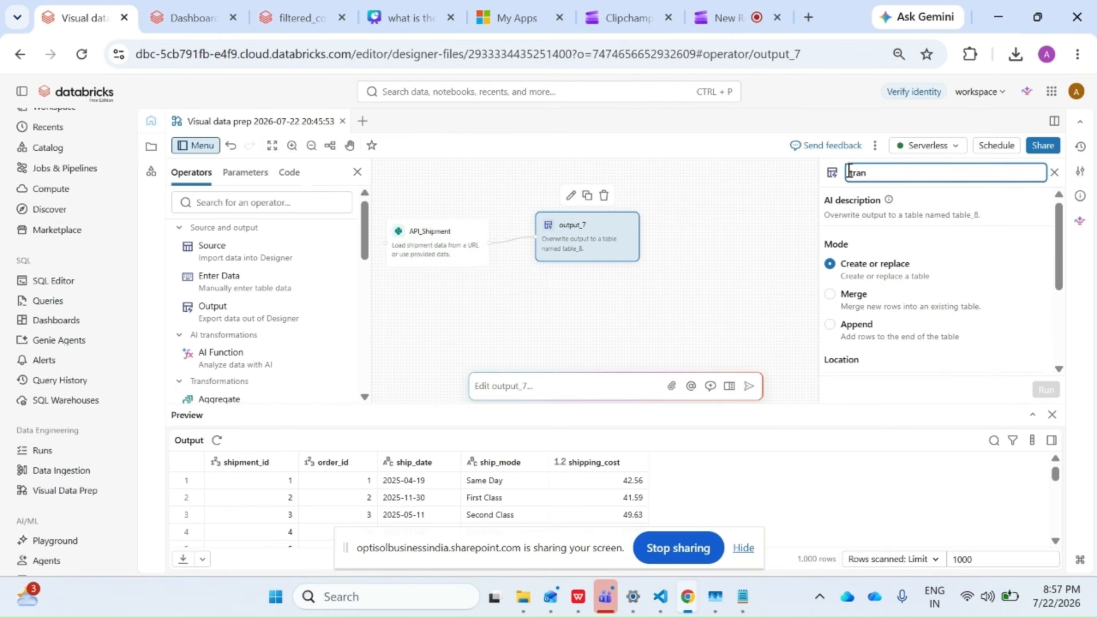
type("_shipment")
Set the new Output operator's table location to transformed_schema in unity_catalog.
scroll(920, 269, "down", 3)
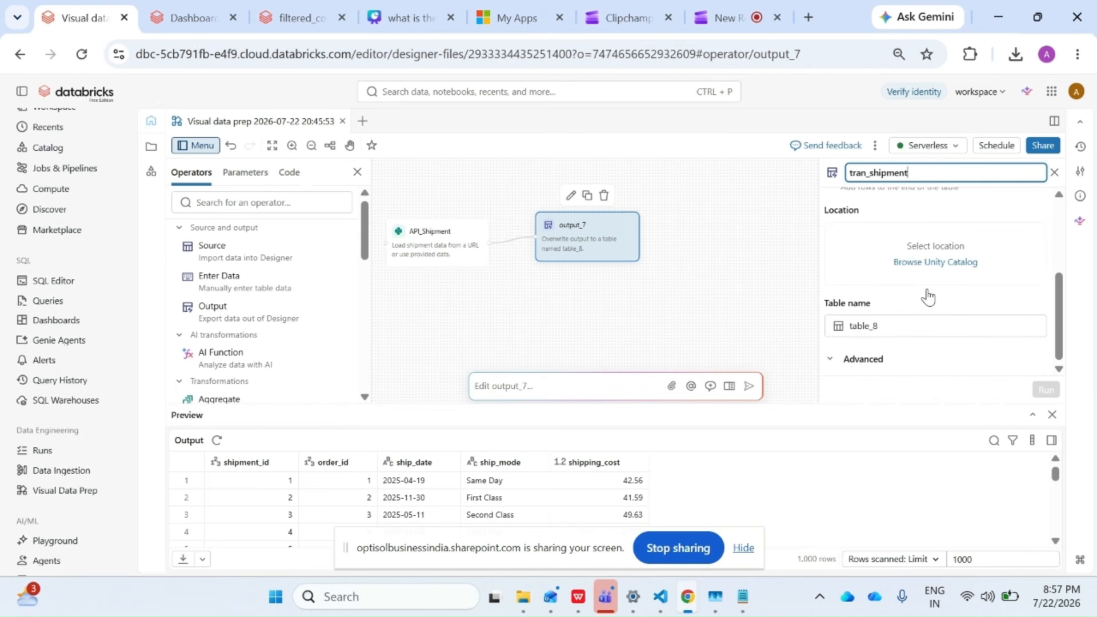
scroll(925, 297, "up", 3)
scroll(919, 320, "down", 2)
left_click(915, 327)
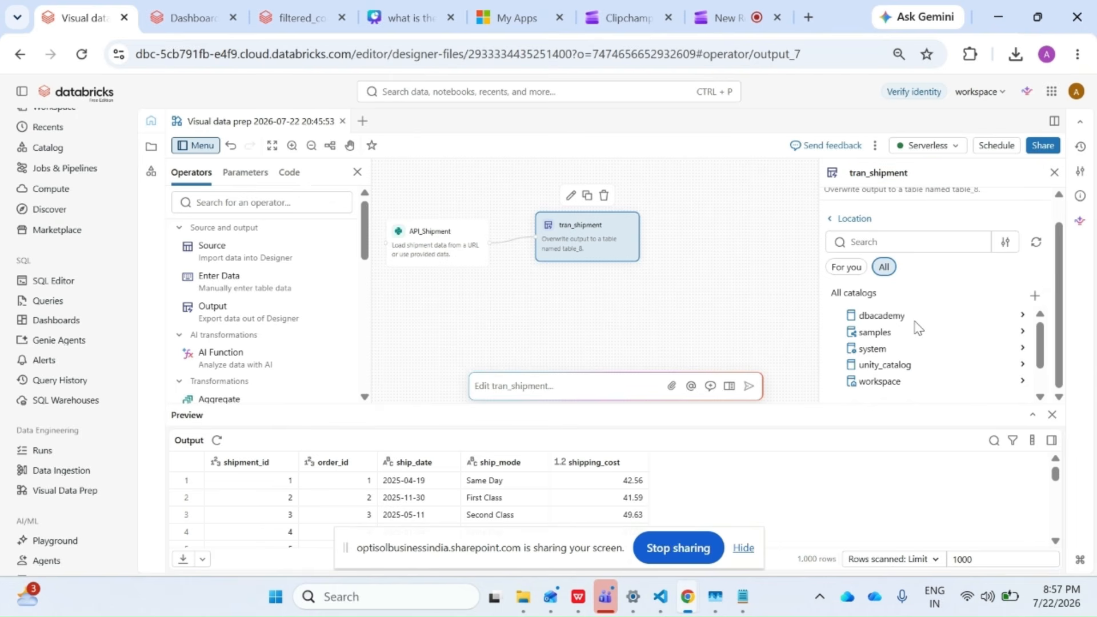
left_click(894, 364)
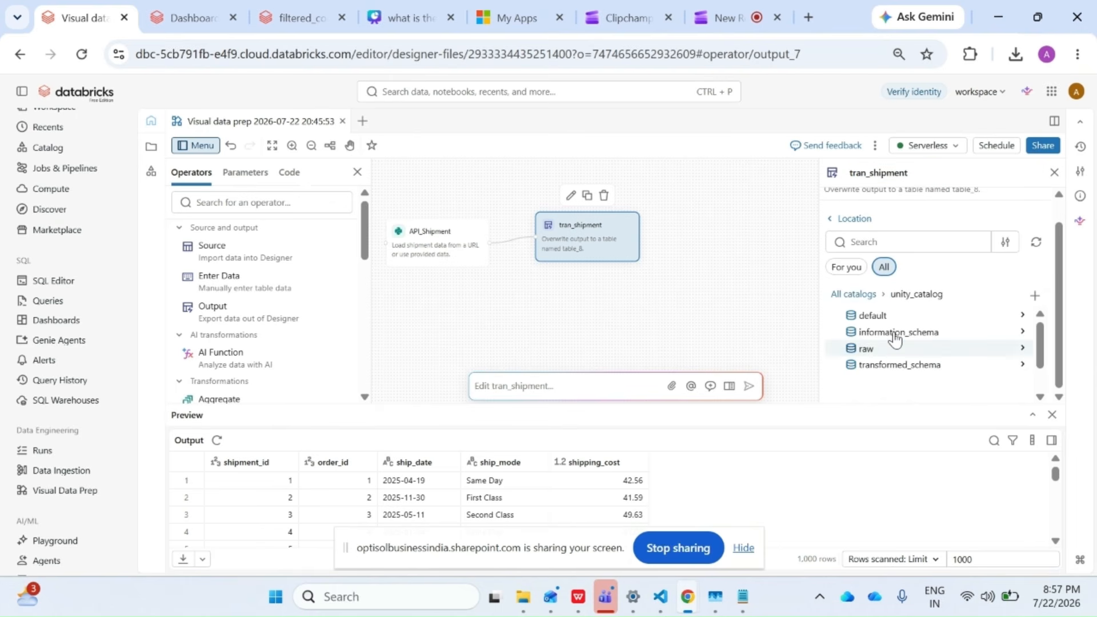
left_click(883, 364)
Set the output table name to Shipment, apply the settings, and run the Output operator.
scroll(890, 343, "down", 1)
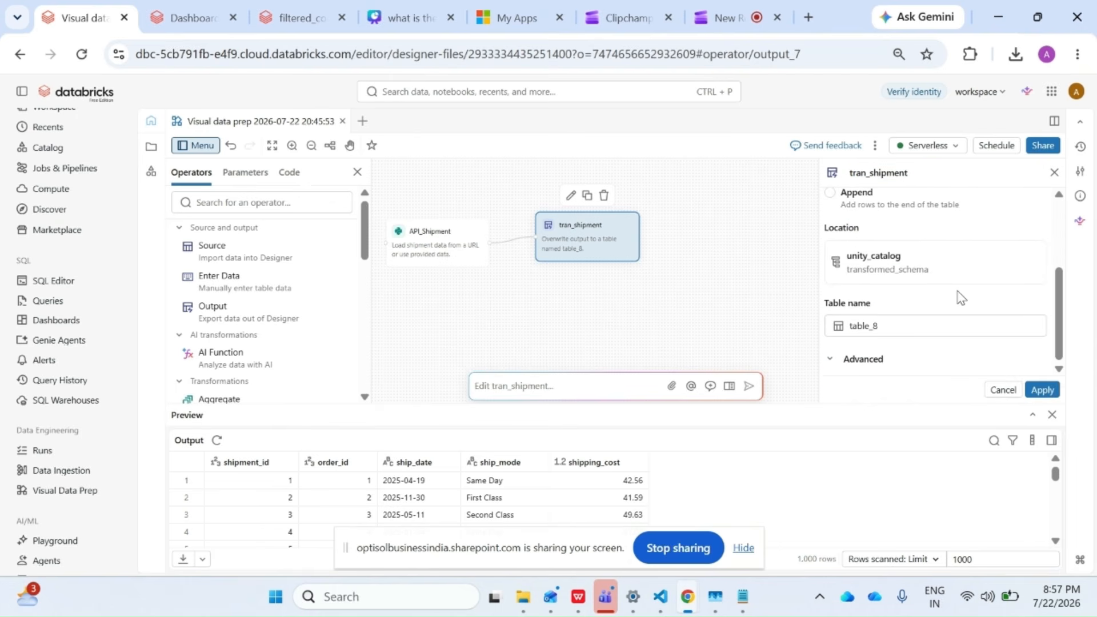
double_click(851, 326)
key("BackSpace")
type("Shipment")
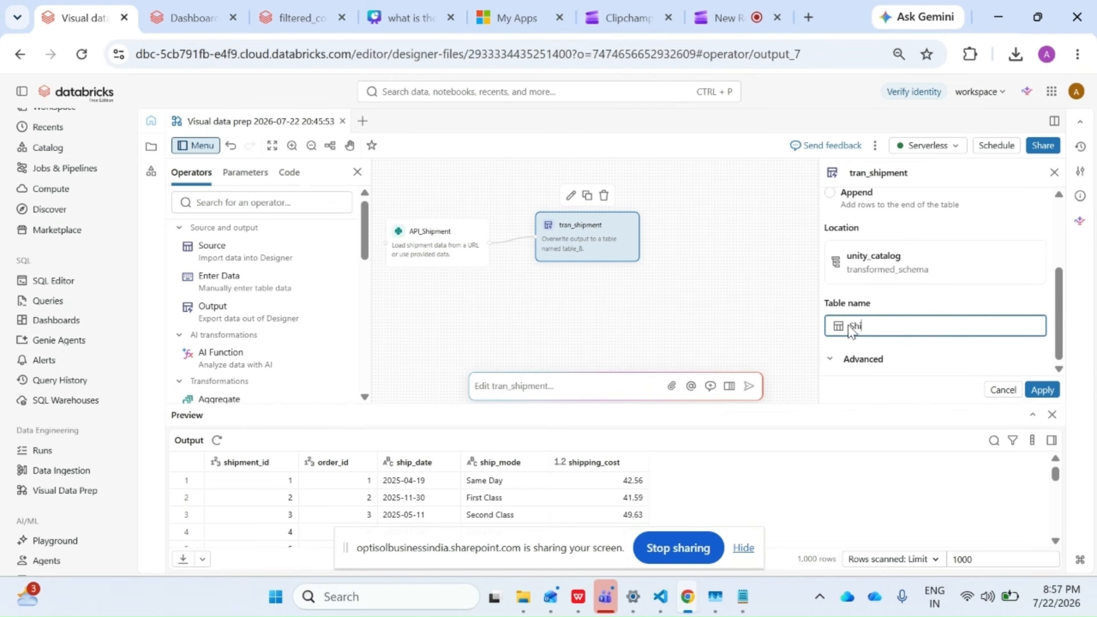
left_click(1042, 390)
left_click(1044, 390)
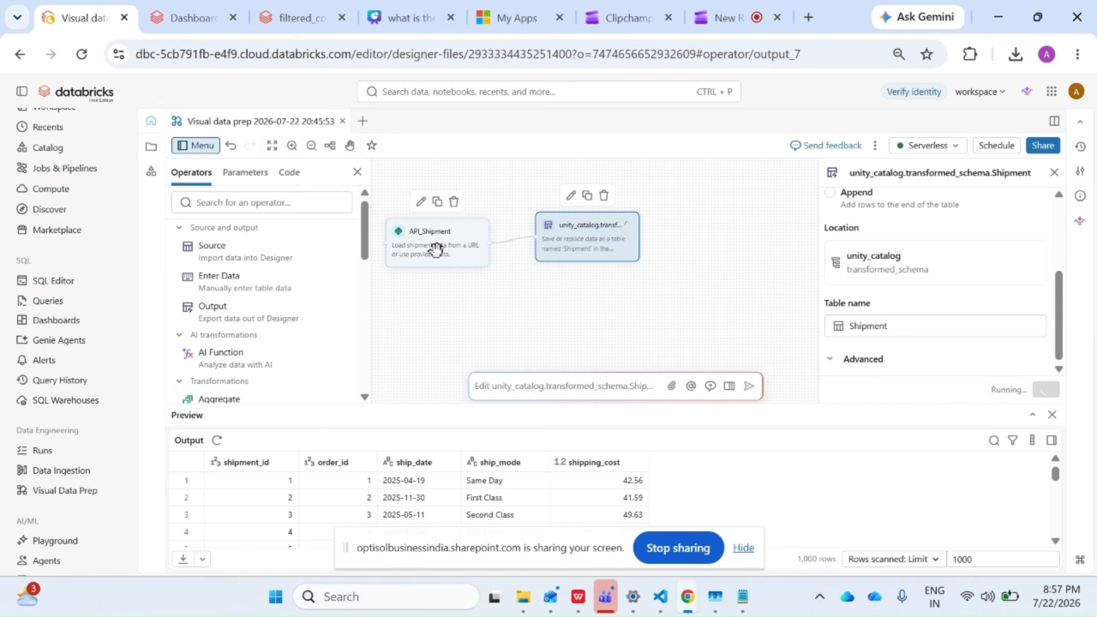
Copy the shipments.csv URL from the Notepad script and open it in a new browser tab to view the source data.
key("alt+Tab")
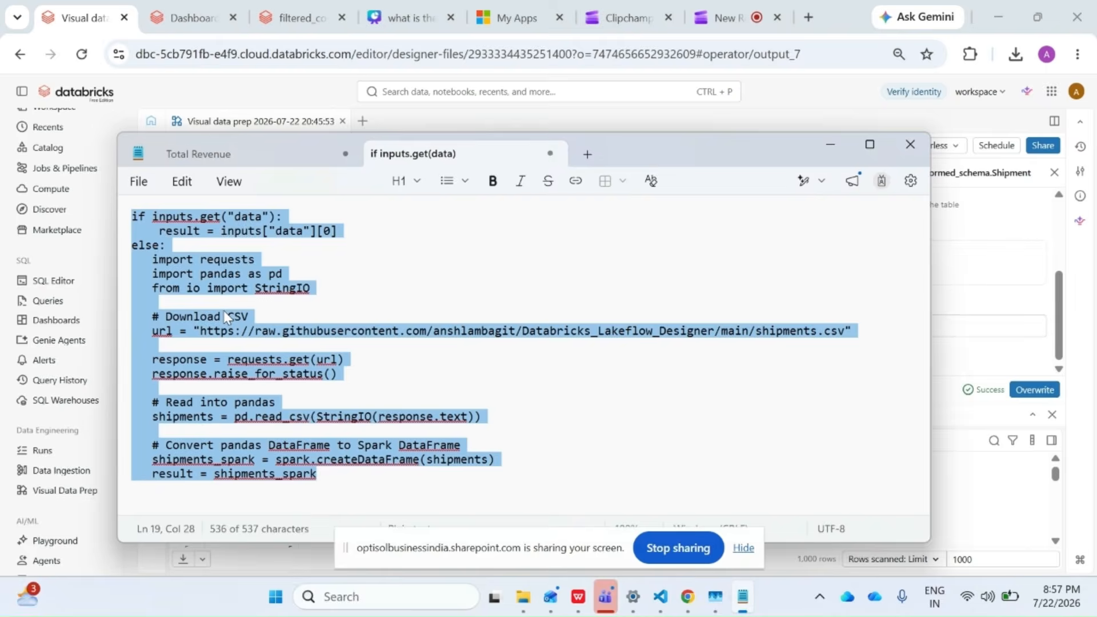
left_click(224, 316)
left_click_drag(200, 331, 848, 332)
key("ctrl+c")
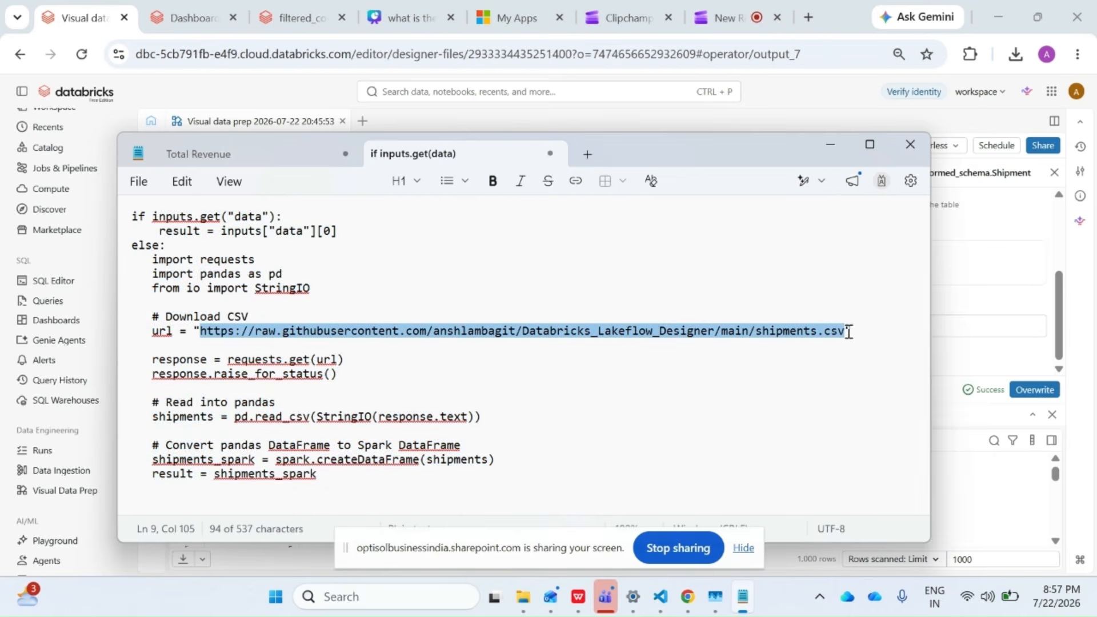
left_click(808, 17)
left_click(462, 52)
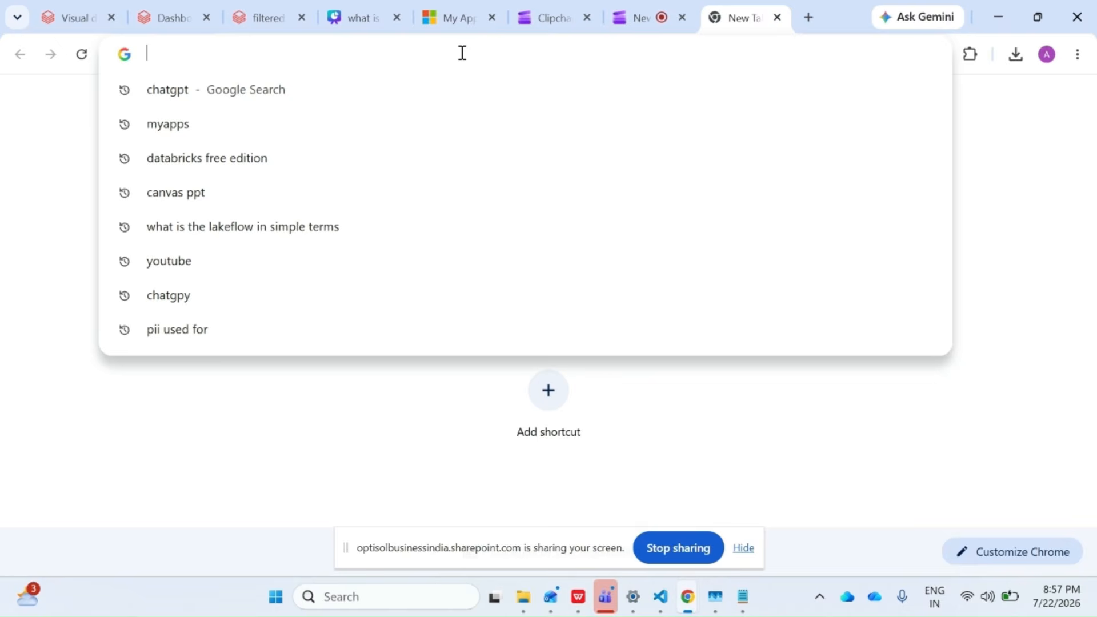
key("ctrl+v")
key("Return")
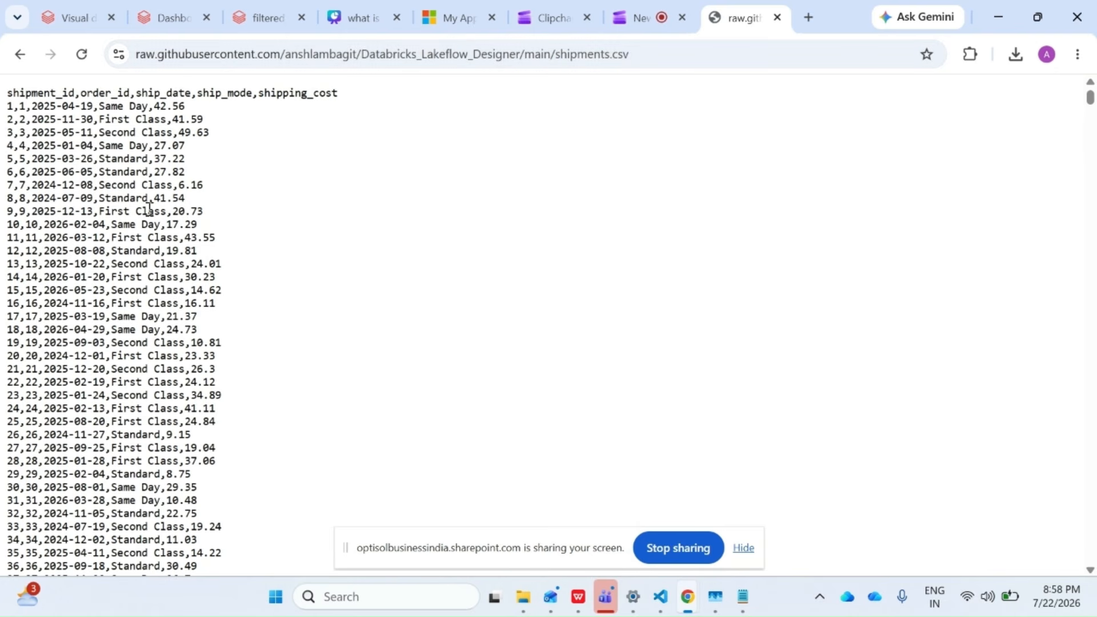
Return to the Visual data prep workflow and review the API_Shipment script's URL and the Shipment output's location settings.
left_click(263, 8)
left_click(89, 13)
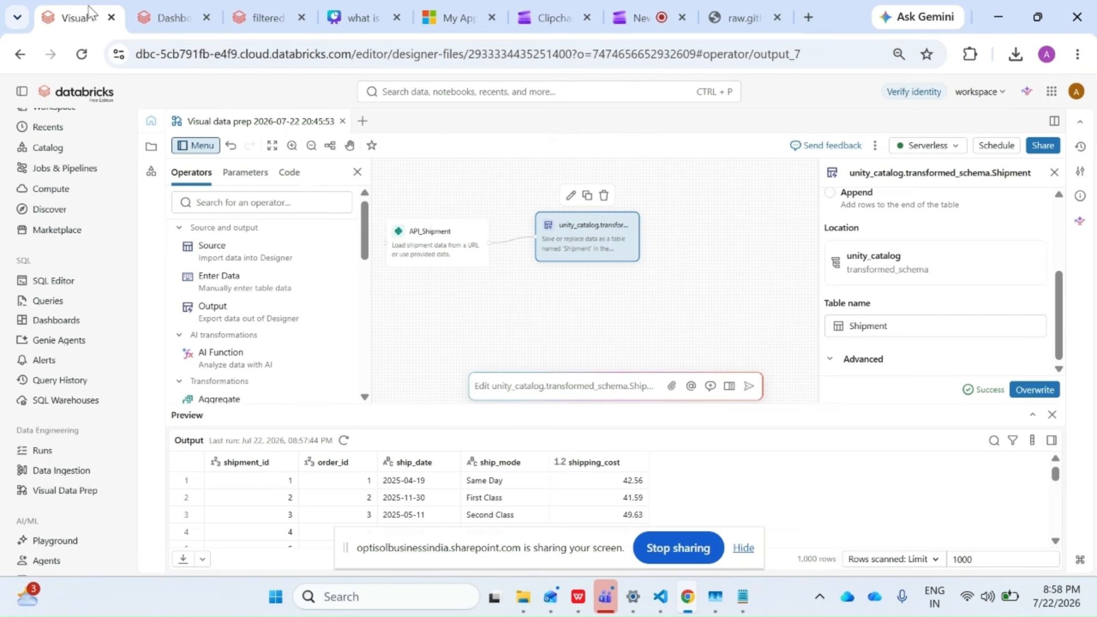
left_click(429, 247)
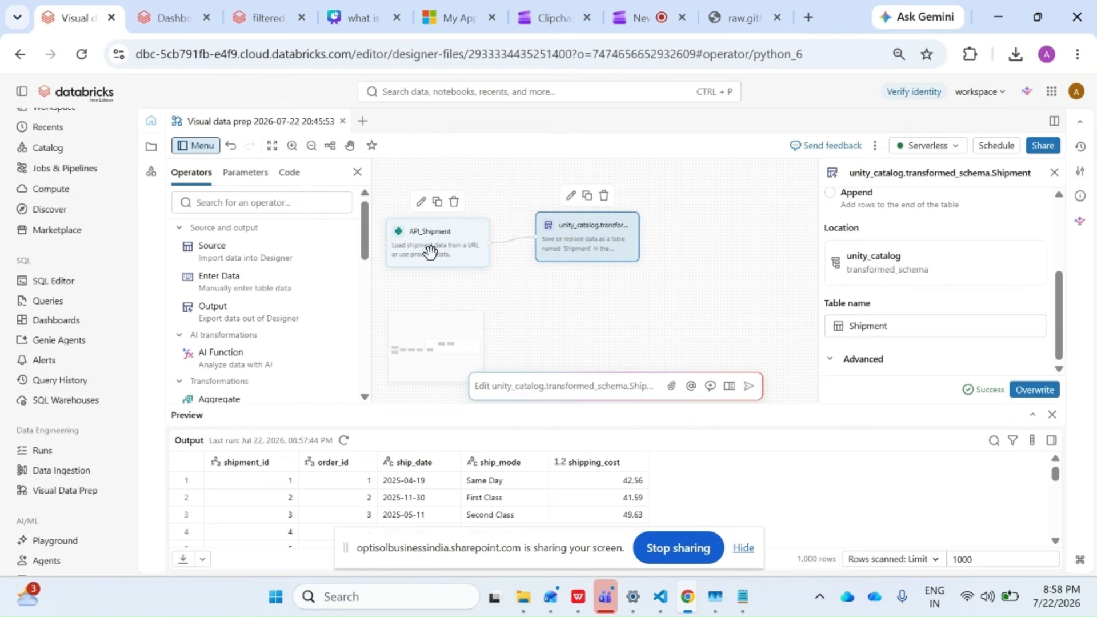
scroll(966, 334, "down", 3)
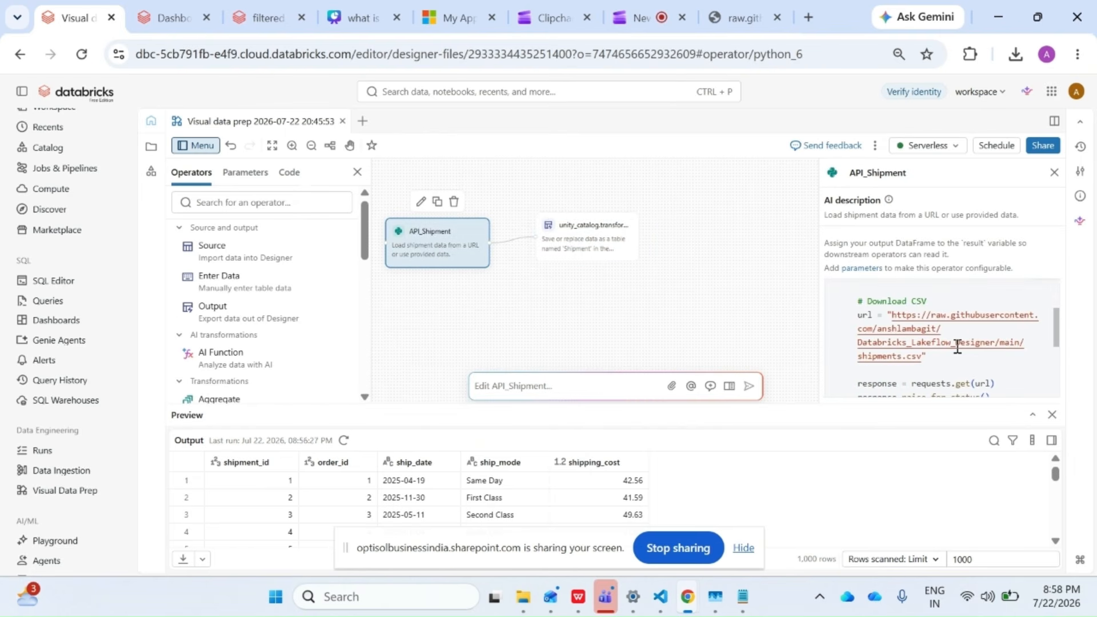
left_click(603, 245)
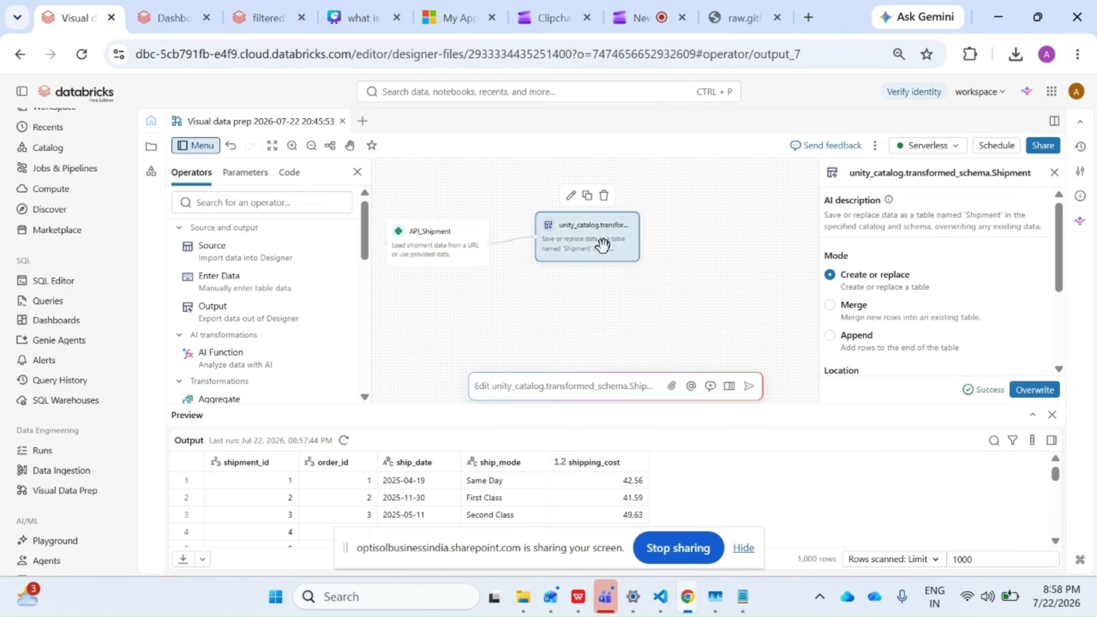
scroll(914, 318, "down", 3)
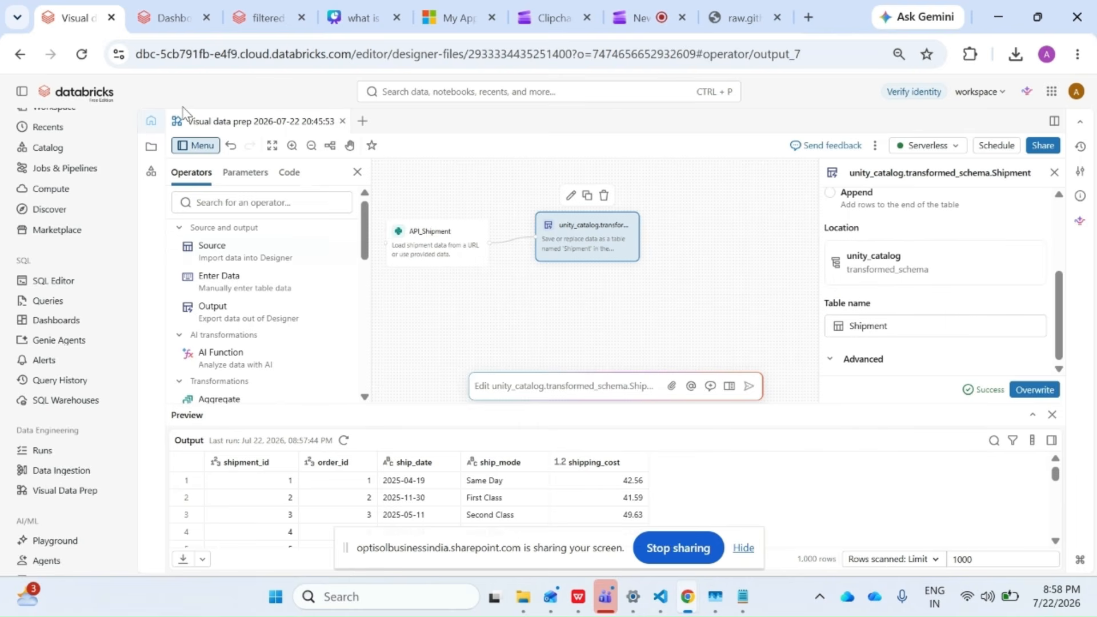
Switch to the Catalog Explorer, refresh the catalog tree, and open the shipment table in transformed_schema.
left_click(260, 17)
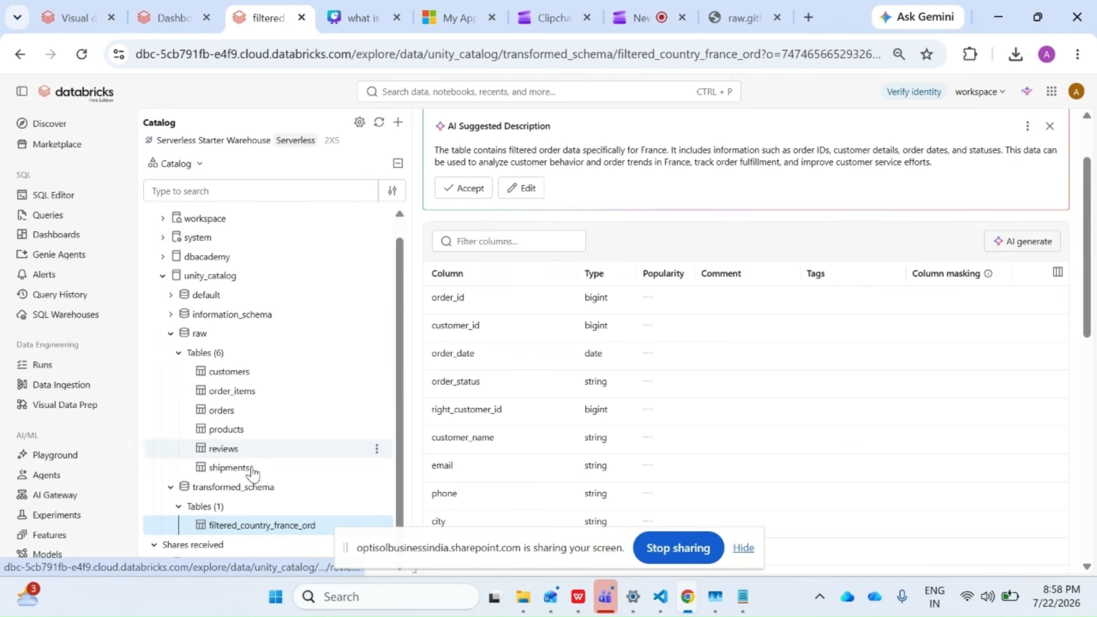
left_click(380, 121)
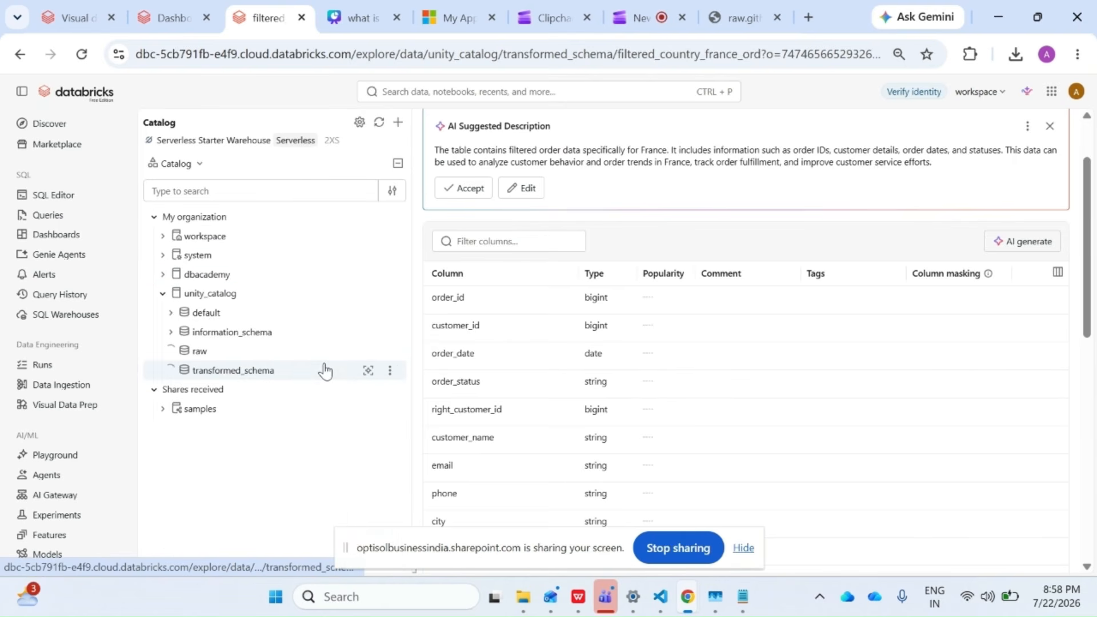
left_click(260, 526)
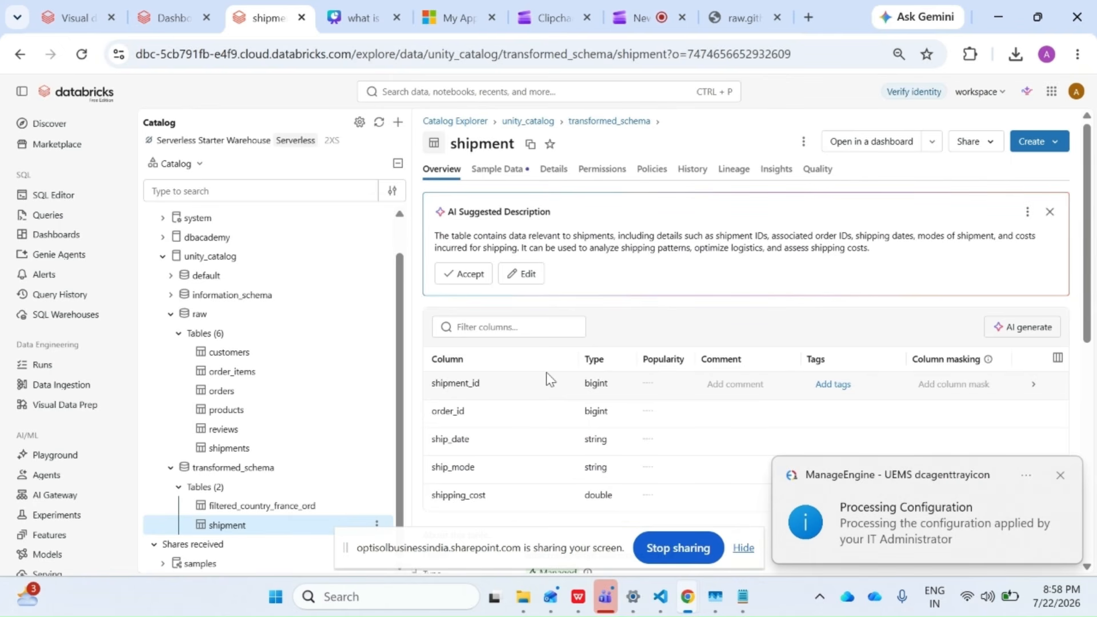
Create a new dashboard from the Dashboards page and open the Genie Code assistant for its untitled page.
left_click(162, 12)
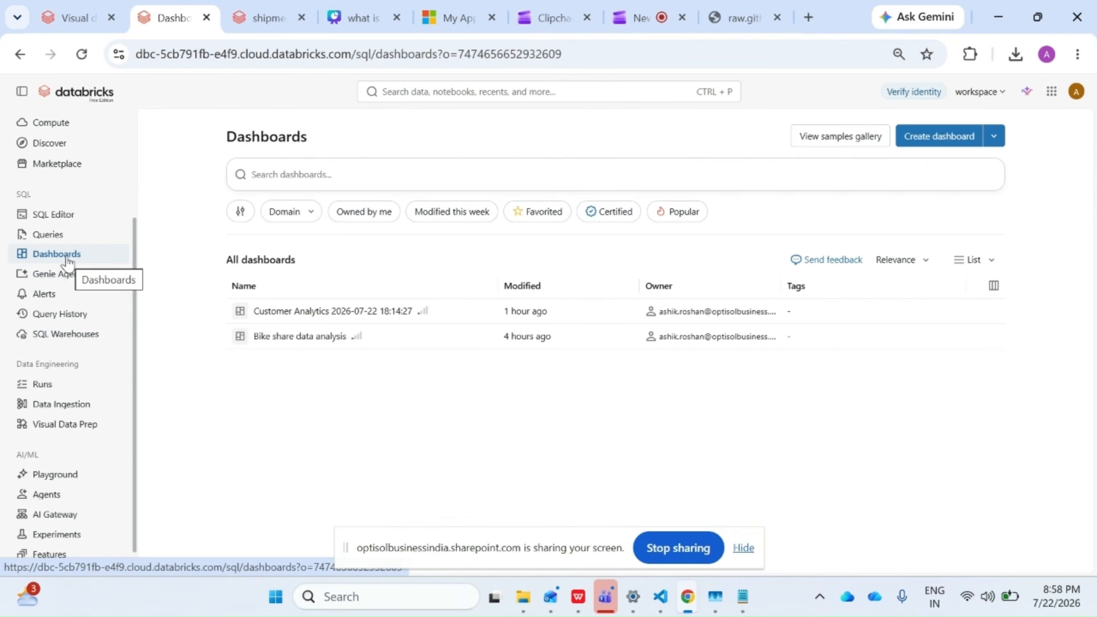
left_click(914, 142)
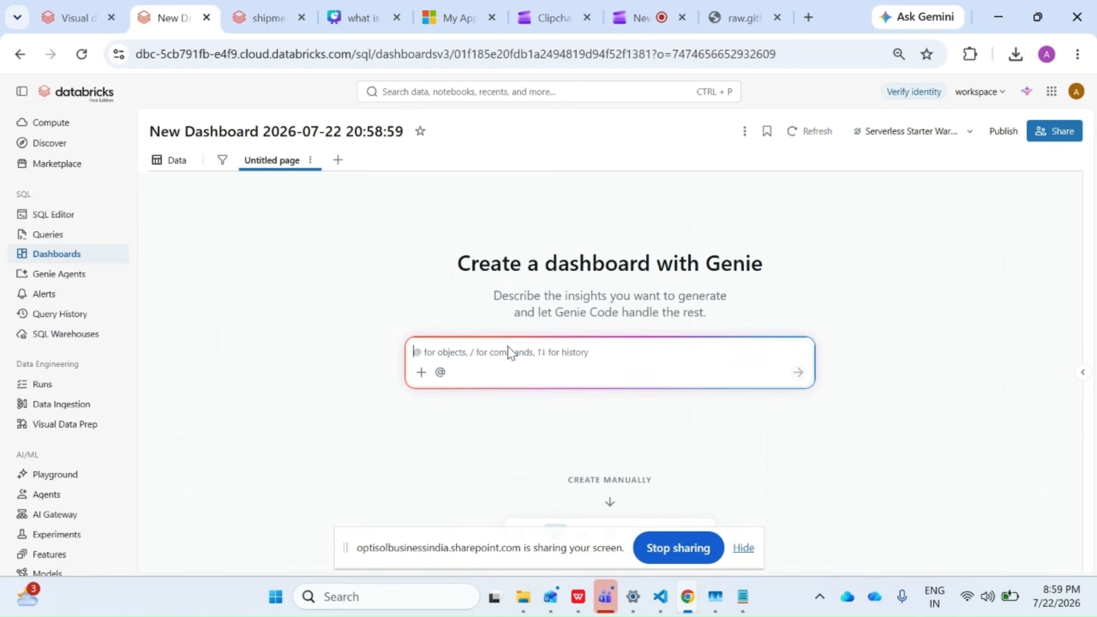
left_click(523, 390)
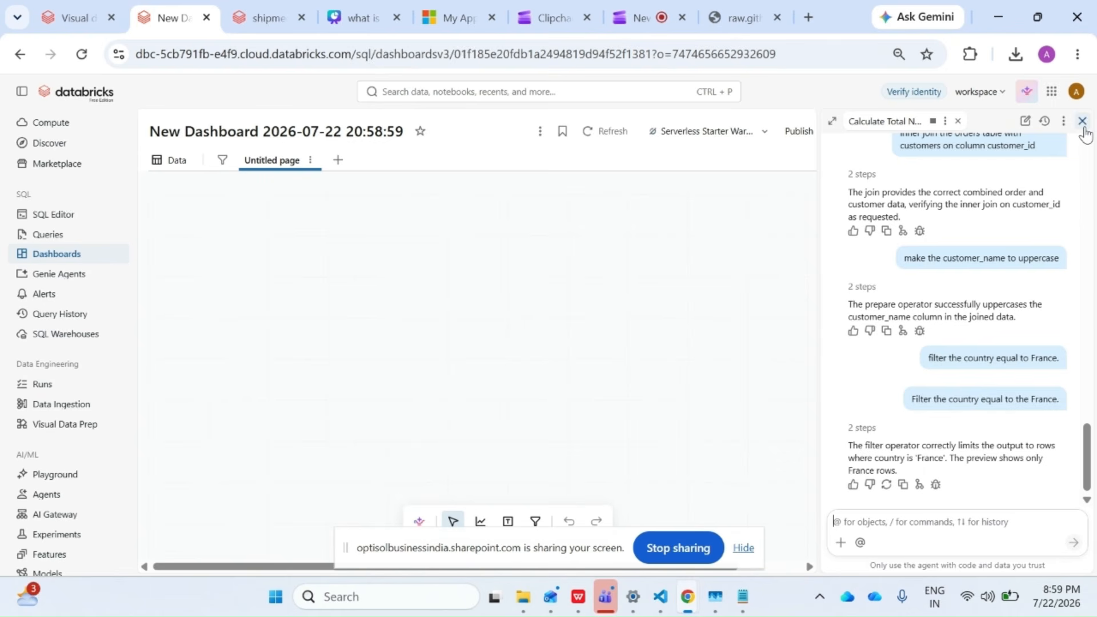
left_click(419, 521)
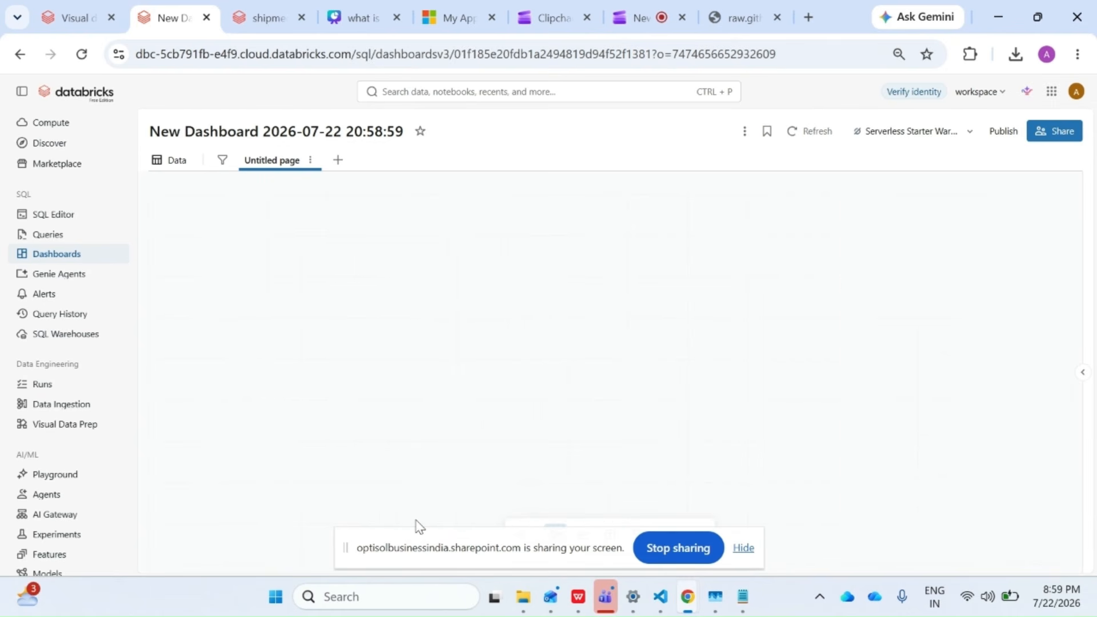
left_click(738, 547)
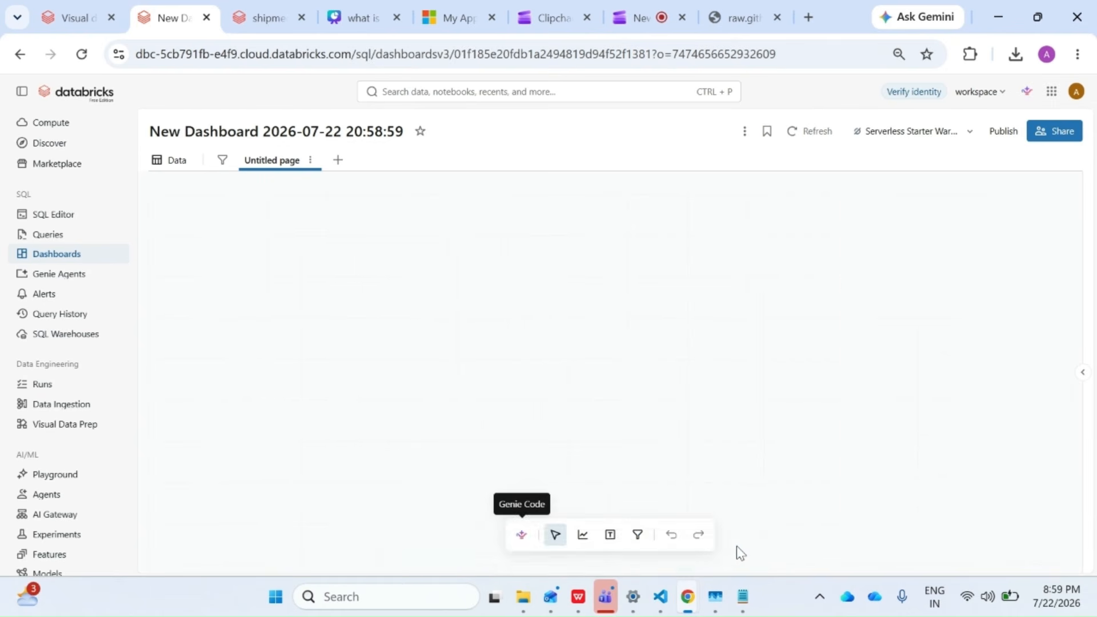
left_click(273, 161)
left_click(522, 535)
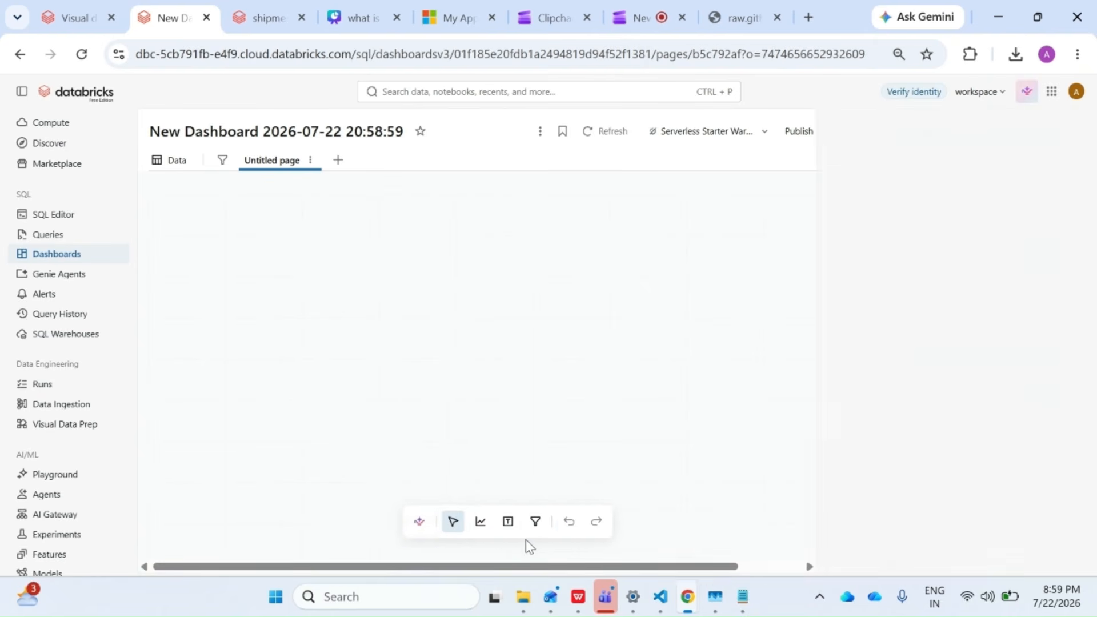
Copy the "Total Customers" line from the Total Revenue note in Notepad and return to the dashboard.
left_click(742, 596)
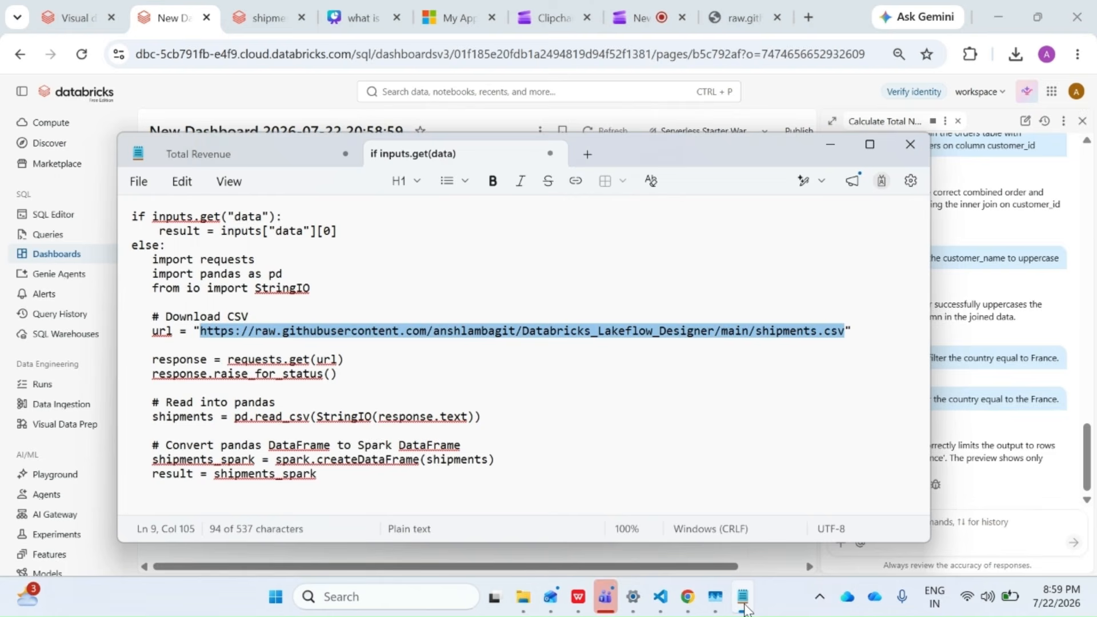
left_click(260, 162)
left_click(227, 217)
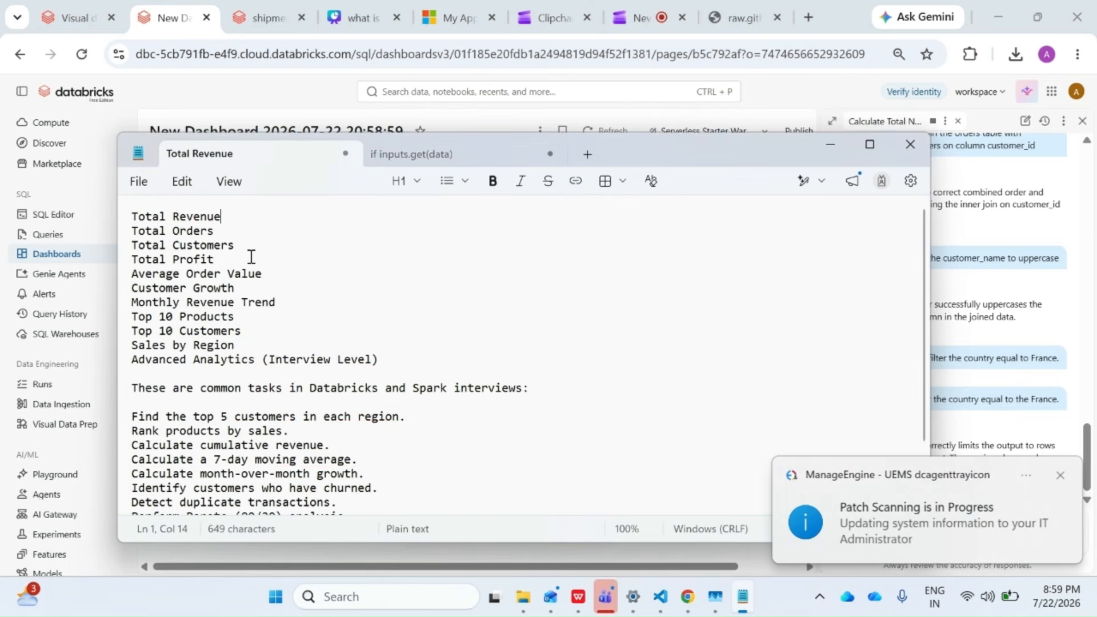
left_click_drag(247, 251, 128, 250)
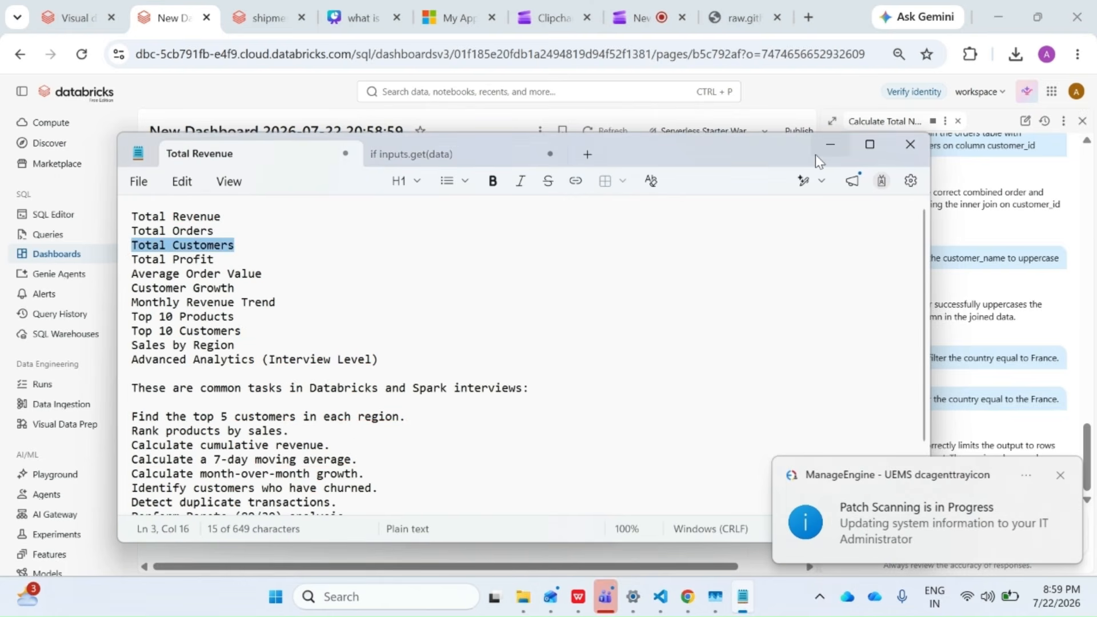
left_click(830, 145)
left_click(1060, 476)
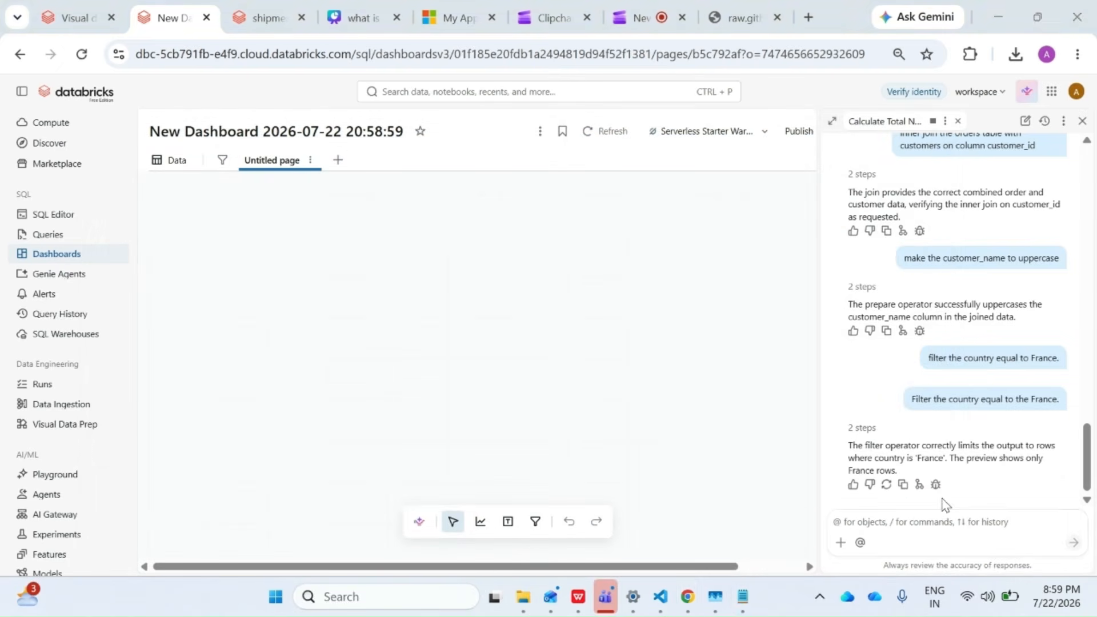
Paste the copied metric into the Genie Code prompt and extend it to "Build a KPI for the Total Customers".
left_click(914, 518)
key("ctrl+v")
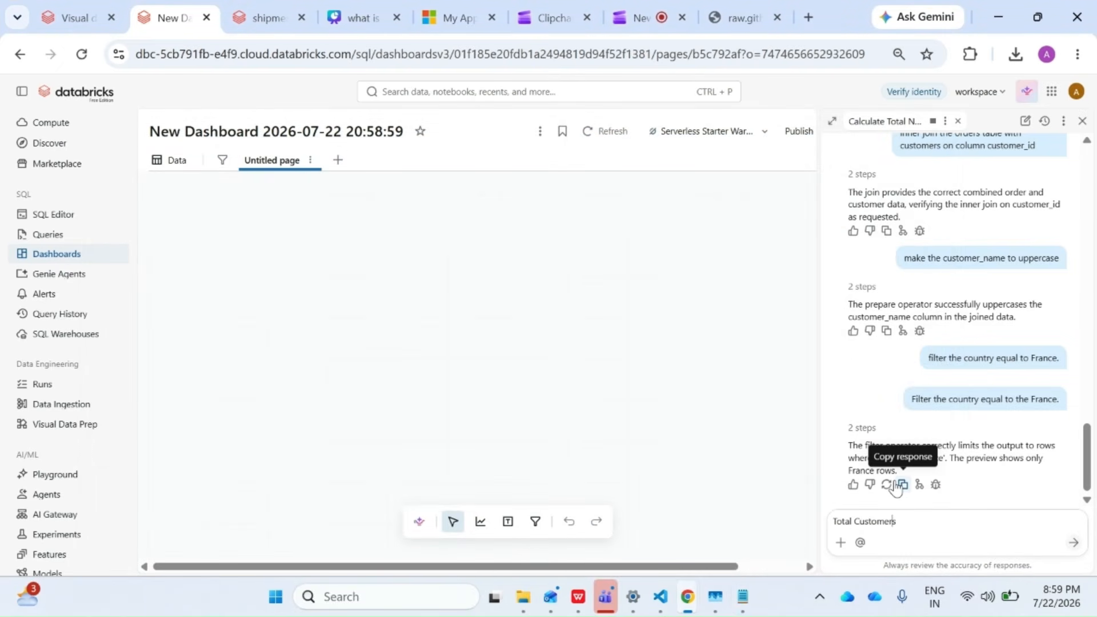
type("Build a KPI")
type("for t")
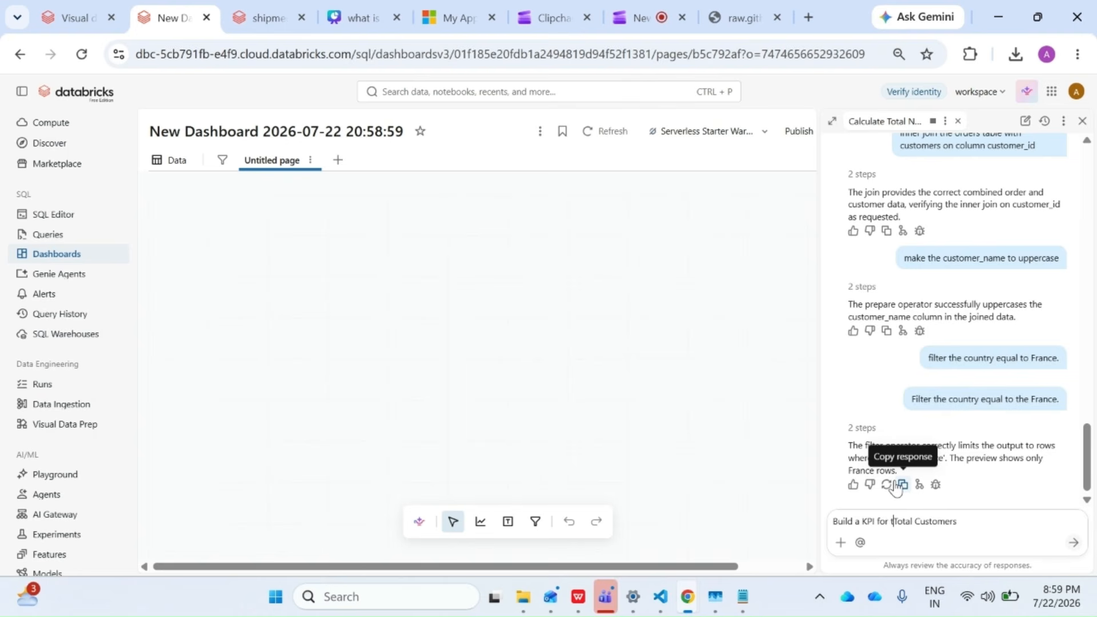
type("he")
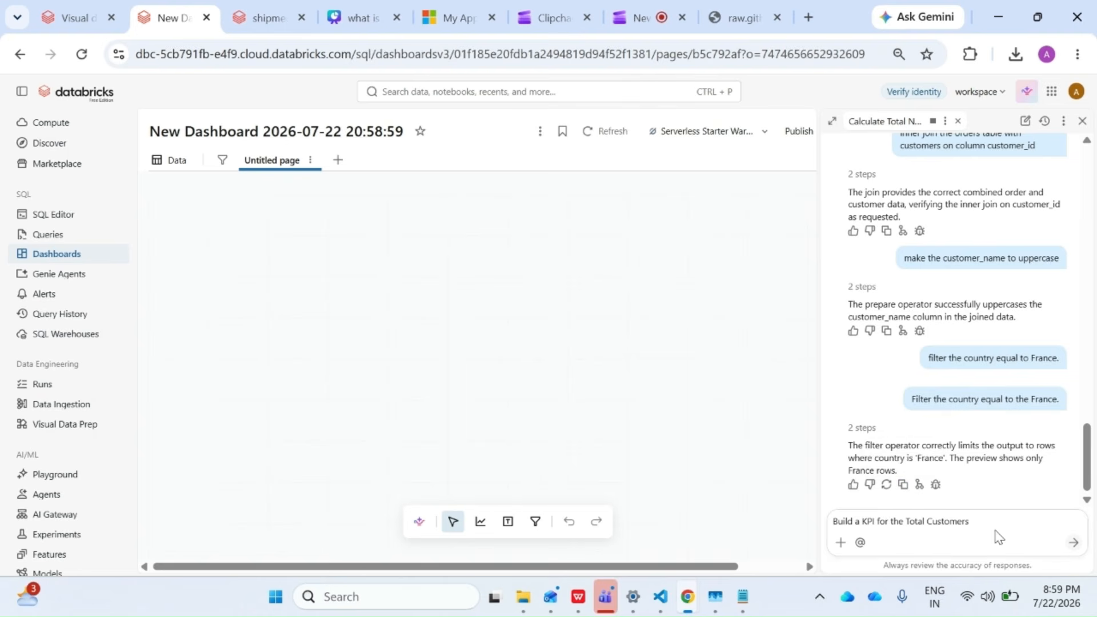
Append "using catalog called unity_catalog and use the raw shcema for all this operation" to the prompt and submit it.
left_click(989, 516)
type("using catalog called")
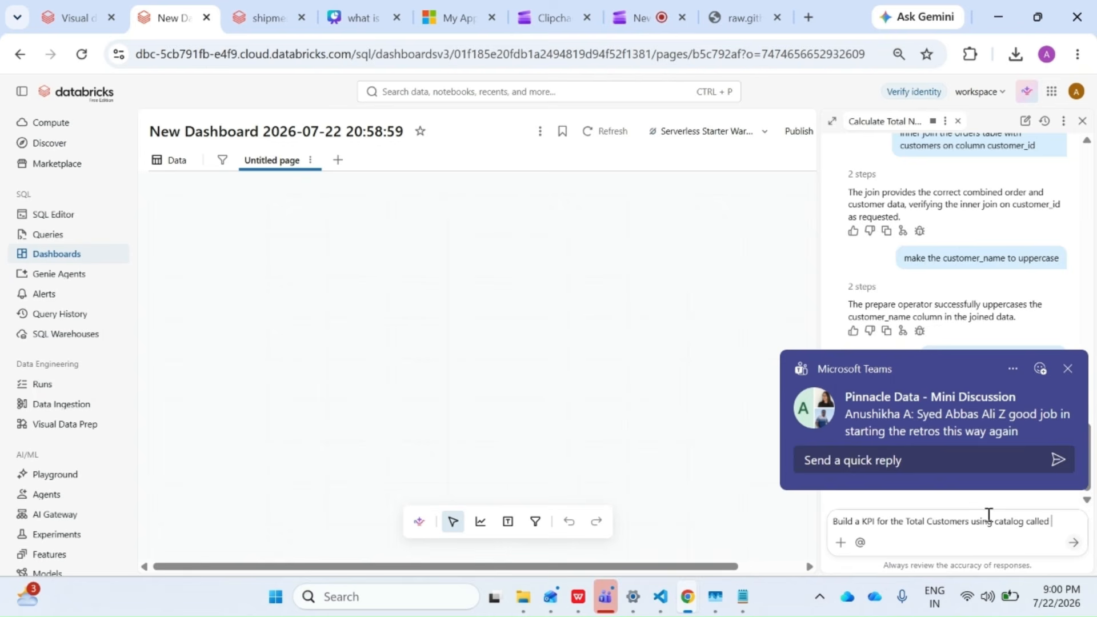
type(" unity.")
type("catalog and us")
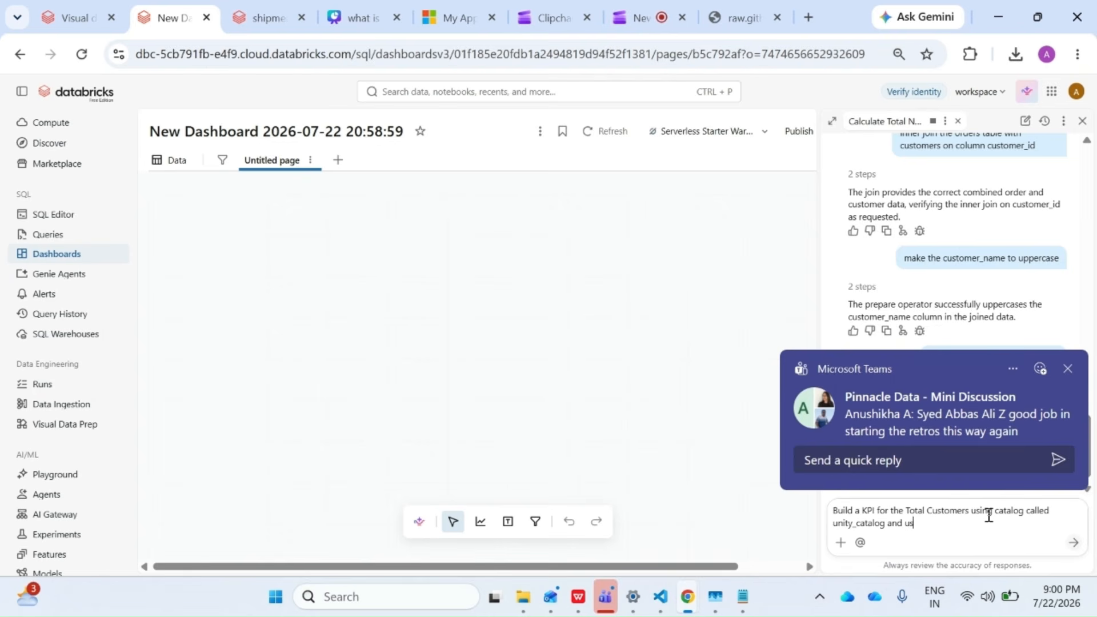
type("e the raw shcem")
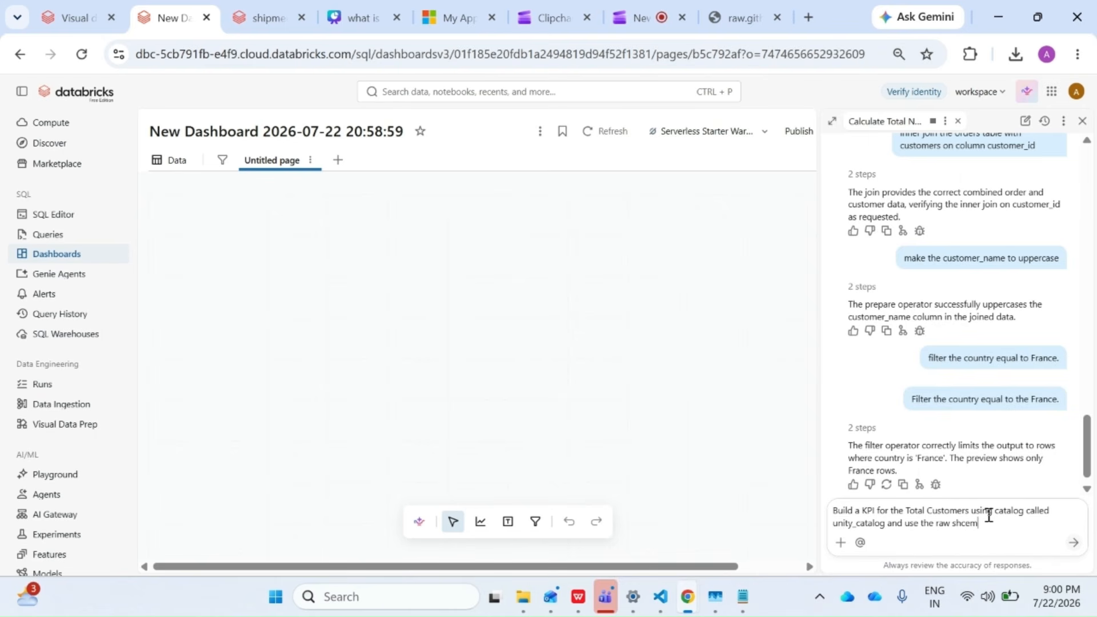
type("a for all this operation.")
key("Return")
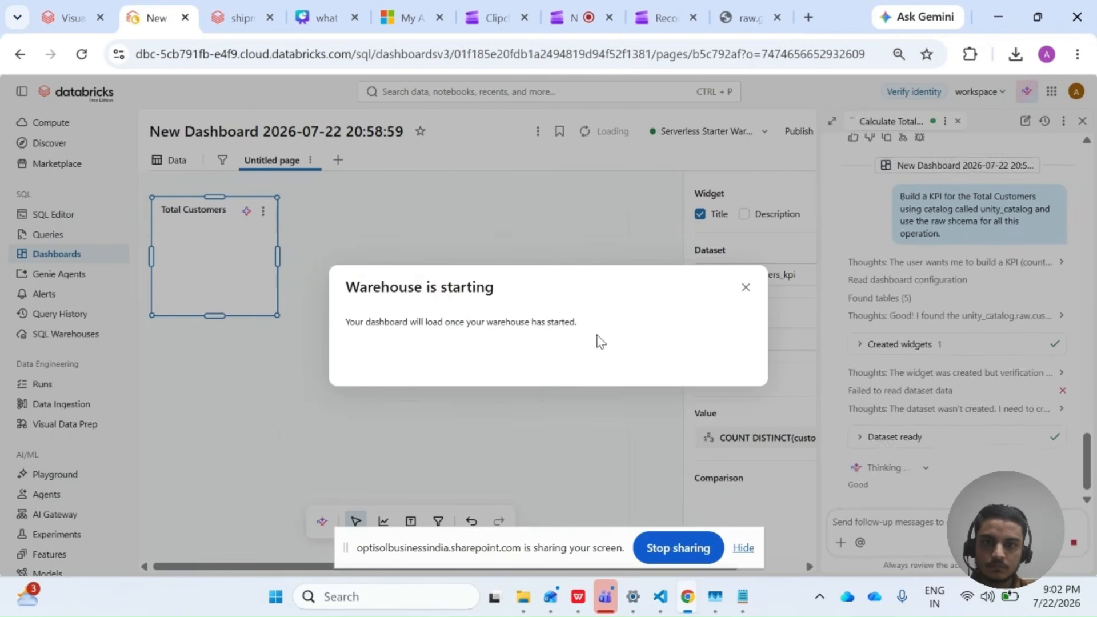
Dismiss the warehouse notice, examine Genie's reasoning and the Total Customers dataset query, and return to the dashboard page.
left_click(746, 287)
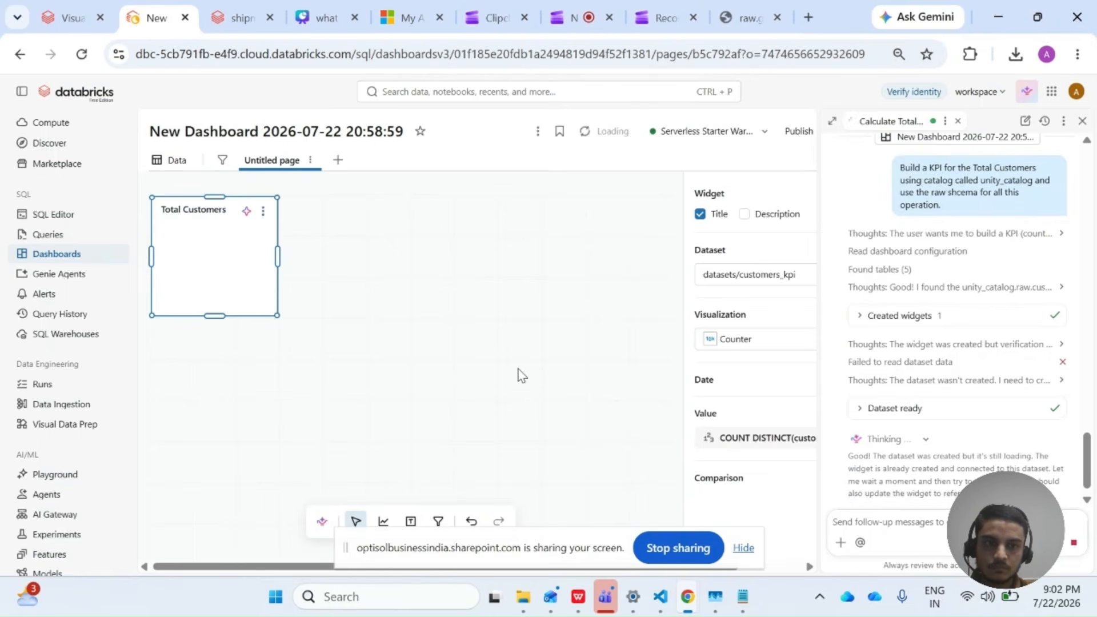
left_click(862, 384)
left_click(858, 418)
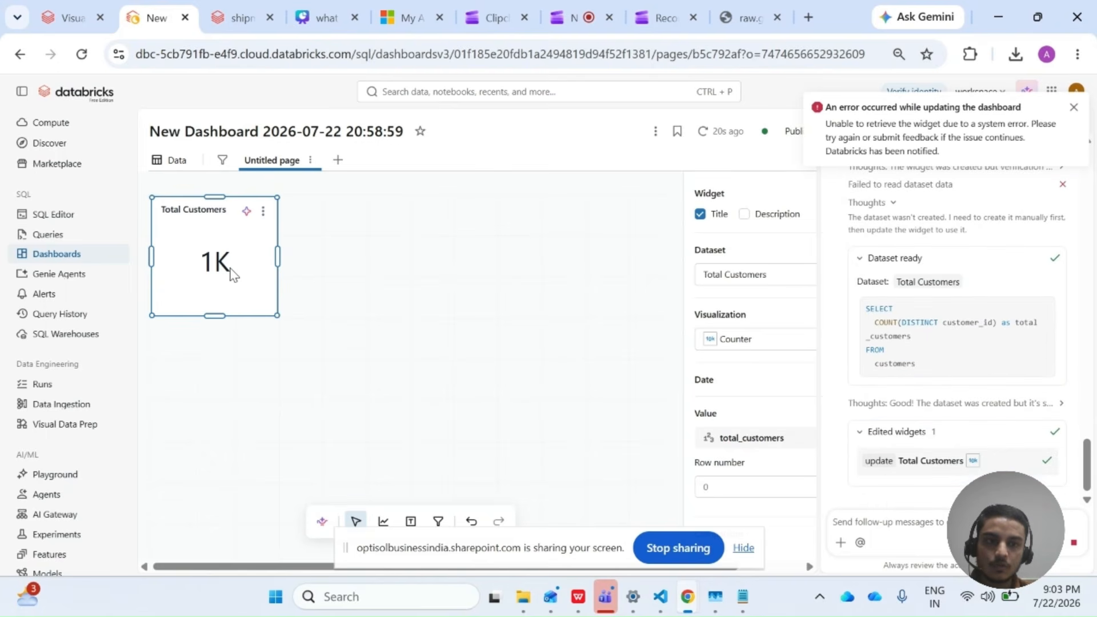
left_click(162, 158)
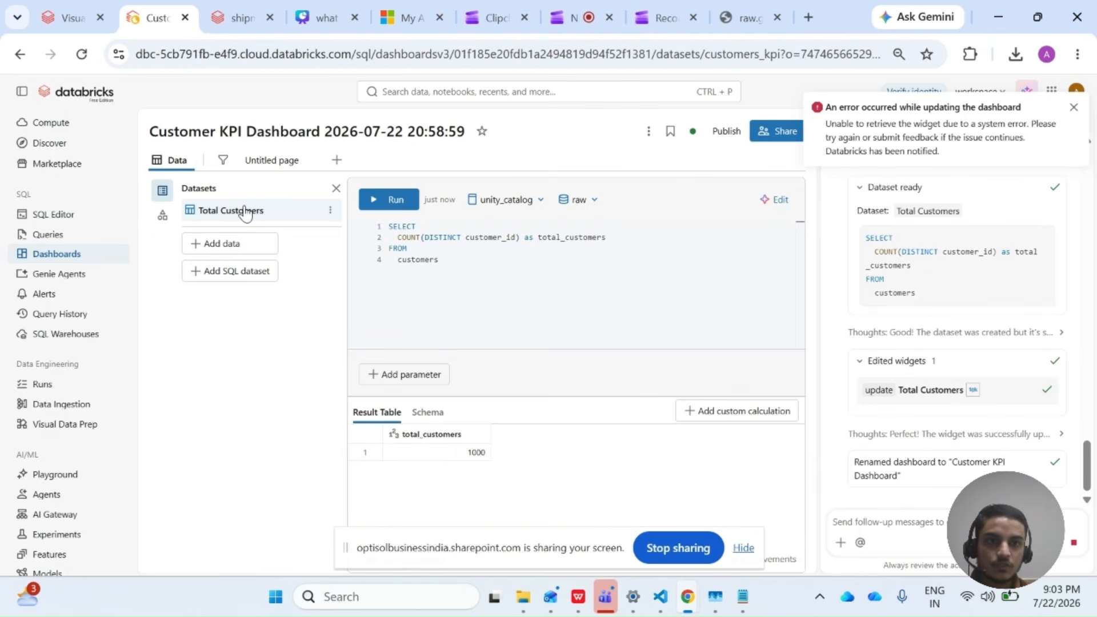
left_click(1073, 107)
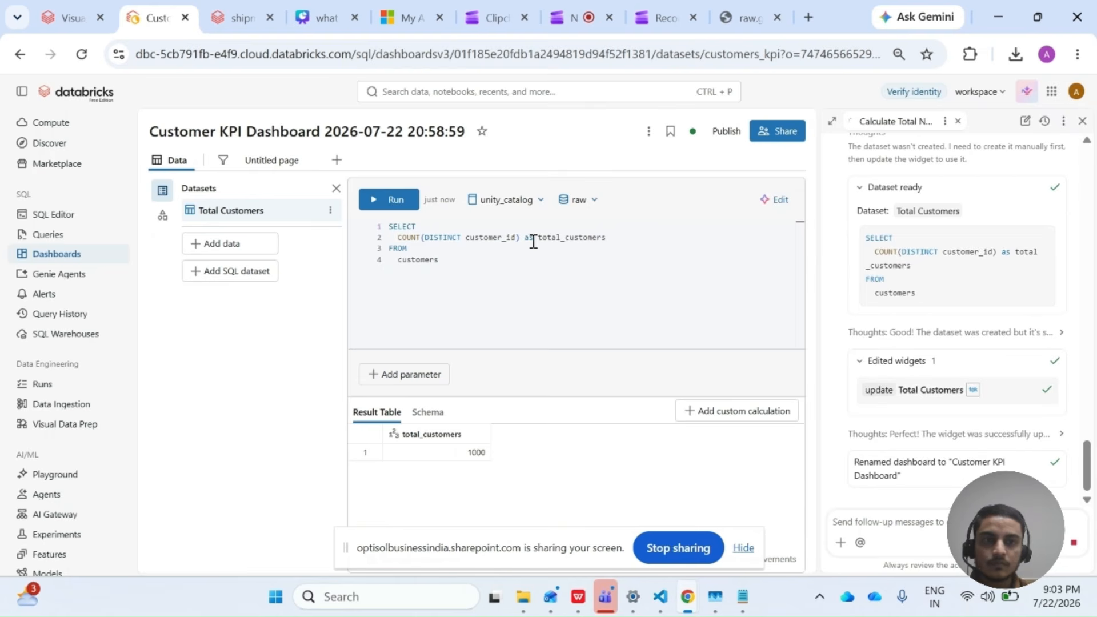
left_click(281, 163)
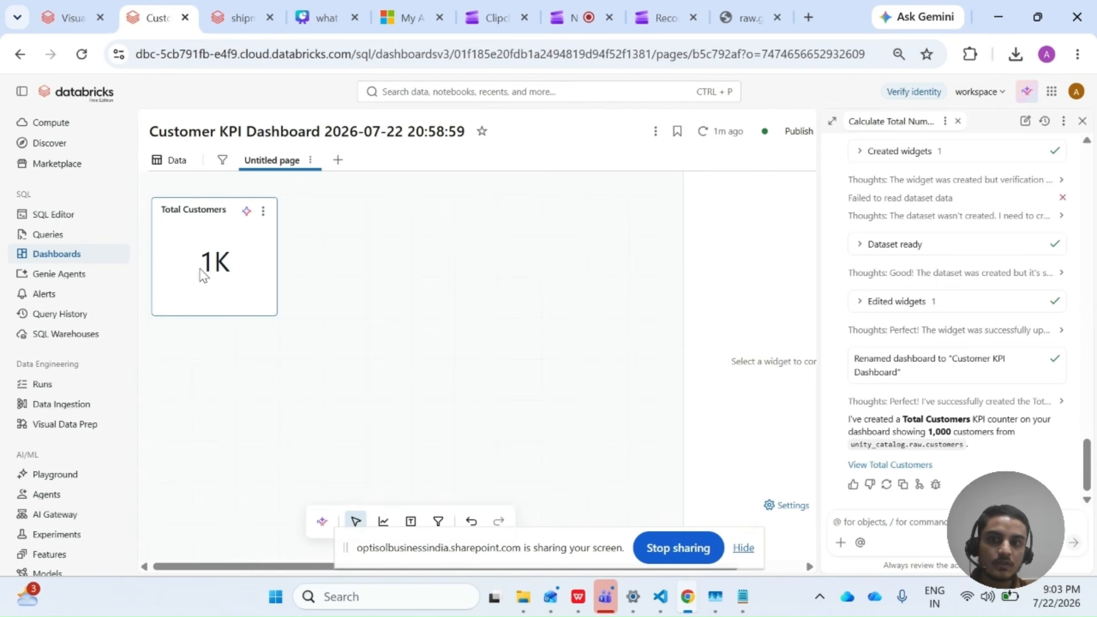
Copy the task "Find the top 5 customers in each region." from the Notepad list and return to the dashboard.
left_click(742, 596)
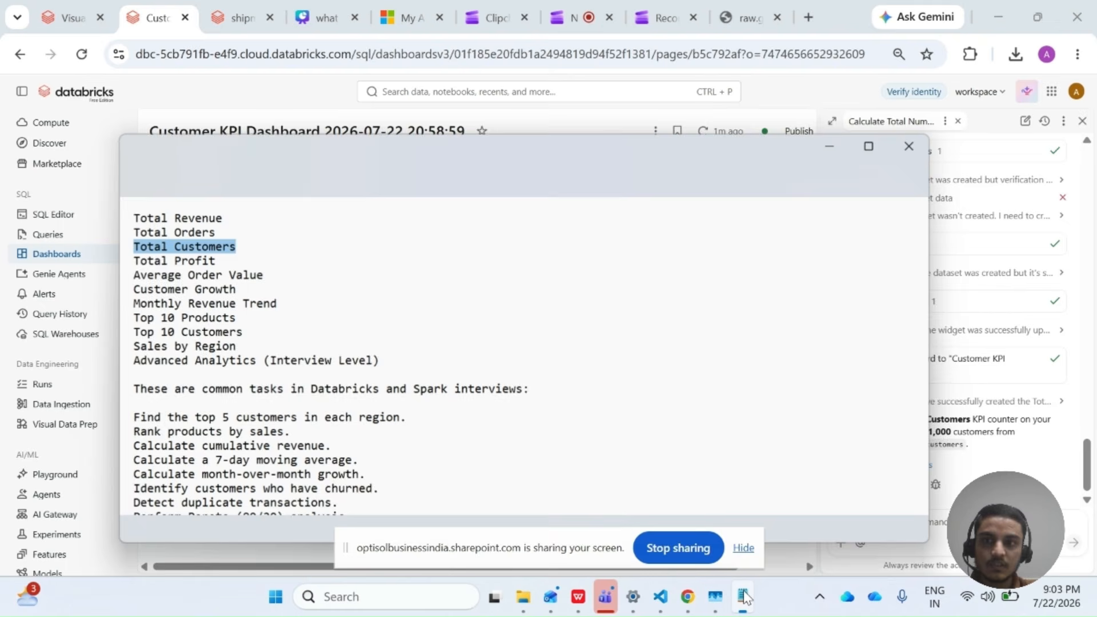
scroll(255, 347, "down", 1)
scroll(254, 347, "down", 2)
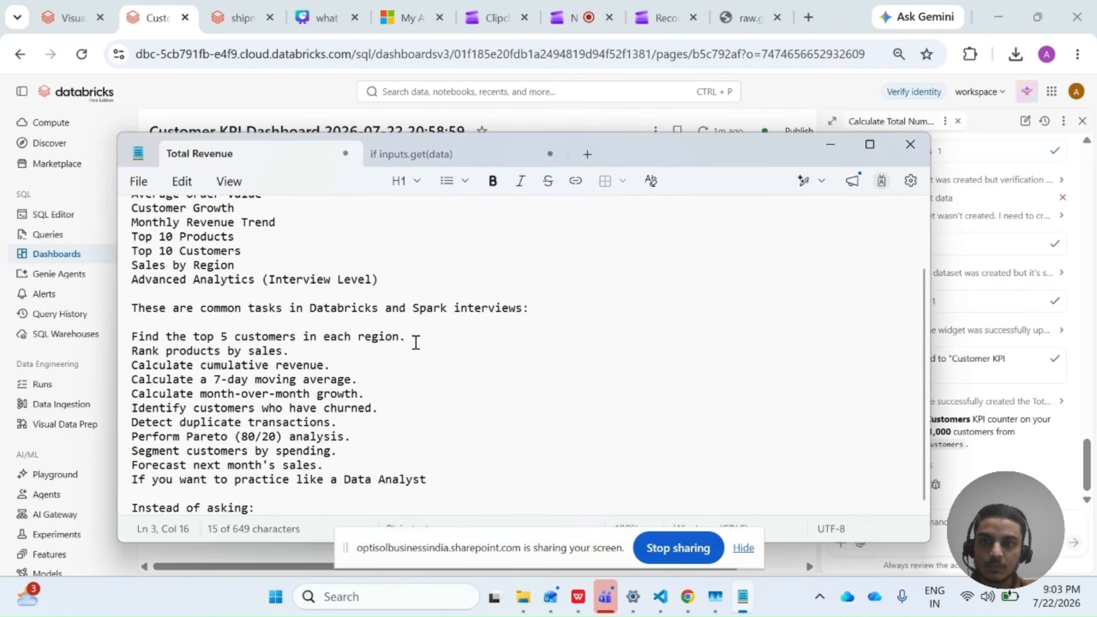
left_click_drag(409, 337, 117, 335)
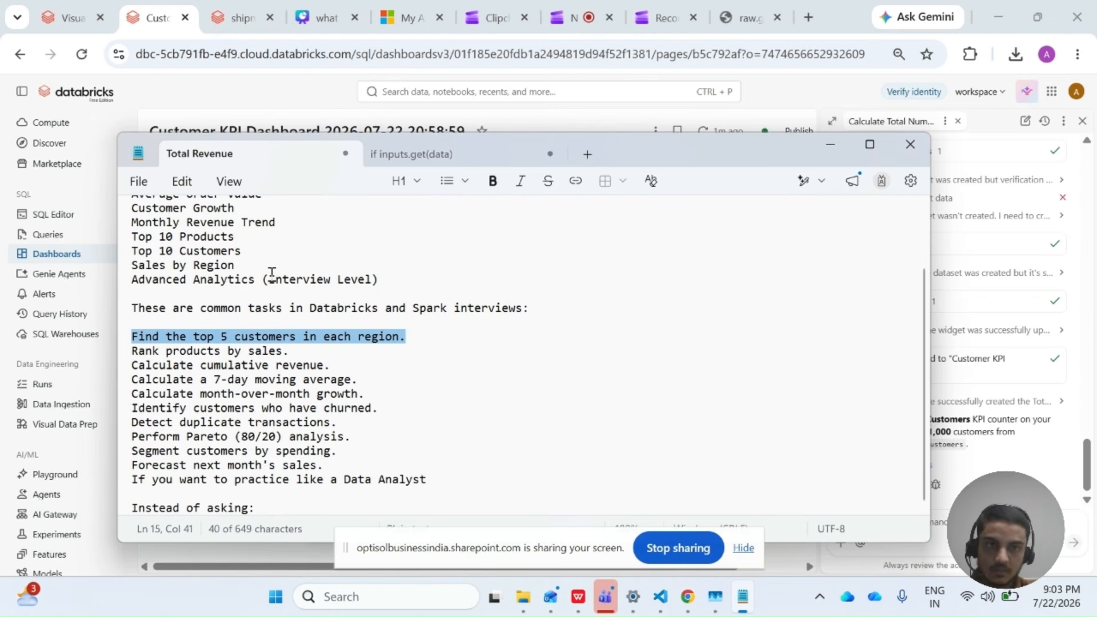
left_click(784, 123)
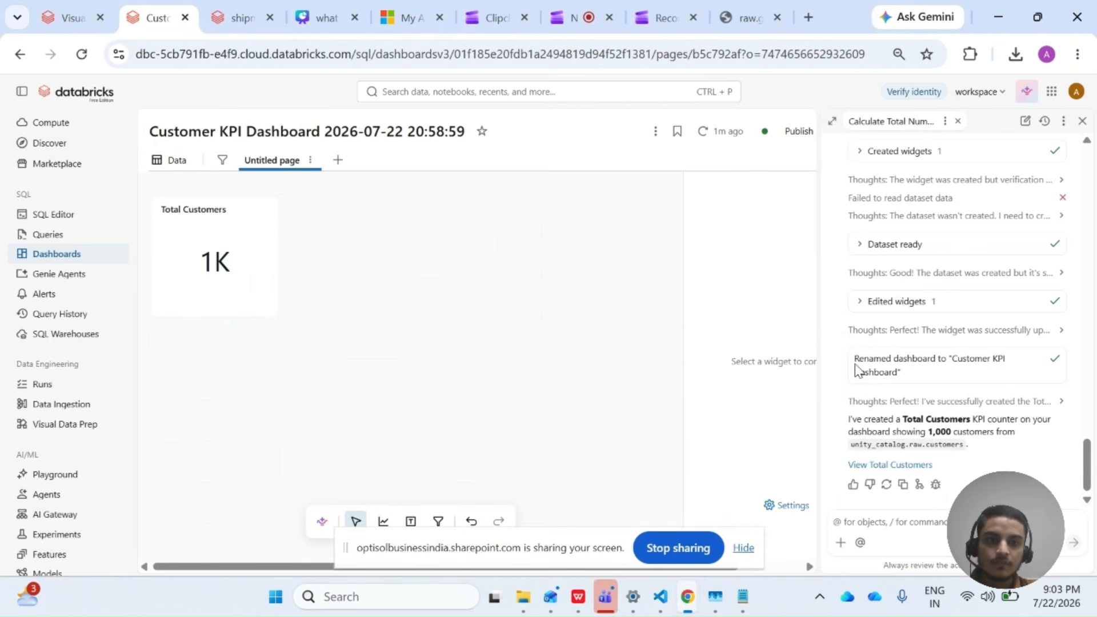
Ask Genie Code "Find the top 5 customers in each region. using raw schema in the unity_catalog".
left_click(883, 522)
key("ctrl+v")
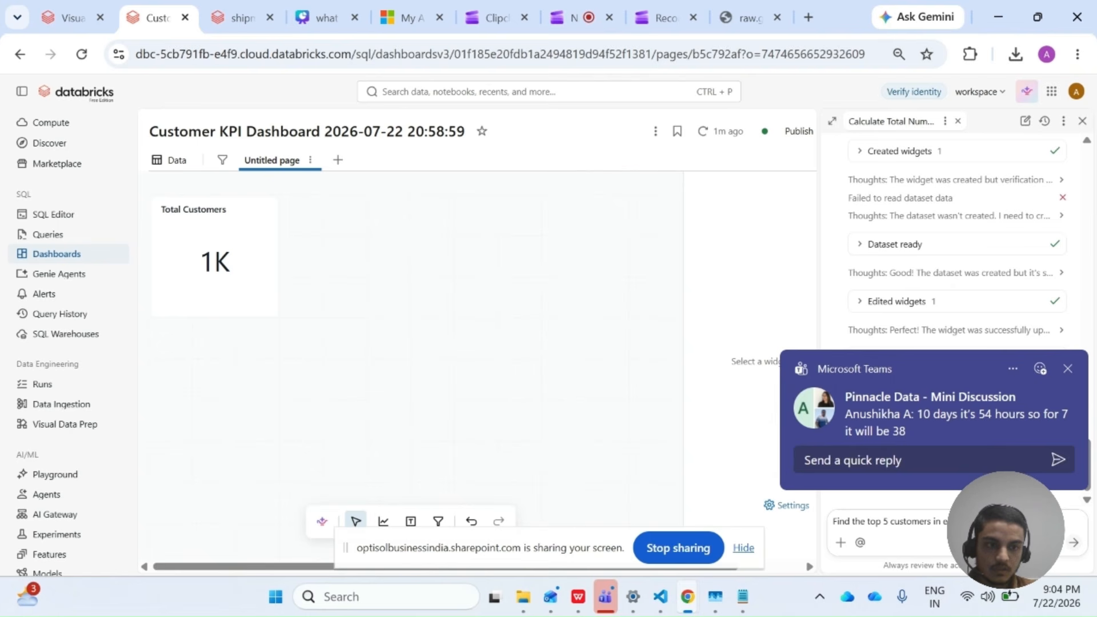
type("i")
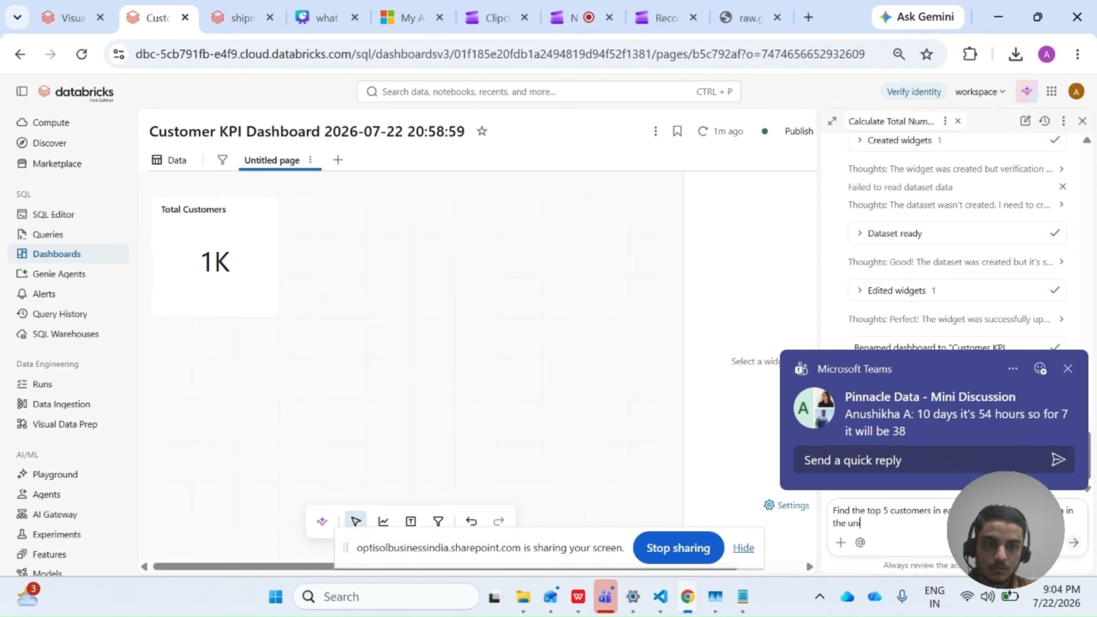
type("n the unity")
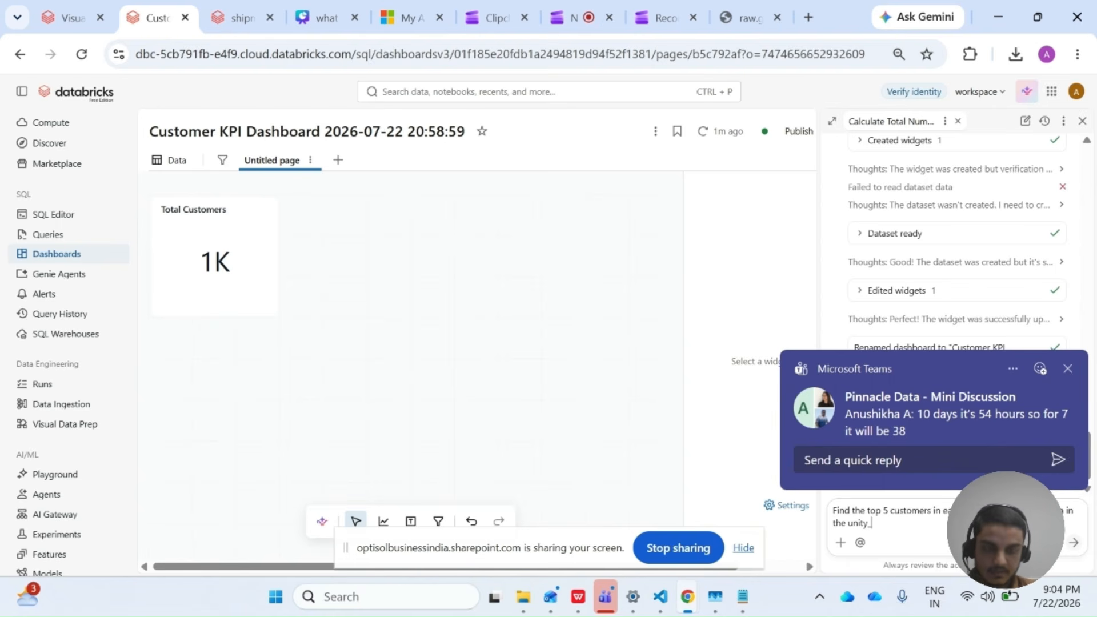
type("_catalog")
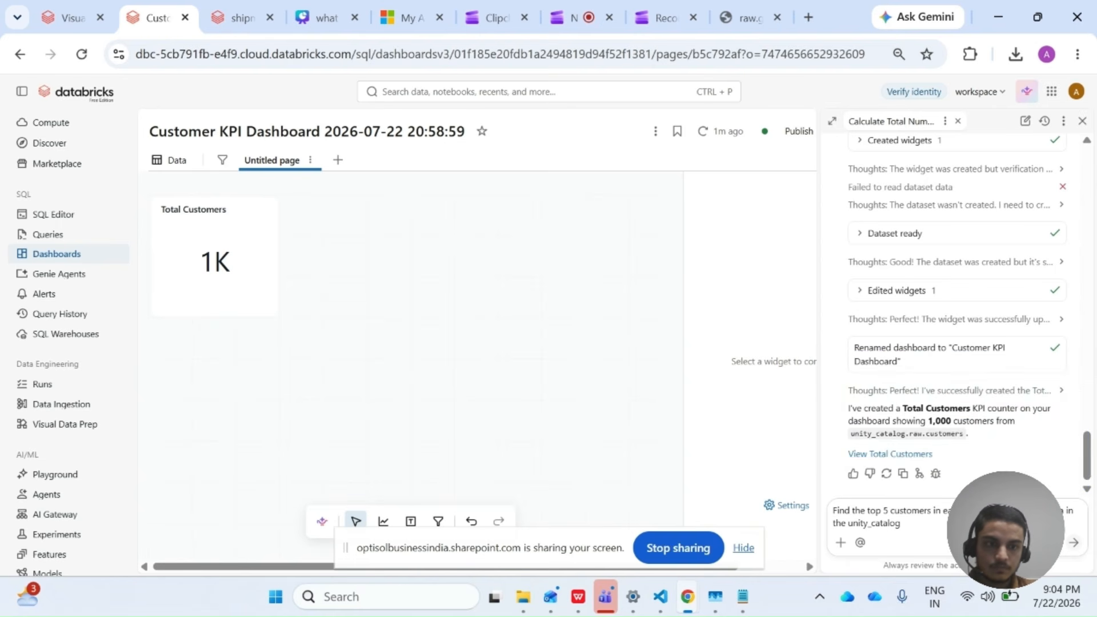
key("Return")
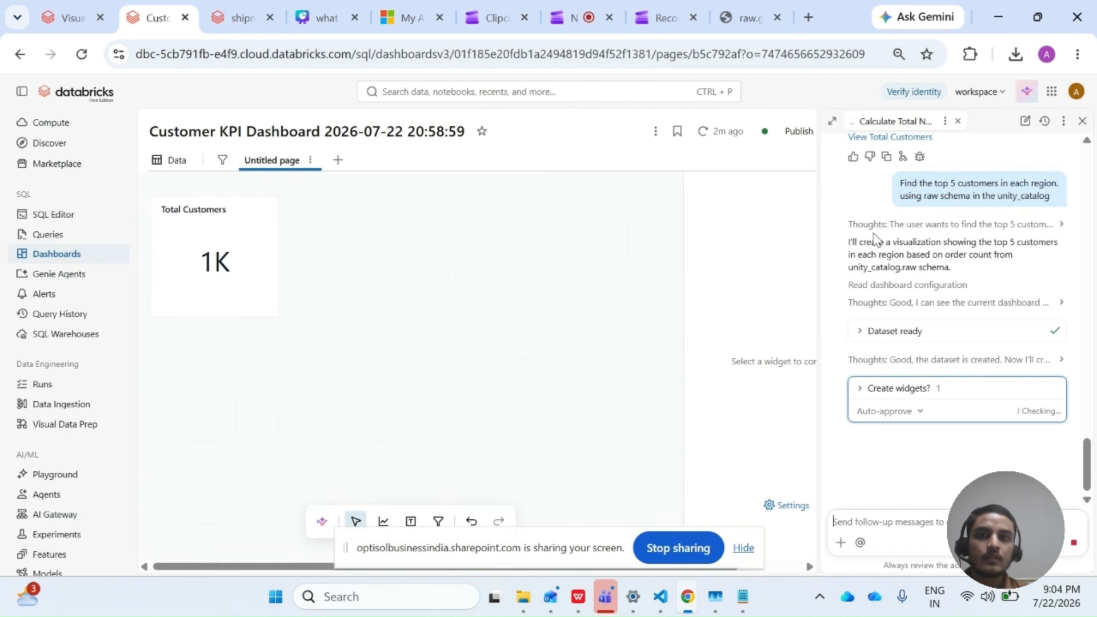
Check the dashboard's datasets while Genie builds the top customers table, and return to the dashboard page.
left_click(171, 162)
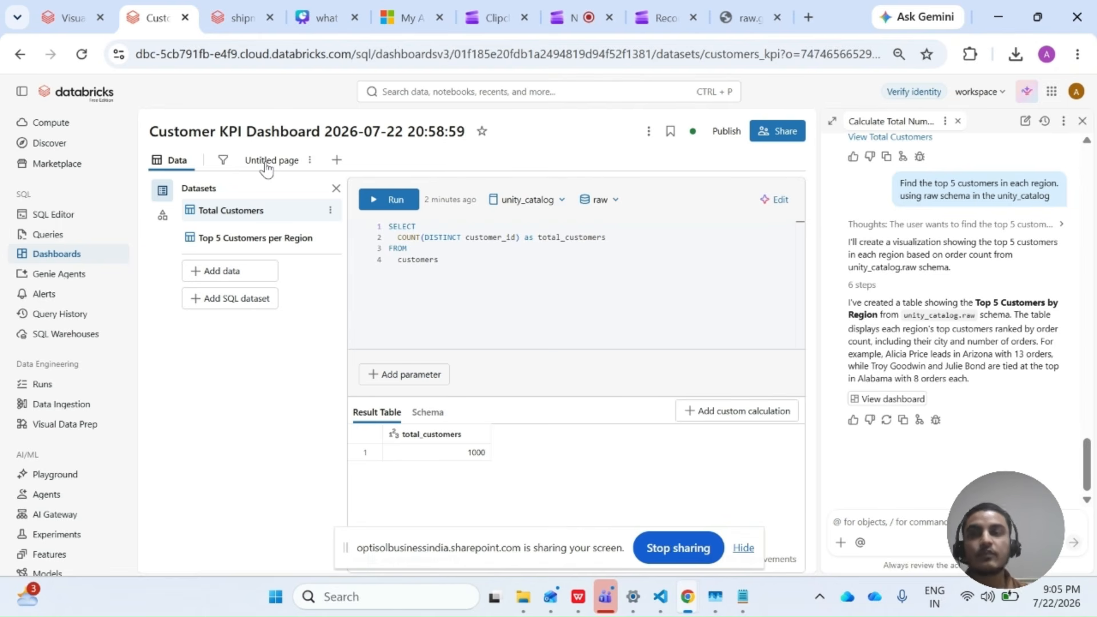
left_click(267, 166)
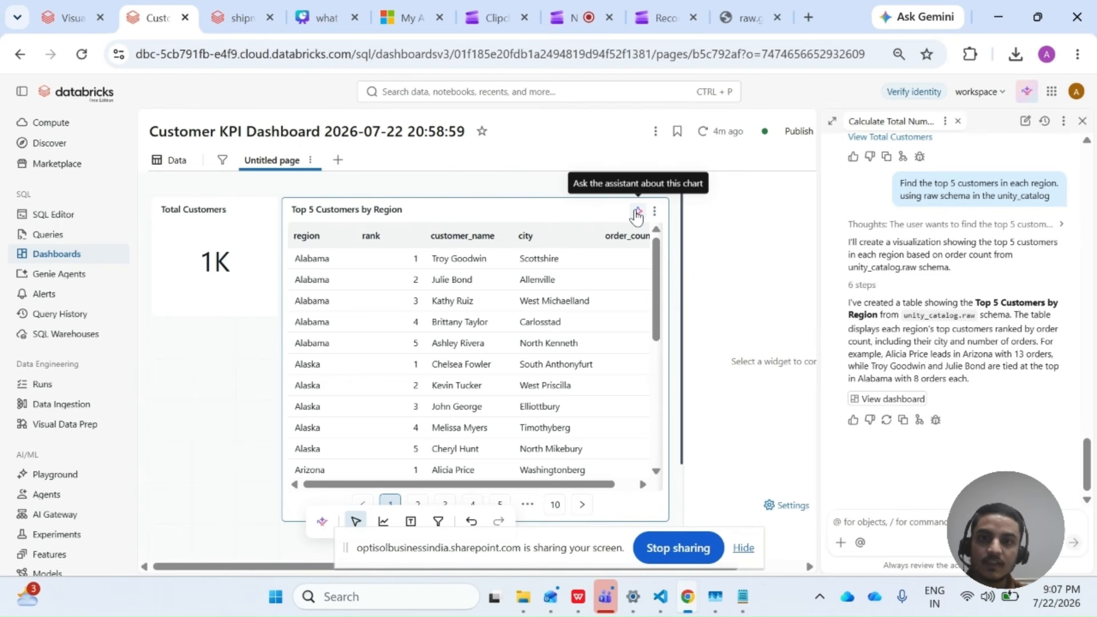
Ask the assistant to edit the Top 5 Customers by Region table with "I need bar chart that particular showing 5 top customer alone.".
left_click(637, 216)
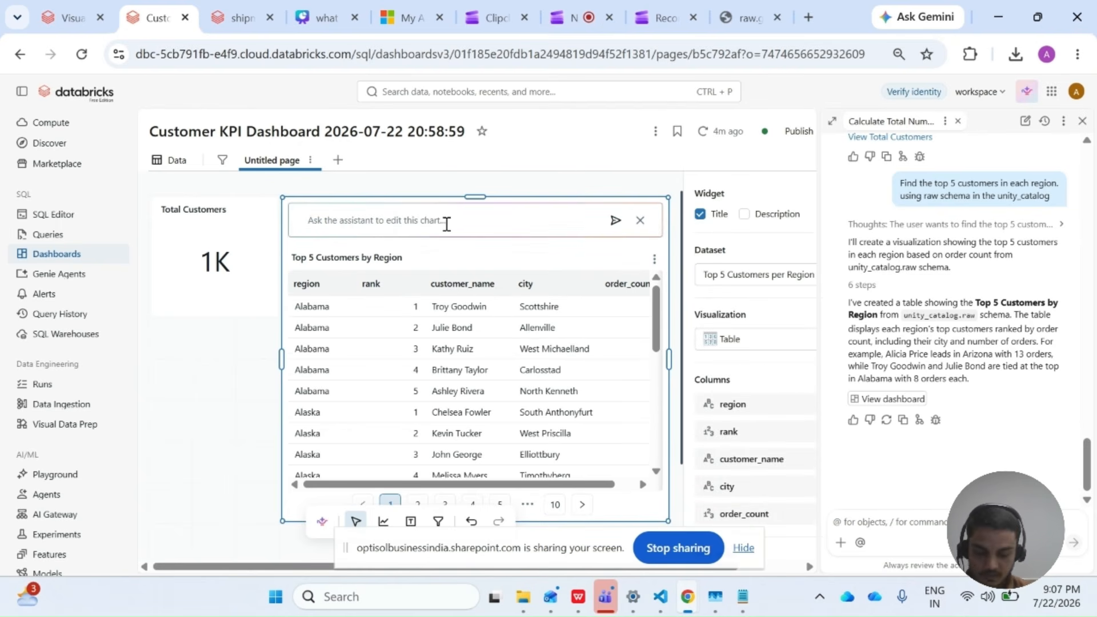
type("I need bar")
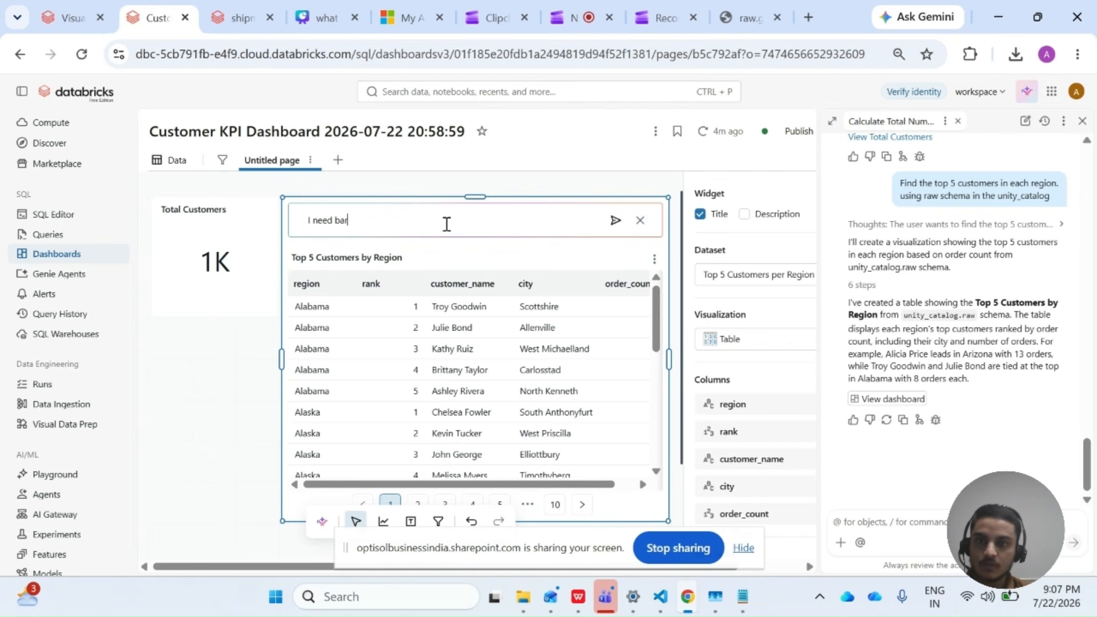
type(" chart ")
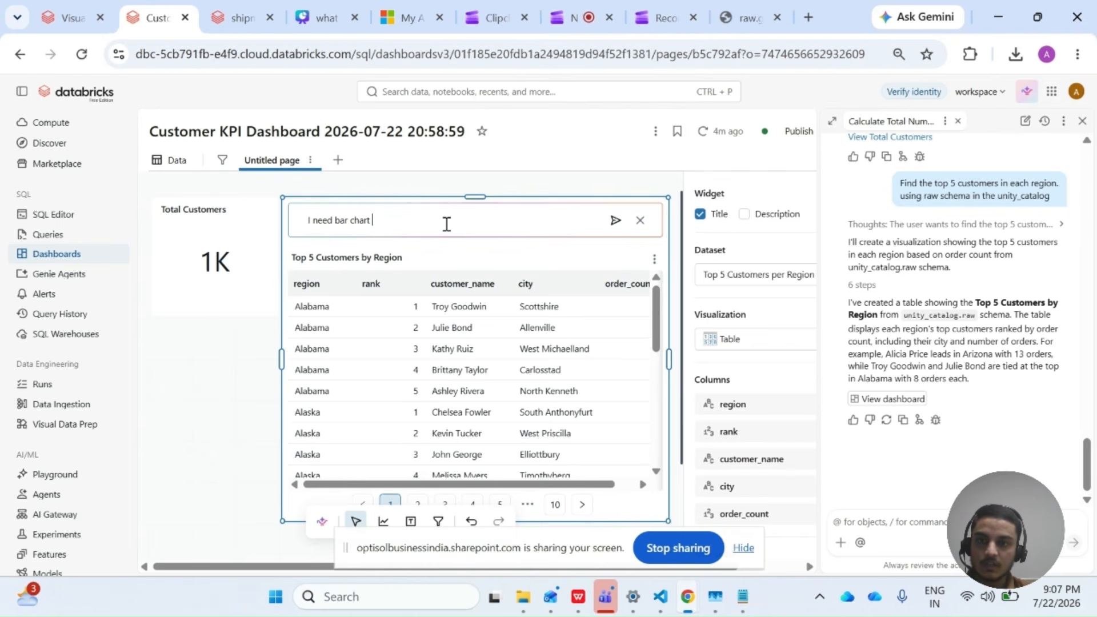
type("that particula")
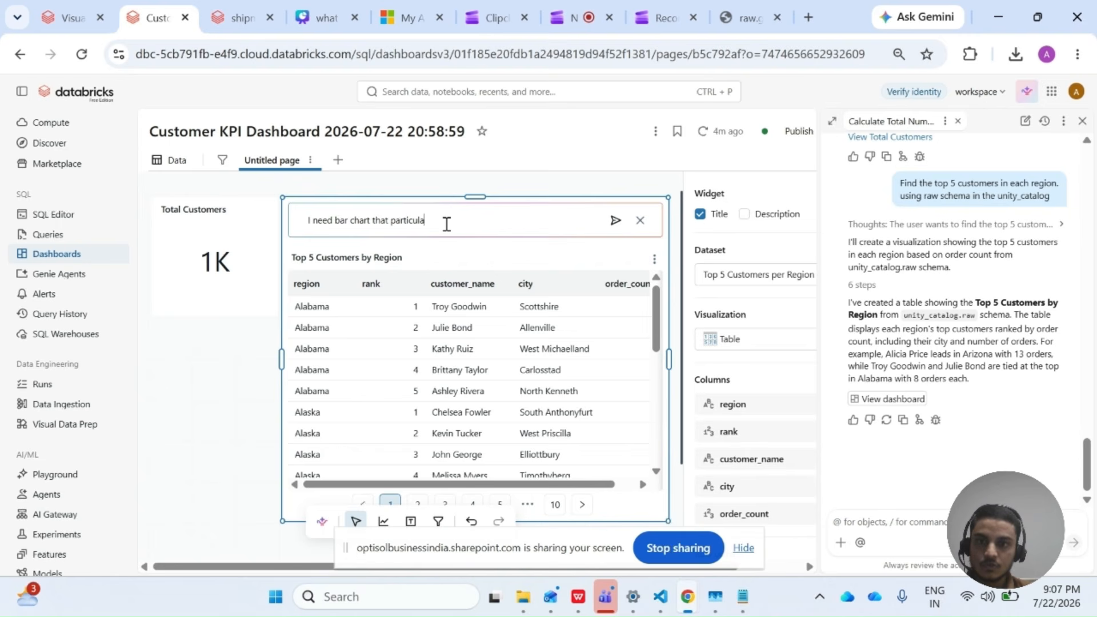
type("r show")
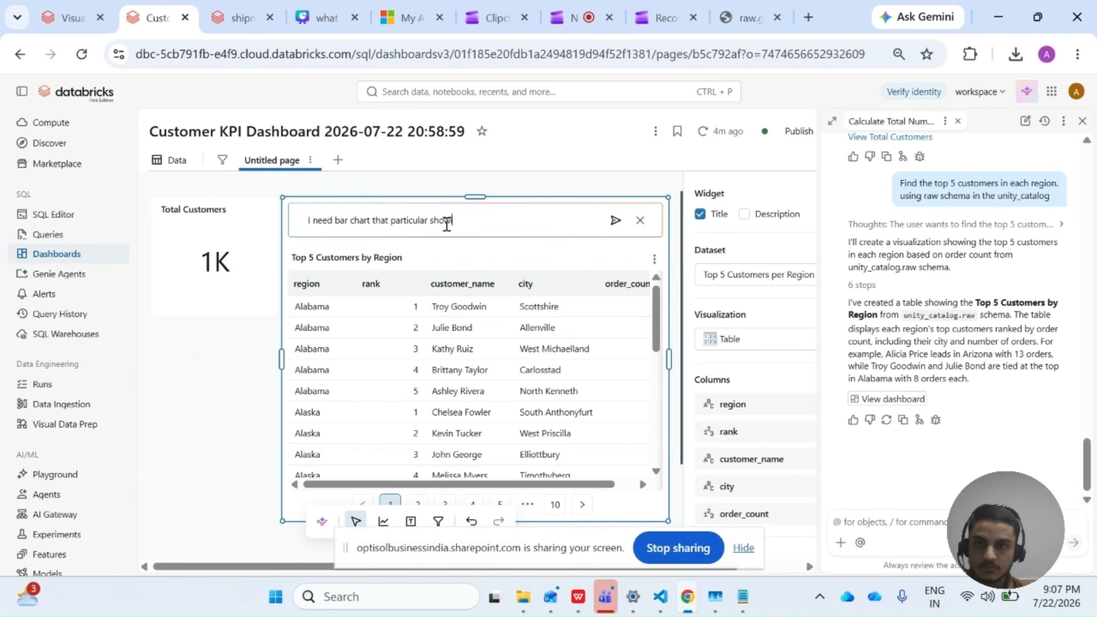
type("ing 5")
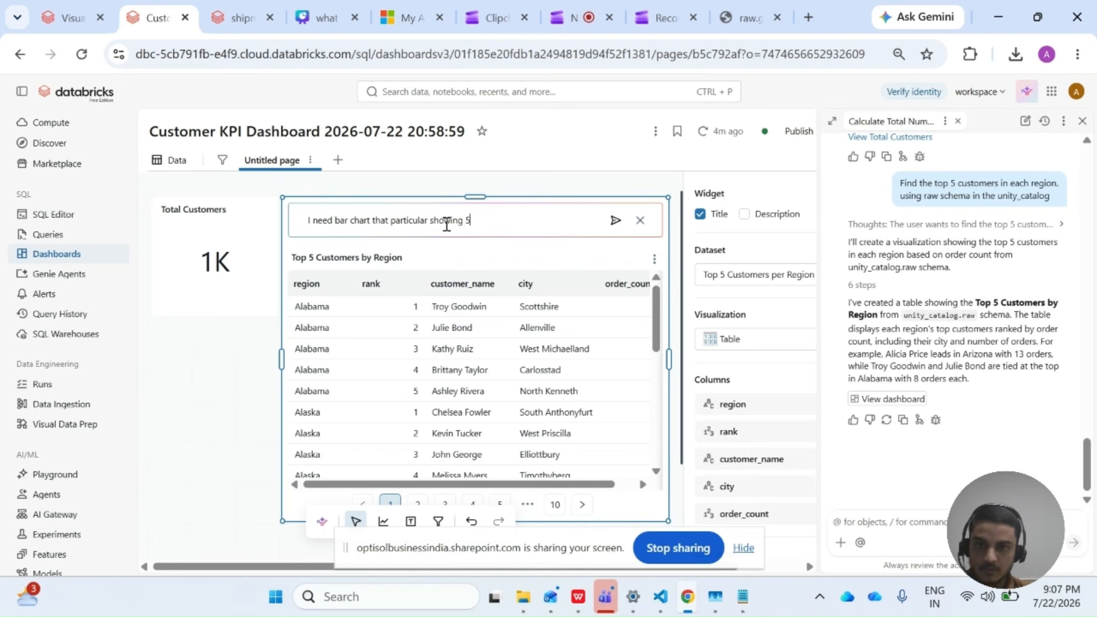
type(" top customer alone.")
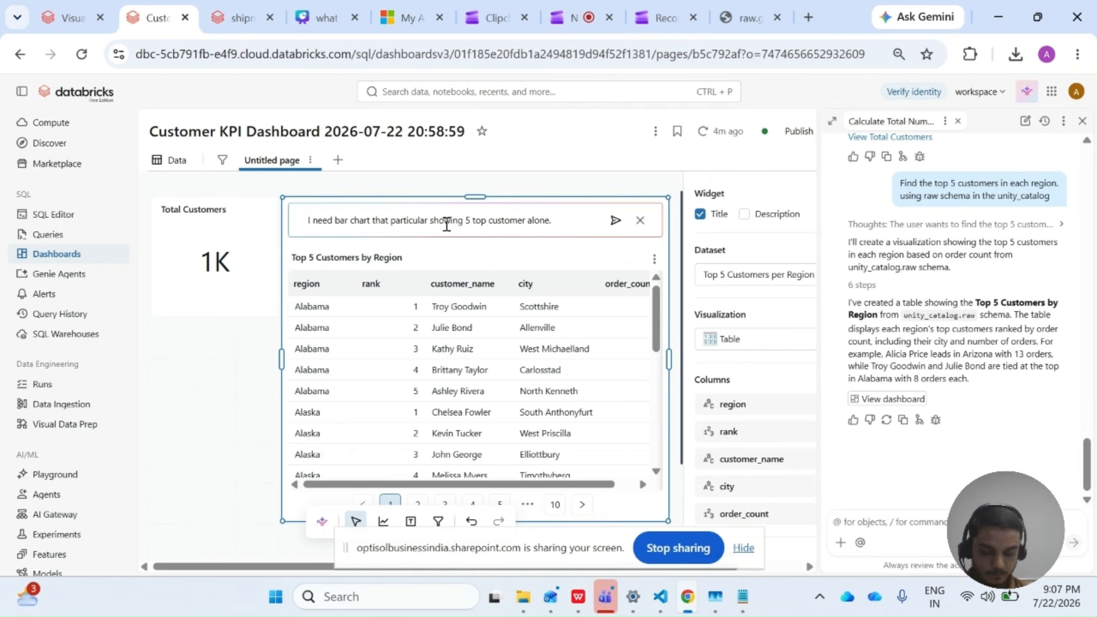
key("Return")
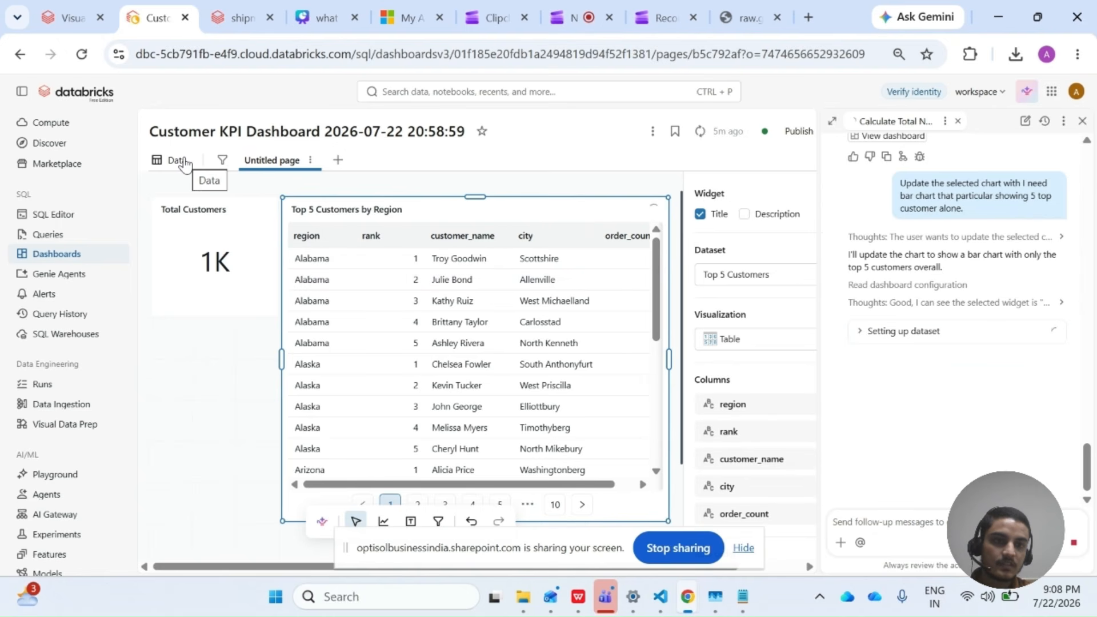
Expand Genie's dataset setup and examine the Top 5 Customers query, including its join to the orders table.
left_click(855, 331)
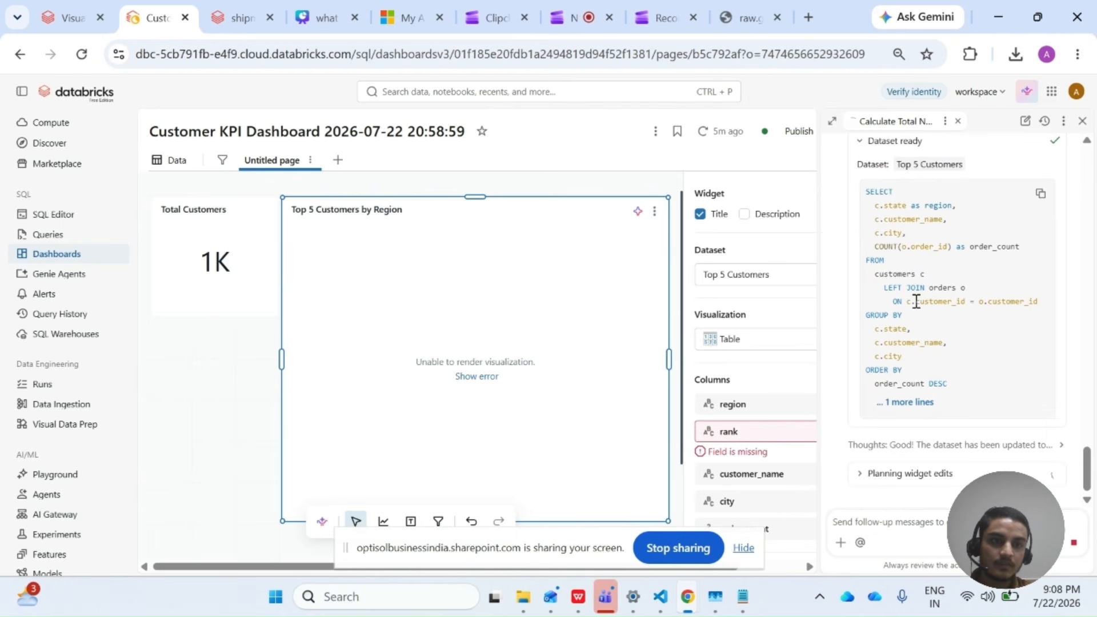
double_click(942, 289)
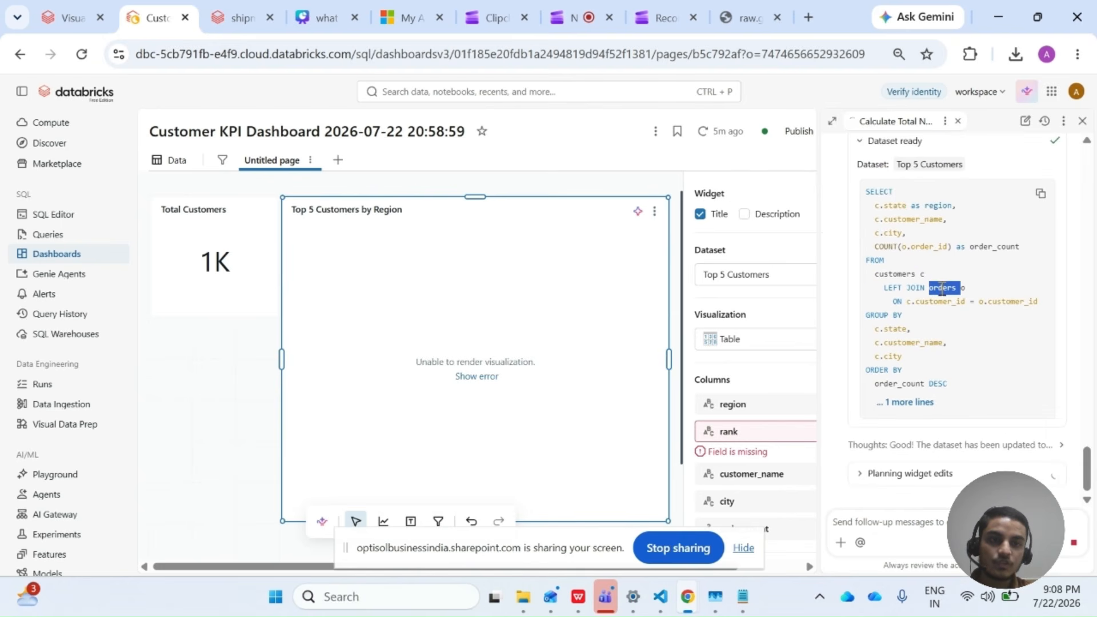